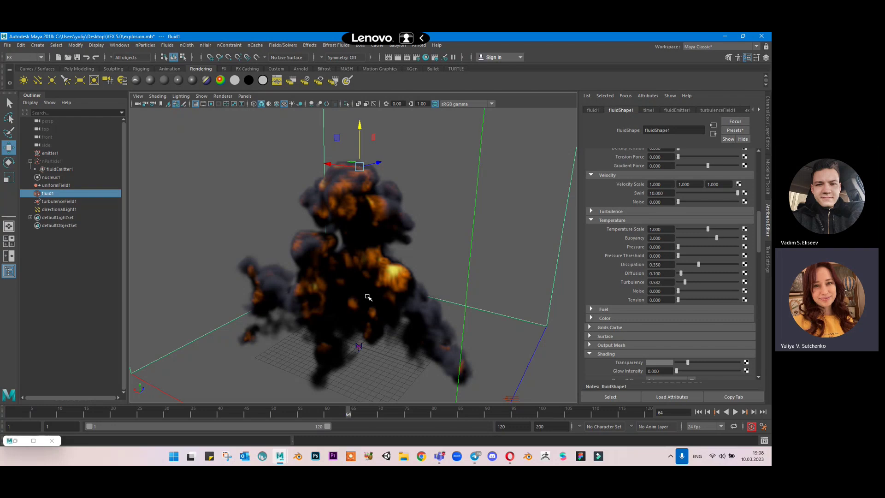
Examine the smoke and fire explosion from several angles around its fluid container.
scroll(392, 235, "down", 5)
left_click_drag(351, 276, 454, 267, "alt")
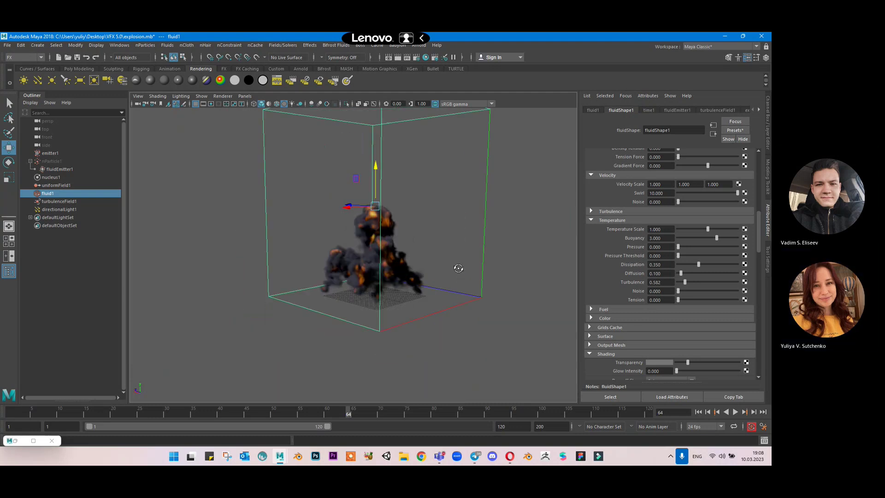
left_click_drag(392, 310, 395, 300, "alt")
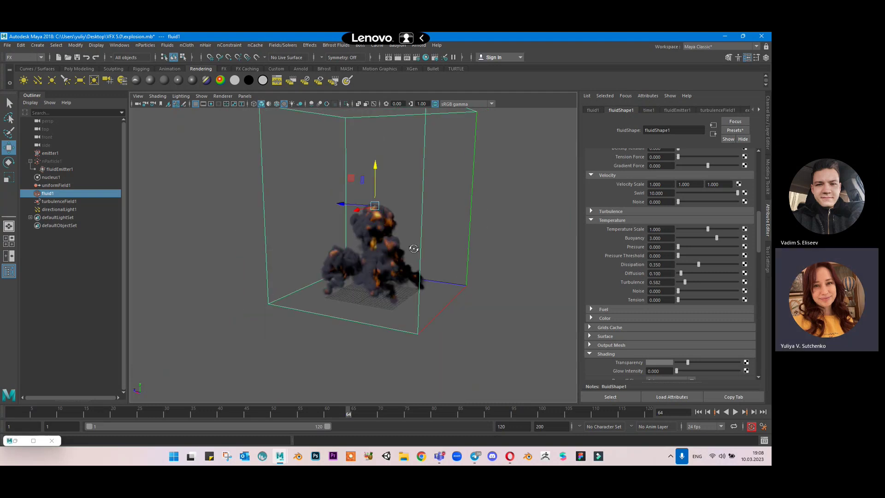
left_click_drag(413, 248, 422, 211, "alt")
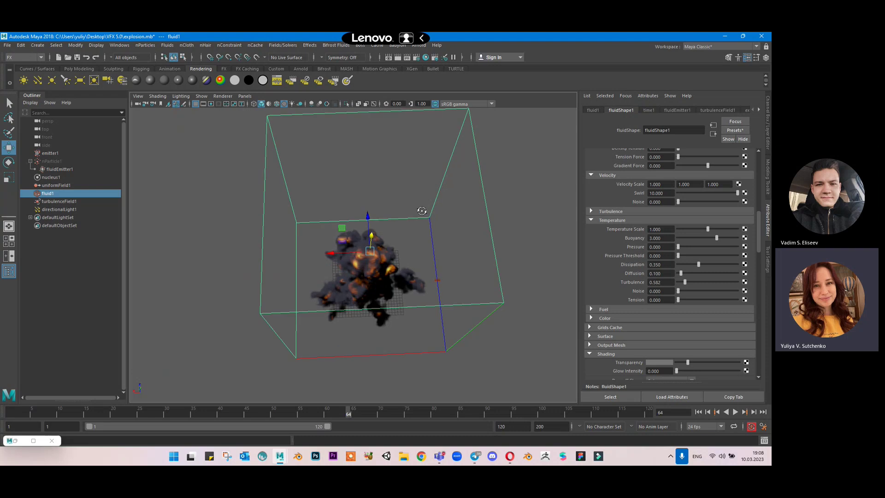
left_click_drag(420, 270, 396, 300, "alt")
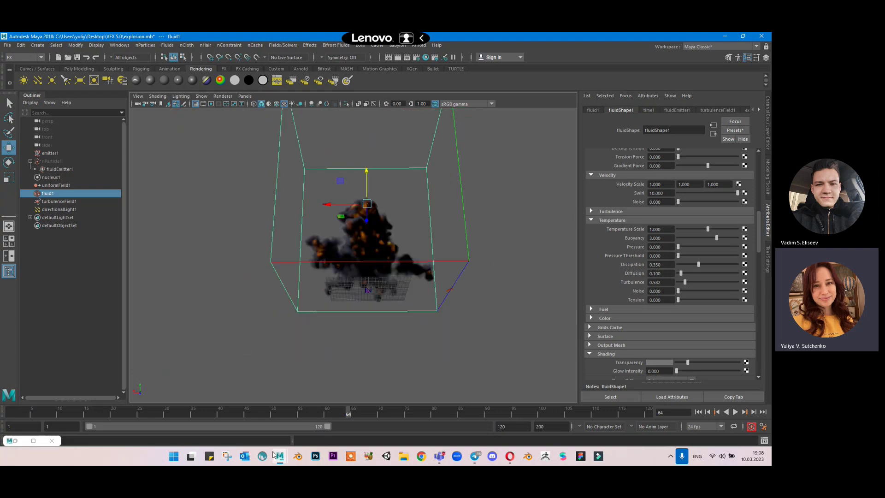
left_click_drag(405, 242, 551, 229, "alt")
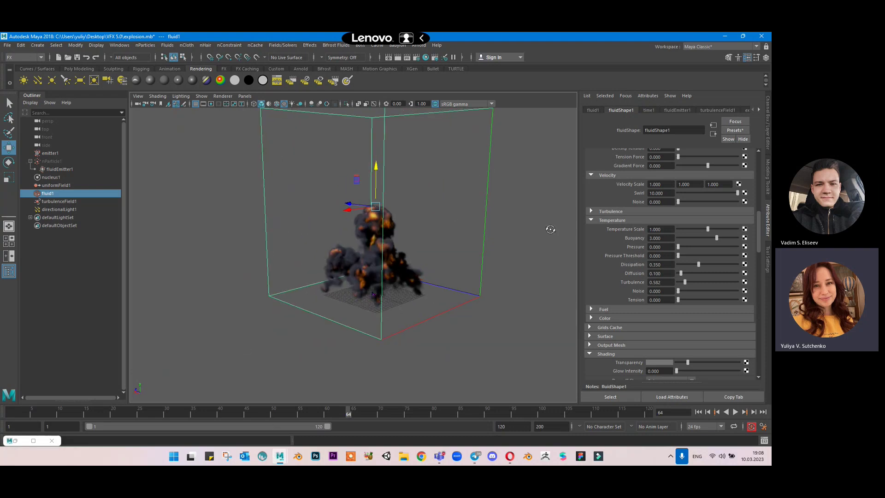
left_click_drag(438, 241, 414, 262, "alt")
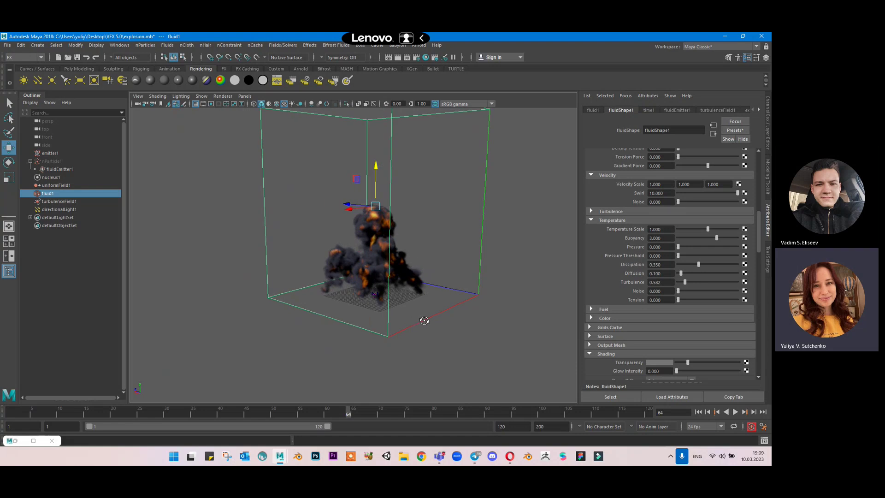
left_click_drag(422, 319, 449, 292, "alt")
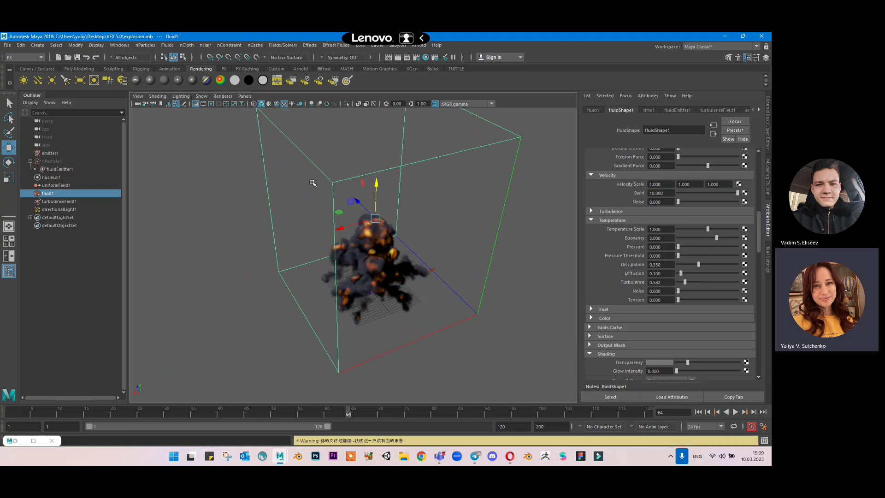
Create a polygon plane as the ground beneath the explosion and scale it uniformly to about 154.56.
left_click(79, 68)
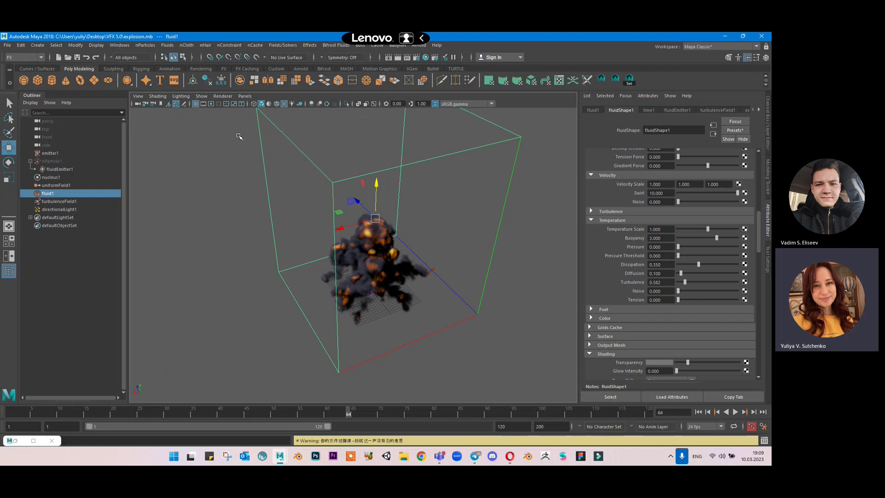
left_click(389, 249)
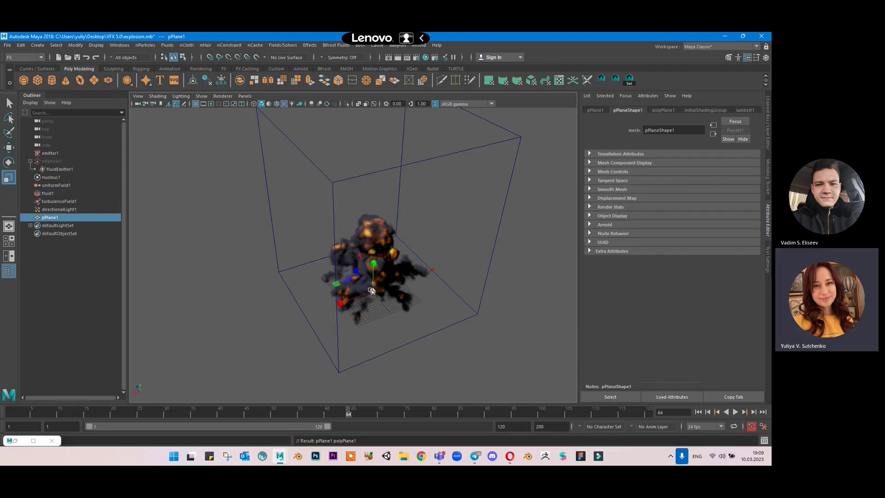
left_click_drag(389, 281, 484, 244)
left_click_drag(431, 272, 431, 273, "alt")
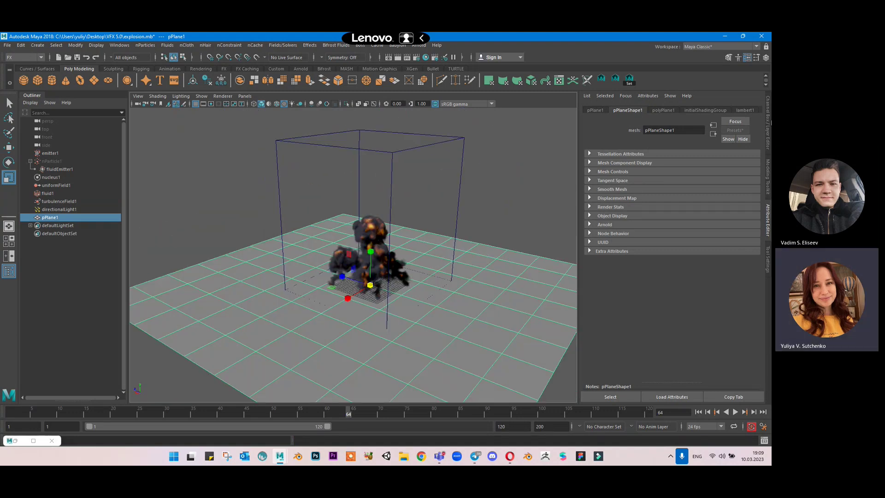
Increase the ground plane's width and height subdivisions equally to form a dense grid.
left_click(599, 110)
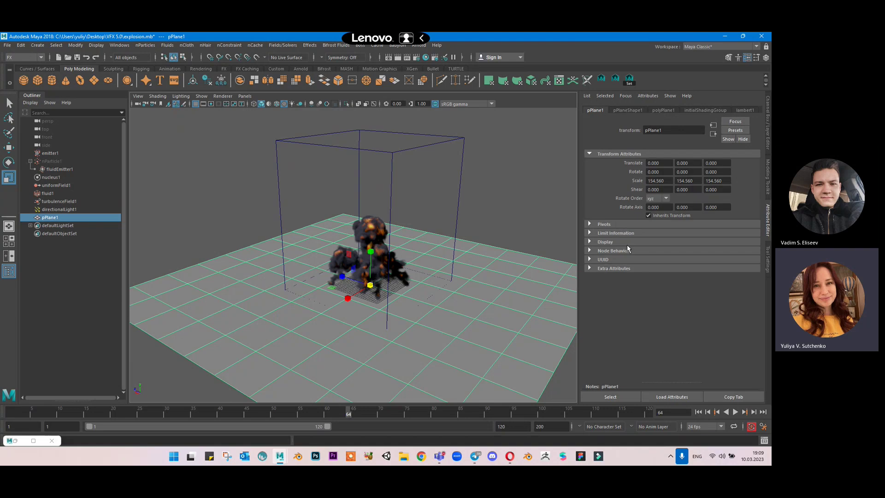
left_click(769, 146)
left_click(607, 201)
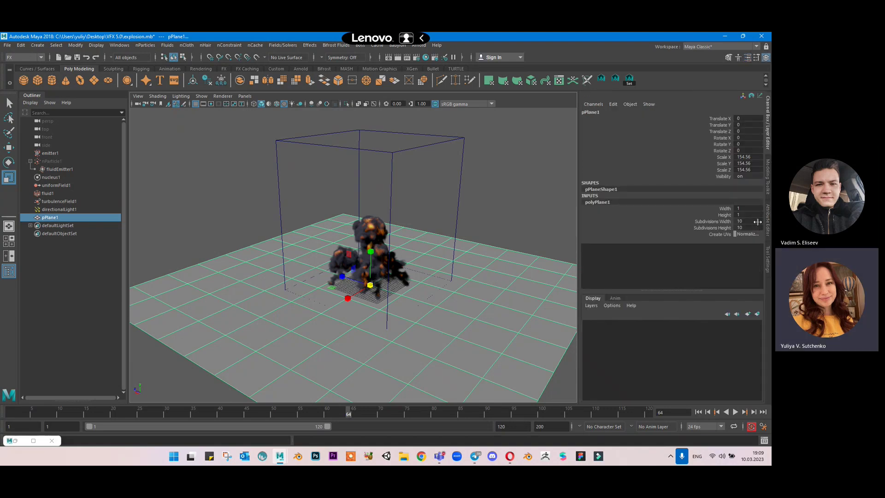
left_click_drag(757, 222, 759, 228)
key("Return")
left_click(452, 301)
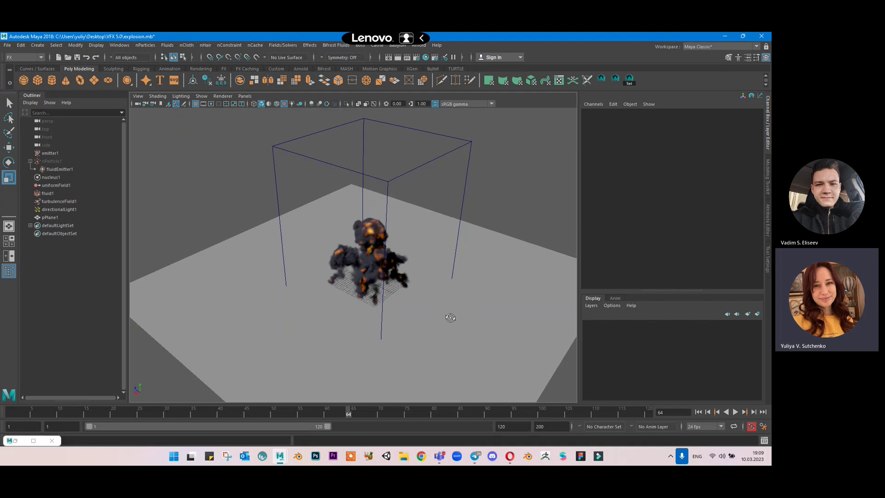
Frame the explosion close up from a low angle above the ground plane and save the view as a new camera bookmark.
left_click_drag(451, 316, 443, 314, "alt")
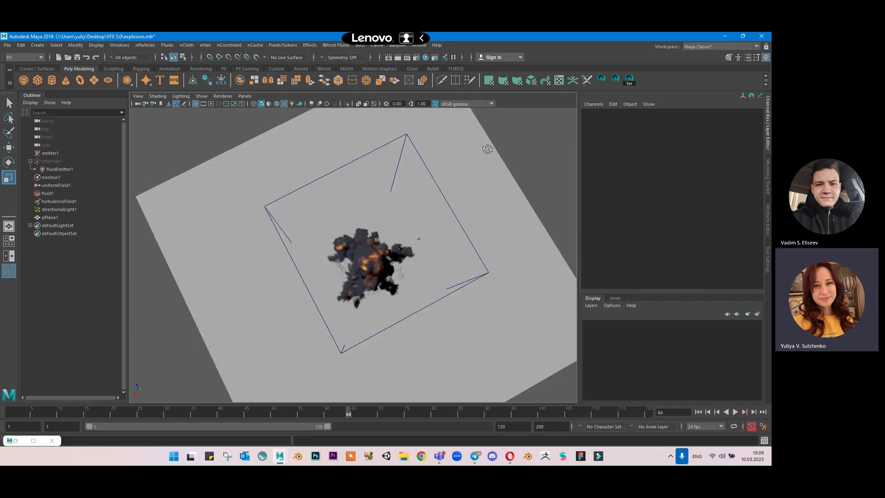
left_click_drag(456, 296, 229, 173, "alt")
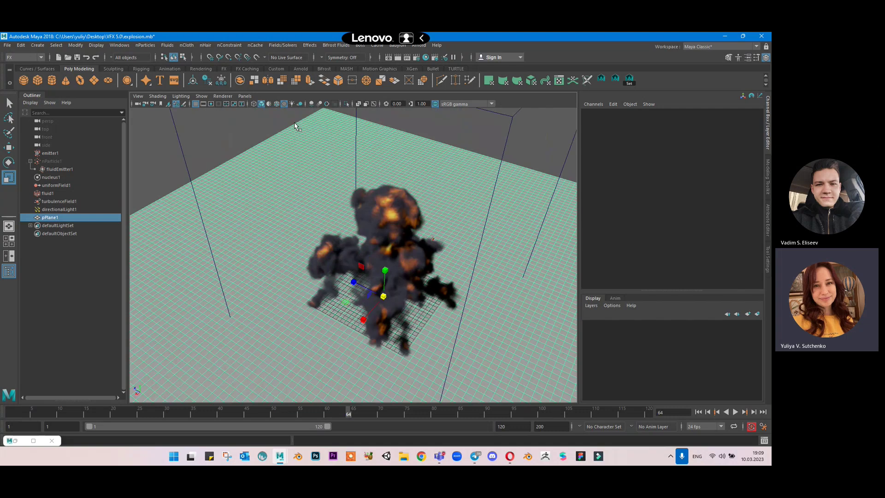
left_click_drag(296, 125, 482, 147, "alt")
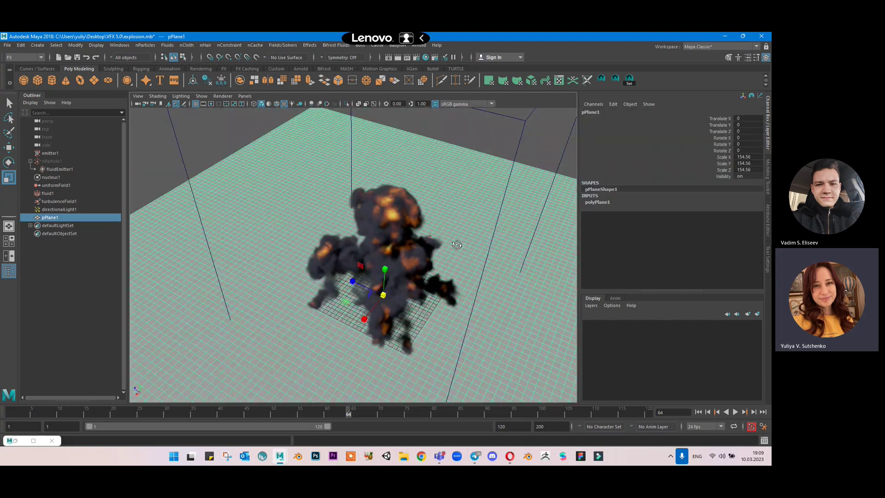
left_click_drag(455, 247, 322, 103, "alt")
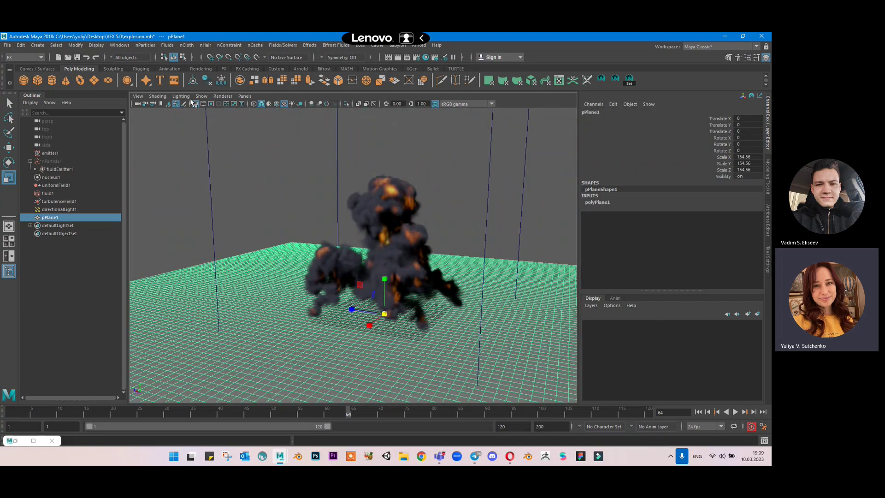
scroll(458, 172, "up", 5)
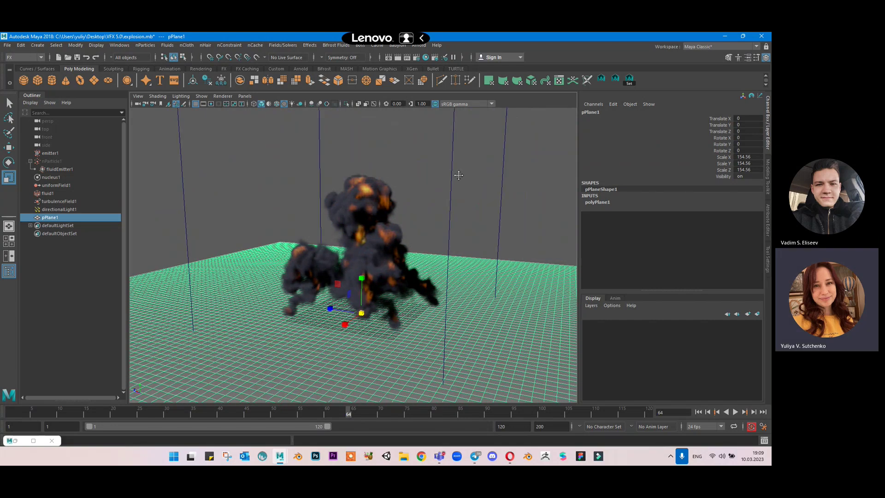
left_click_drag(463, 211, 447, 198, "alt")
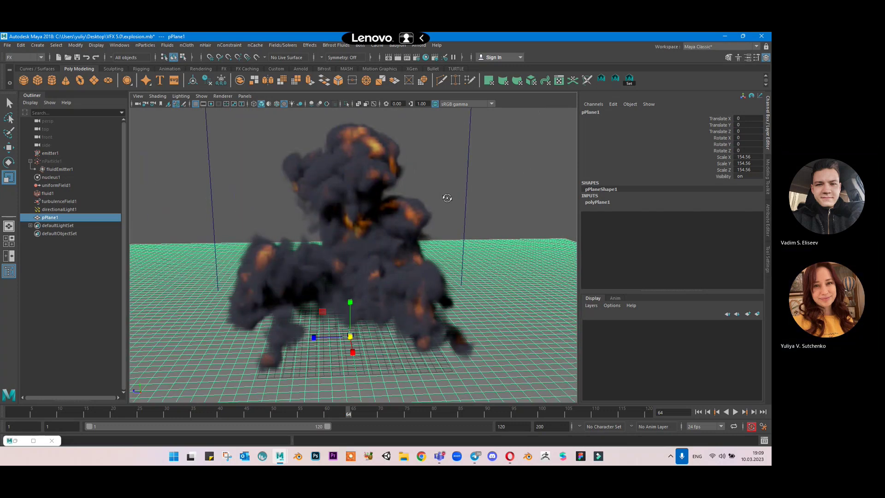
left_click(138, 96)
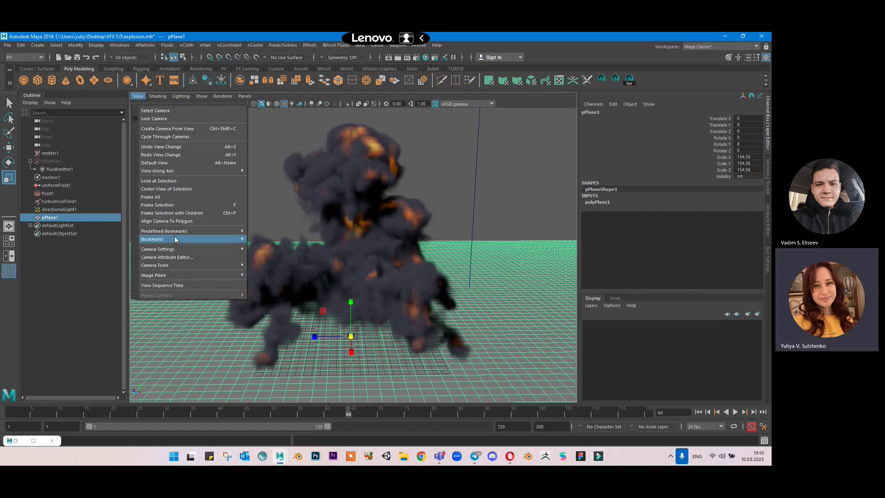
mouse_move(232, 238)
left_click(271, 241)
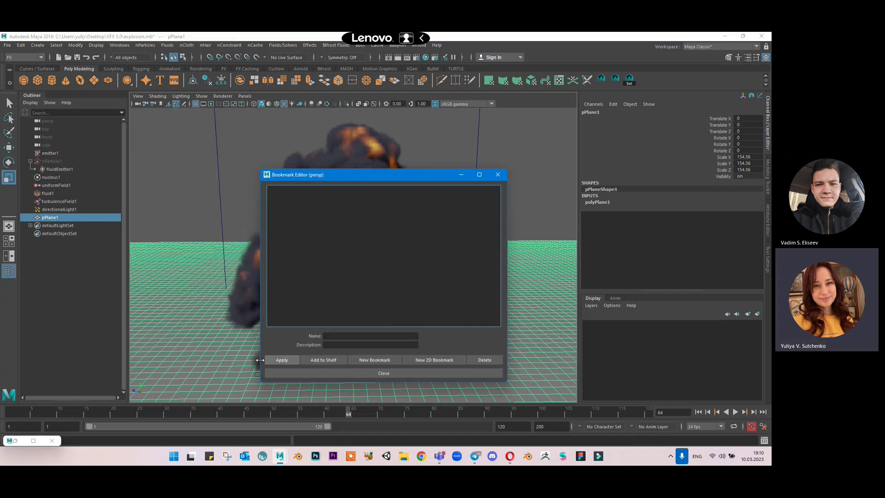
left_click(376, 361)
left_click(356, 374)
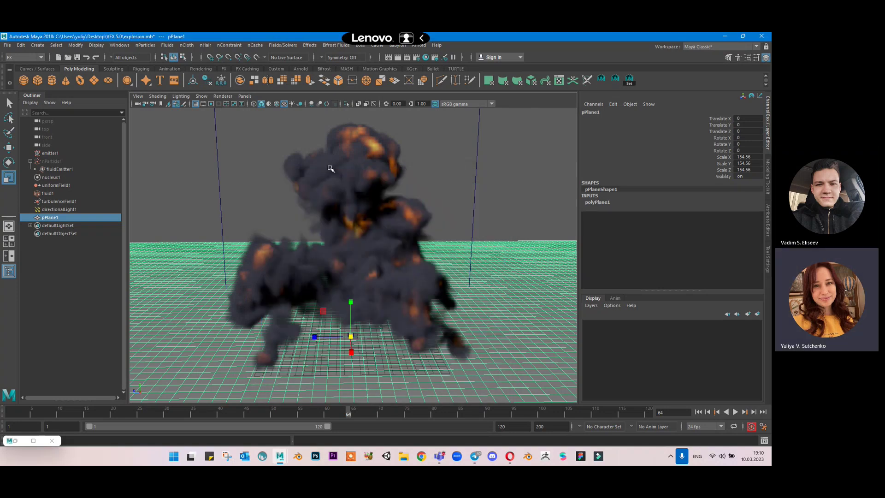
Activate the Sculpt tool on the ground plane and enlarge its brush size to about 12.86.
key("a")
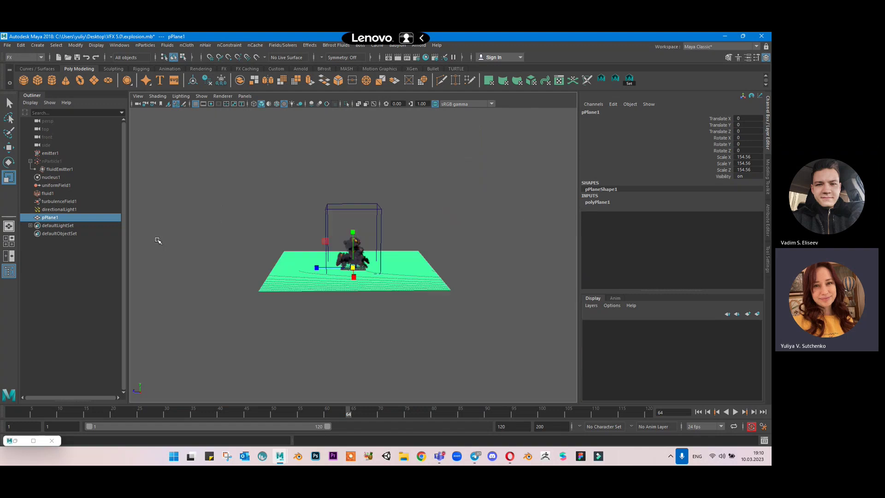
scroll(417, 198, "up", 3)
left_click_drag(417, 197, 414, 236, "alt")
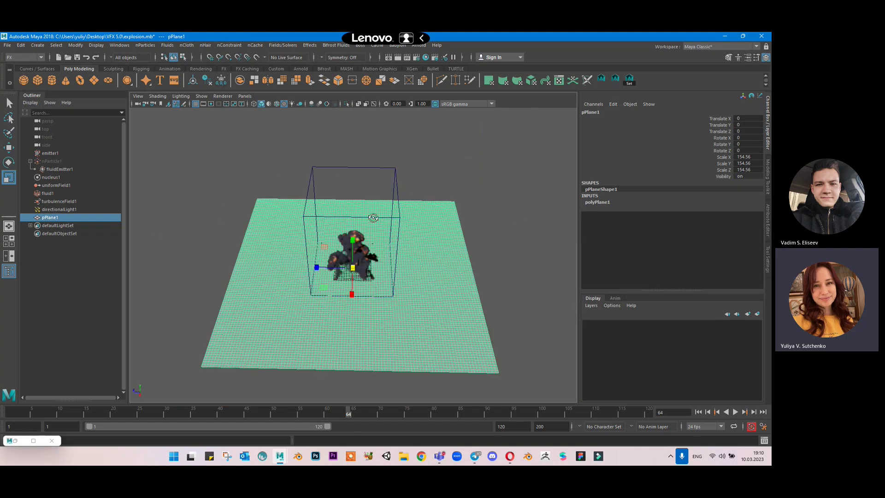
left_click_drag(194, 145, 175, 131, "alt")
left_click(114, 69)
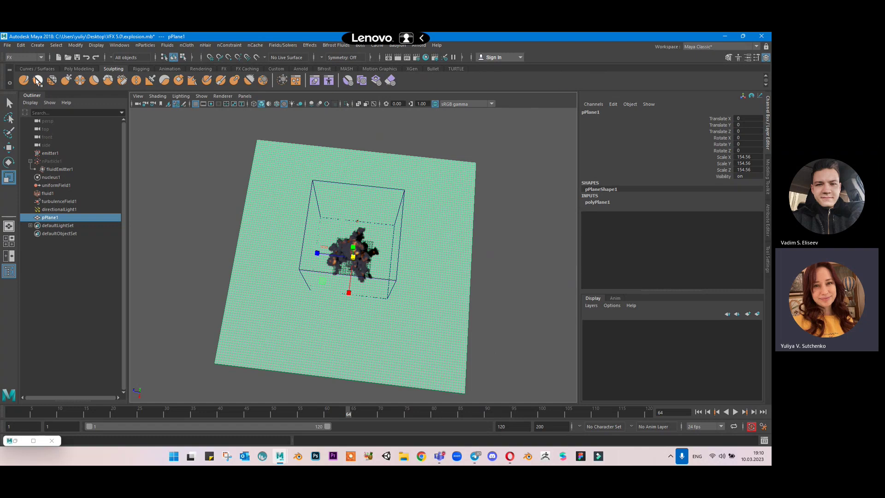
left_click(24, 81)
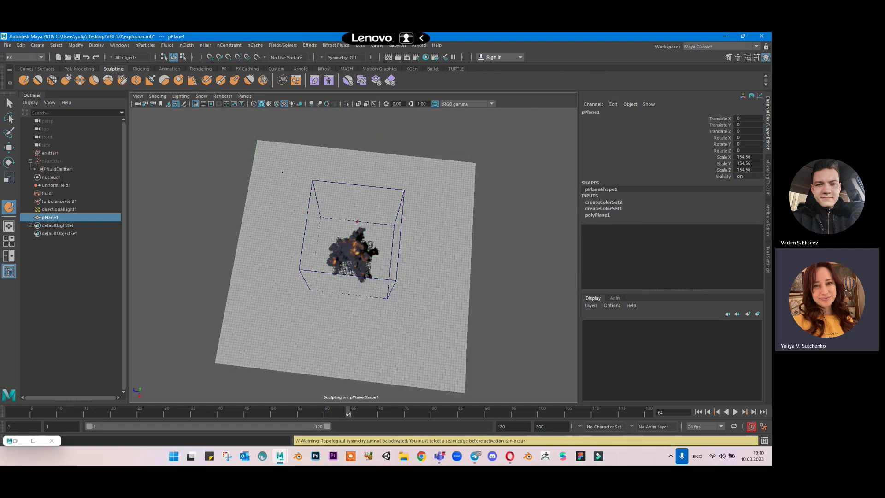
scroll(283, 173, "up", 3)
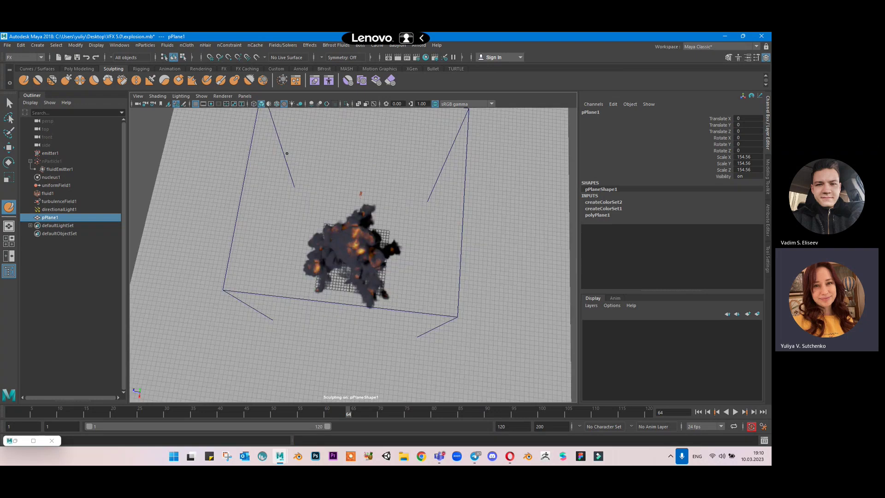
scroll(246, 143, "down", 2)
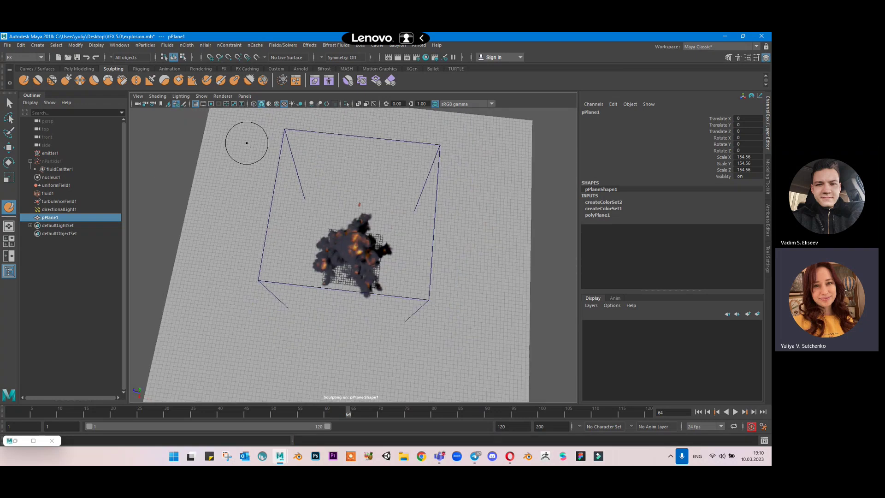
left_click_drag(246, 143, 254, 142)
left_click_drag(312, 161, 306, 188, "alt")
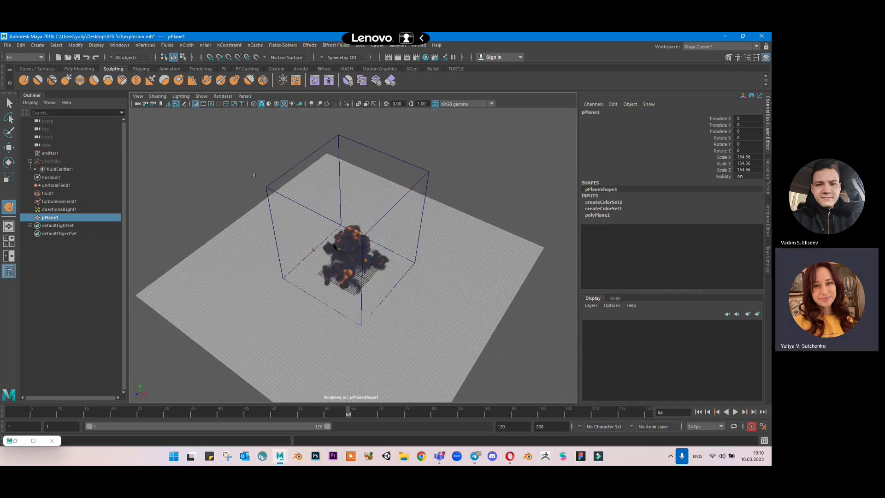
left_click_drag(254, 175, 304, 152, "alt")
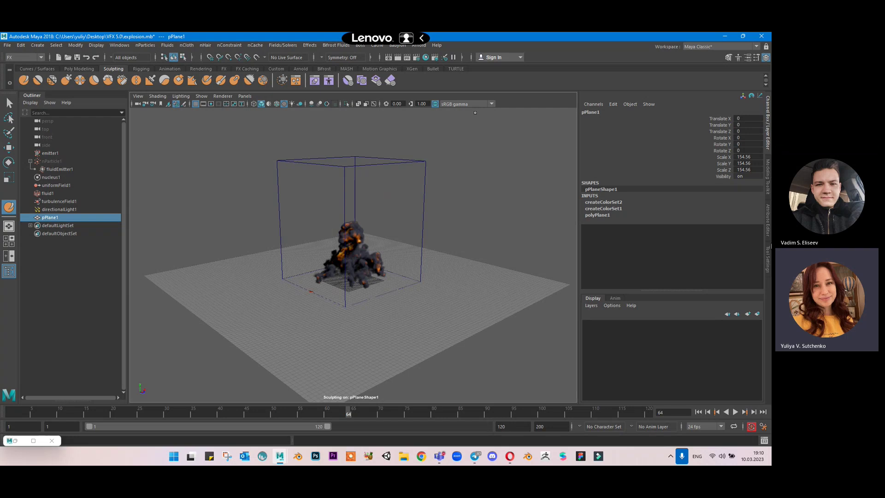
Try to sculpt a ridge along one edge of the ground plane at strength 20.264, and undo the stroke.
left_click(768, 271)
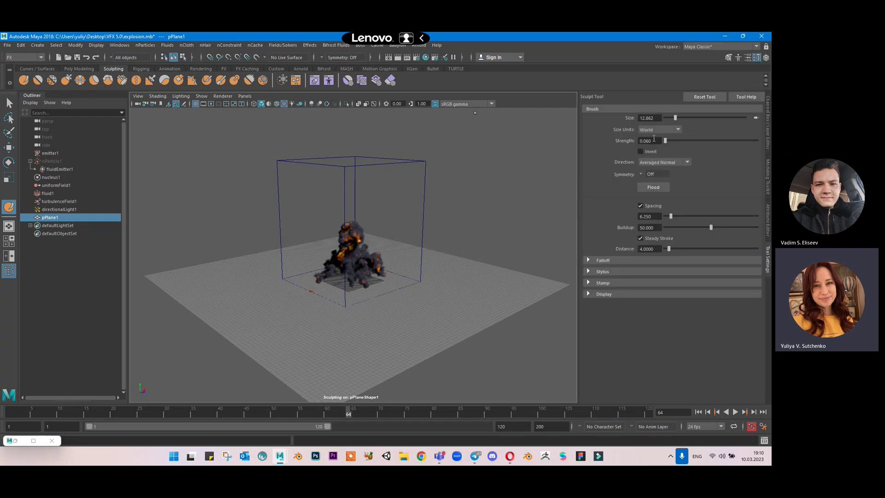
left_click_drag(665, 142, 683, 142)
mouse_move(203, 279)
left_mouse_down()
mouse_move(249, 318)
mouse_move(335, 354)
left_mouse_up()
left_click_drag(468, 310, 394, 320, "alt")
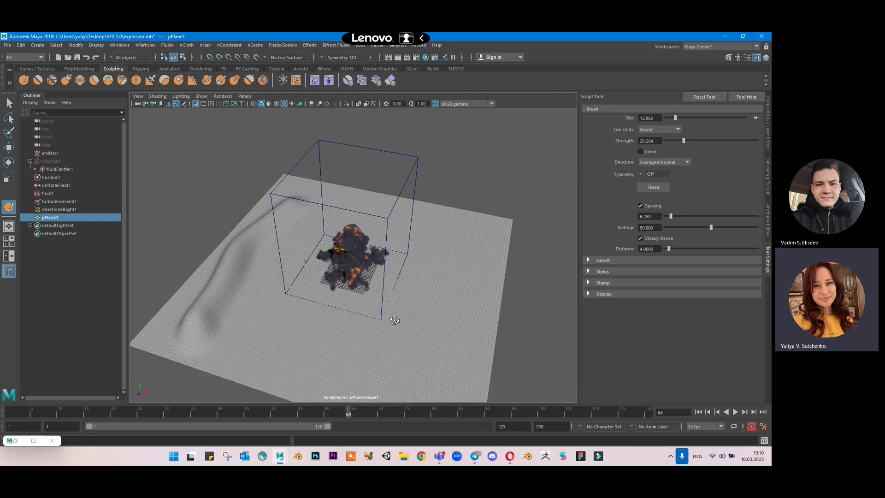
left_click_drag(310, 298, 450, 197, "alt")
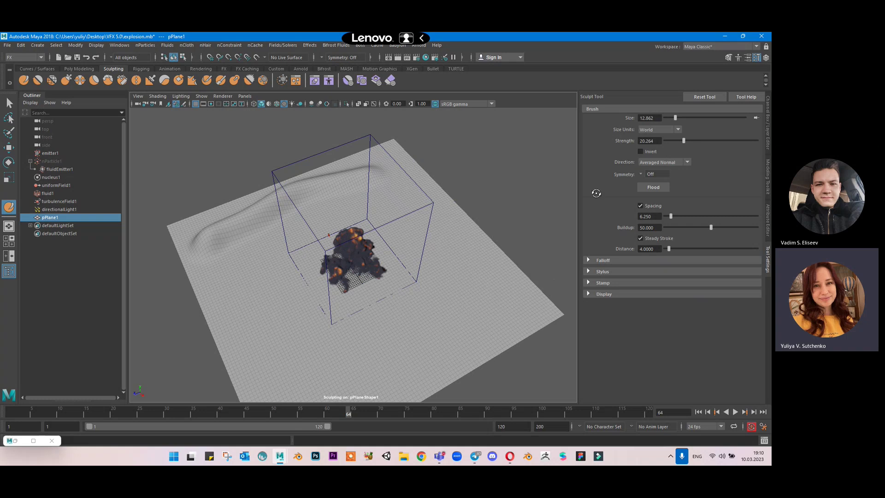
key("ctrl+z")
Increase the sculpt brush strength to 30.837 and size to 27.919, and raise large hills along adjoining edges of the ground plane.
left_click_drag(683, 141, 693, 141)
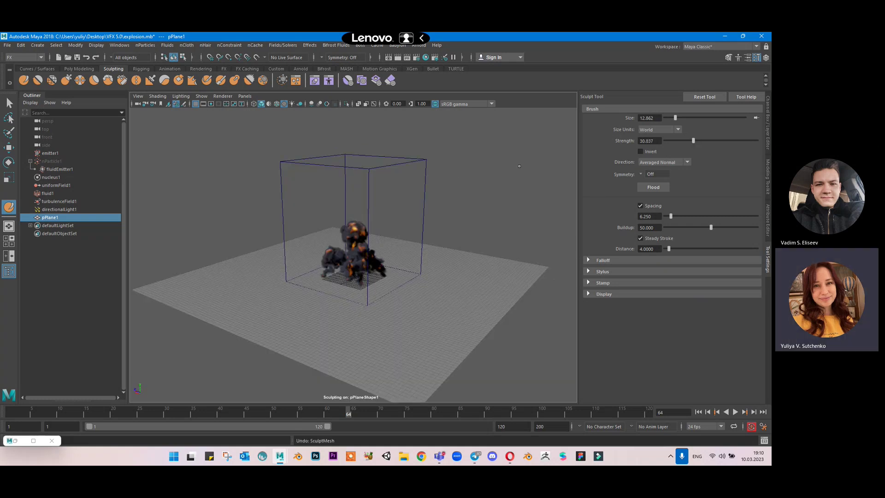
left_click_drag(506, 208, 460, 193, "alt")
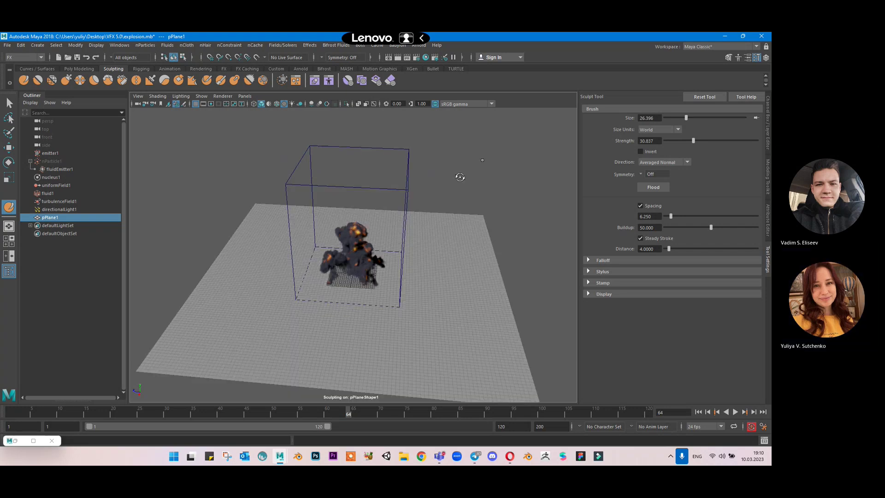
mouse_move(479, 152)
left_mouse_down("alt")
mouse_move(479, 163)
mouse_move(438, 181)
mouse_move(310, 182)
left_mouse_up("alt")
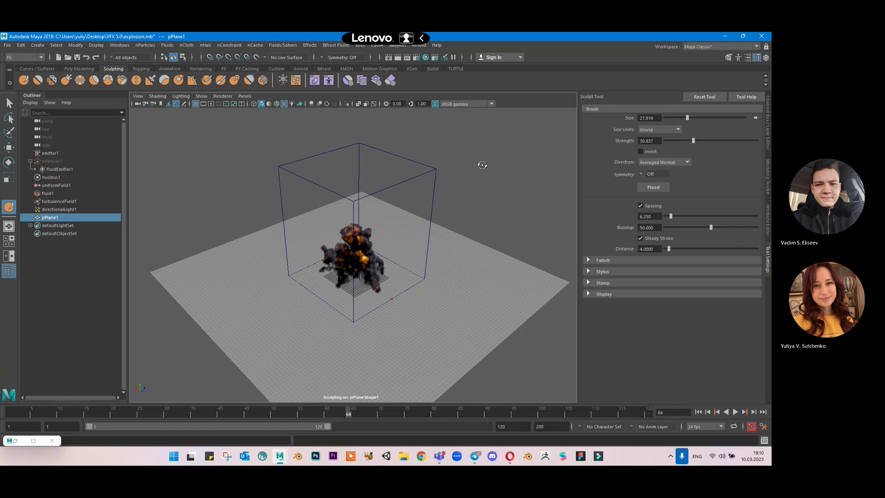
left_click_drag(462, 169, 369, 207, "alt")
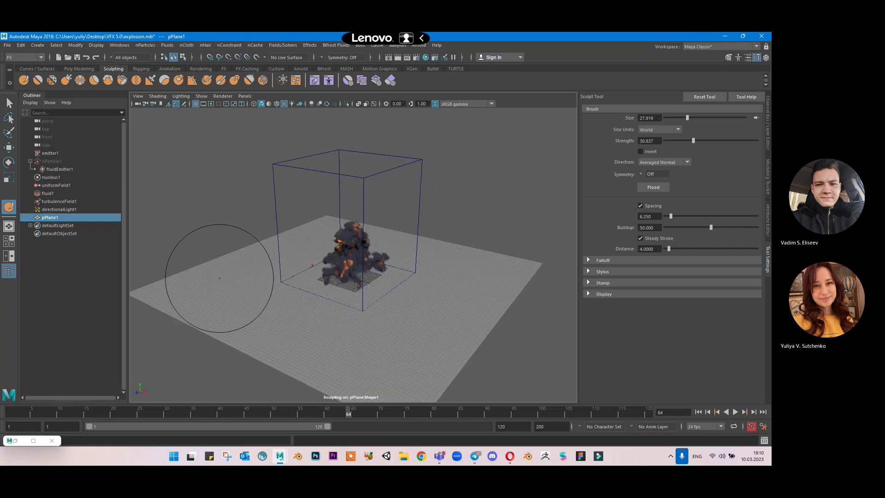
mouse_move(207, 284)
left_mouse_down()
mouse_move(251, 333)
mouse_move(397, 369)
mouse_move(420, 366)
mouse_move(518, 254)
mouse_move(505, 267)
mouse_move(494, 338)
left_mouse_up()
mouse_move(505, 227)
left_mouse_down("alt")
mouse_move(559, 227)
mouse_move(470, 227)
left_mouse_up("alt")
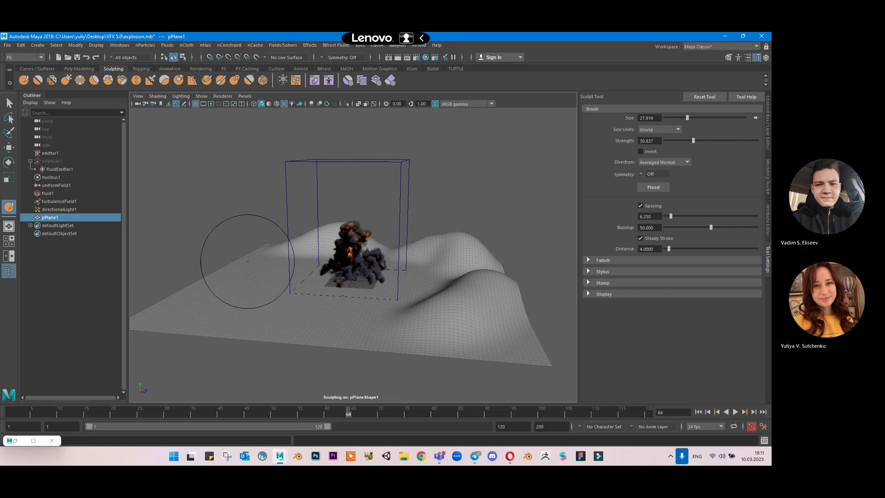
Sculpt more broad hills along the remaining flat edges of the ground plane so raised terrain surrounds the explosion.
mouse_move(243, 256)
left_mouse_down()
mouse_move(221, 292)
mouse_move(198, 306)
mouse_move(221, 266)
left_mouse_up()
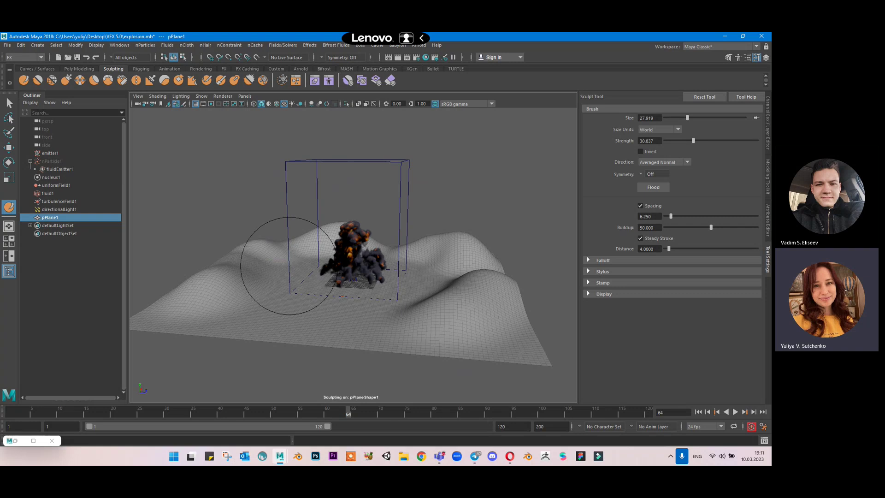
left_click_drag(217, 325, 261, 339)
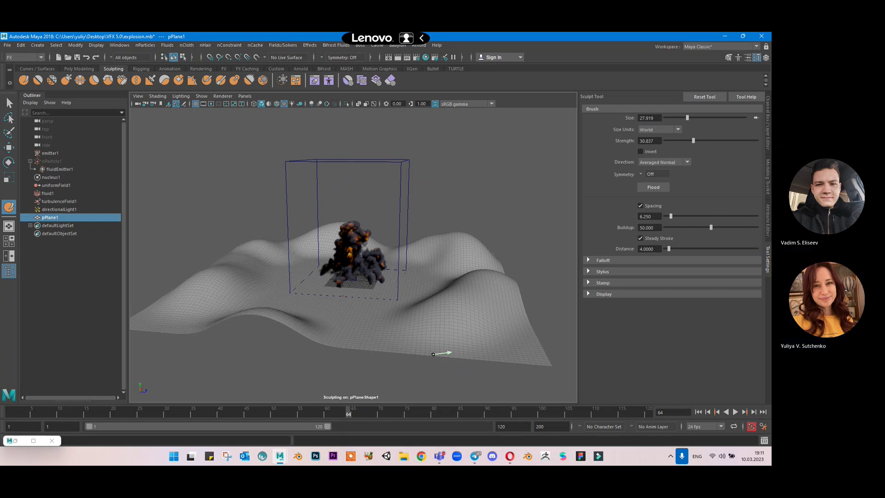
left_click_drag(395, 339, 369, 351)
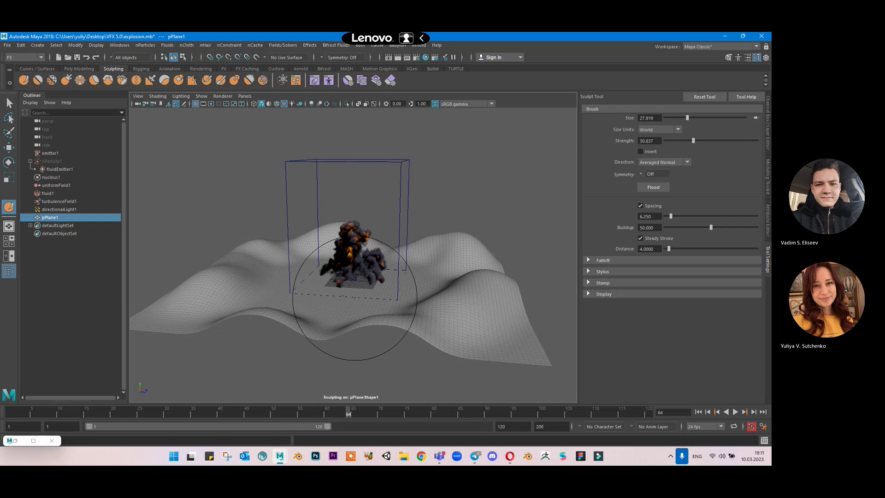
mouse_move(335, 290)
left_mouse_down()
mouse_move(322, 283)
mouse_move(336, 277)
mouse_move(292, 288)
mouse_move(339, 254)
left_mouse_up()
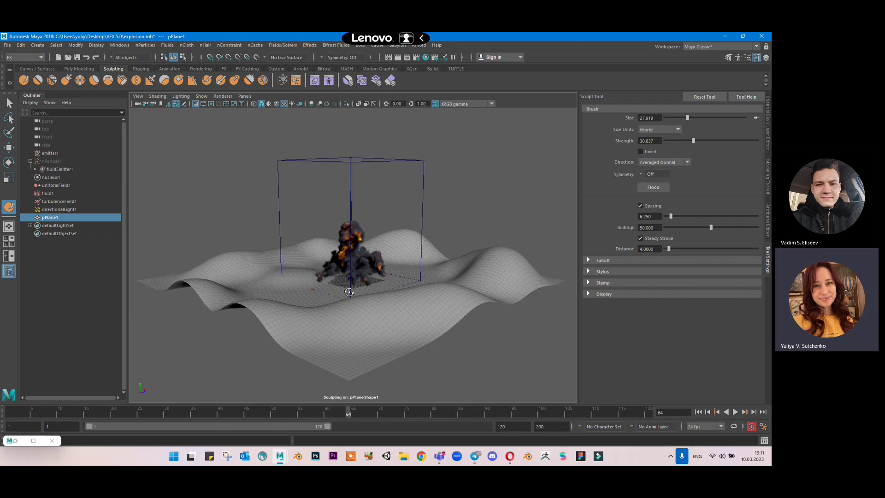
Inspect the sculpted terrain, restore the bookmarked close-up camera view, and save the scene with the Select tool active.
mouse_move(349, 292)
left_mouse_down("alt")
mouse_move(417, 292)
mouse_move(442, 258)
left_mouse_up("alt")
left_click_drag(520, 158, 470, 184, "alt")
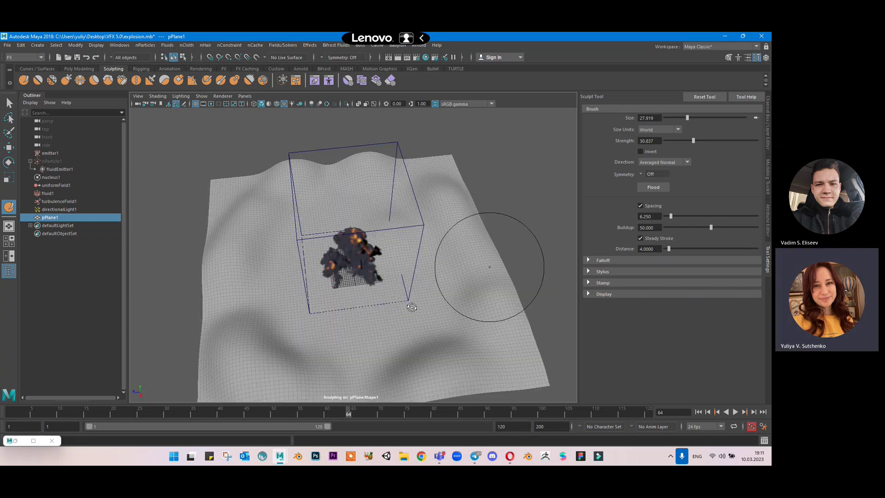
mouse_move(487, 218)
left_mouse_down("alt")
mouse_move(356, 283)
mouse_move(436, 260)
left_mouse_up("alt")
left_click_drag(414, 300, 428, 196, "alt")
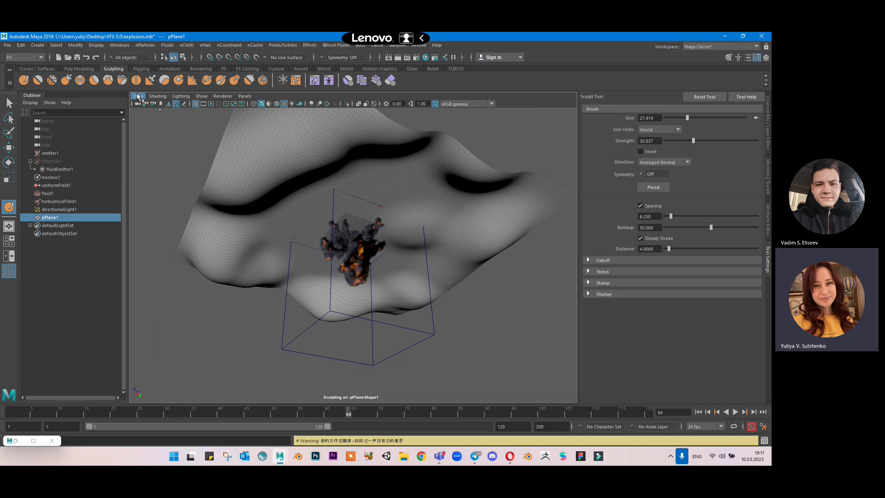
left_click(140, 96)
mouse_move(181, 240)
left_click(265, 239)
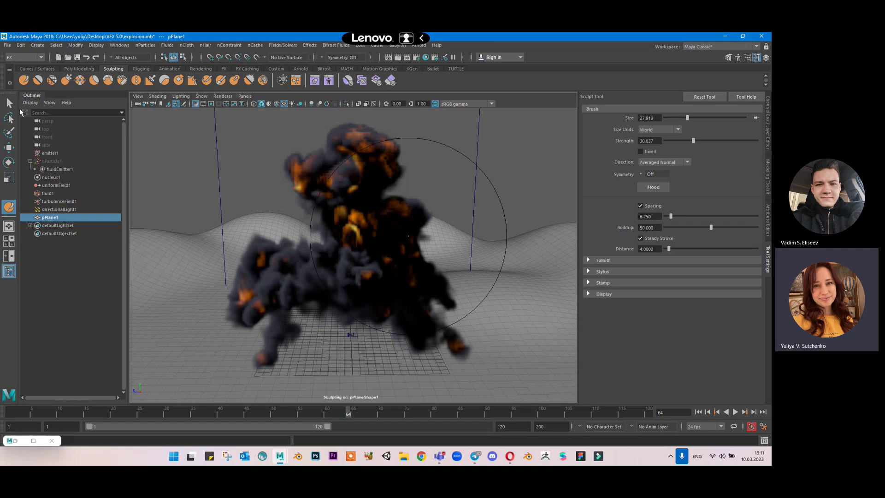
key("ctrl+s")
key("q")
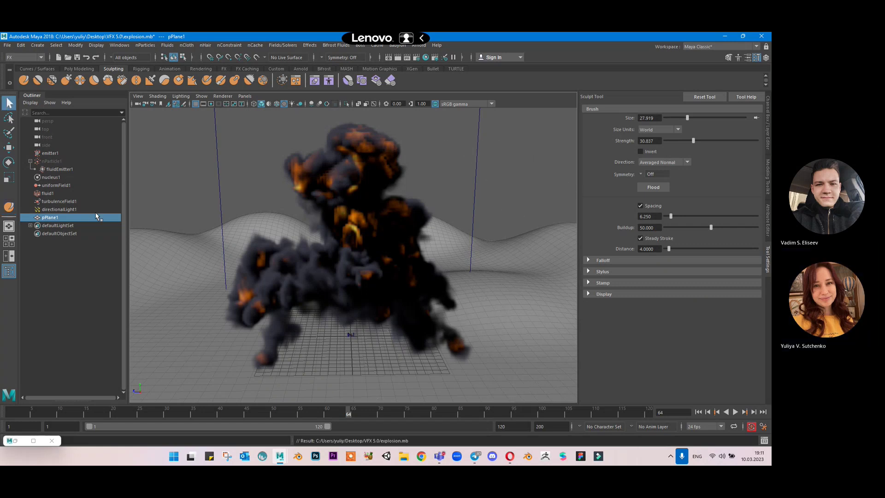
Switch to the Opera browser and search Yandex for "ground texture seamless".
left_click(509, 455)
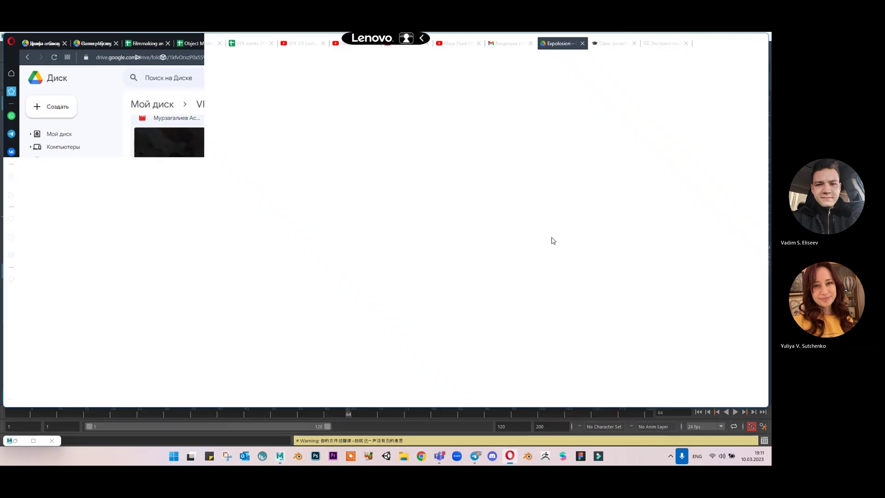
key("ctrl+Tab")
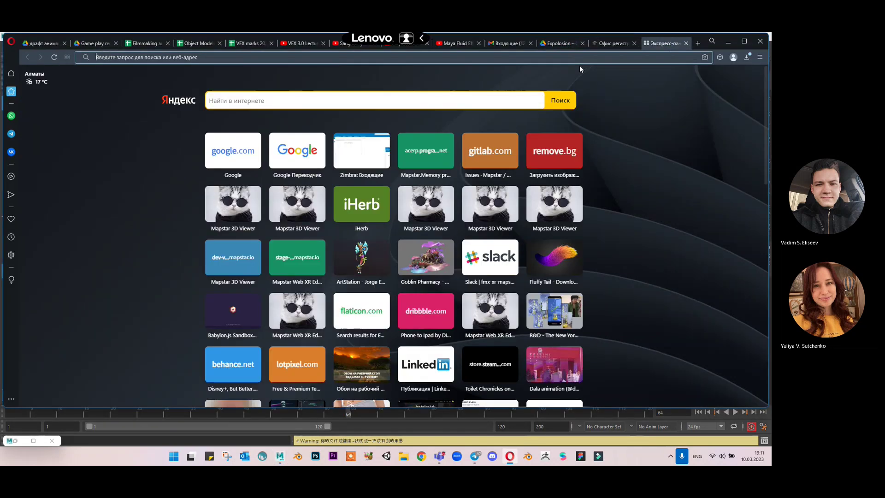
type("o")
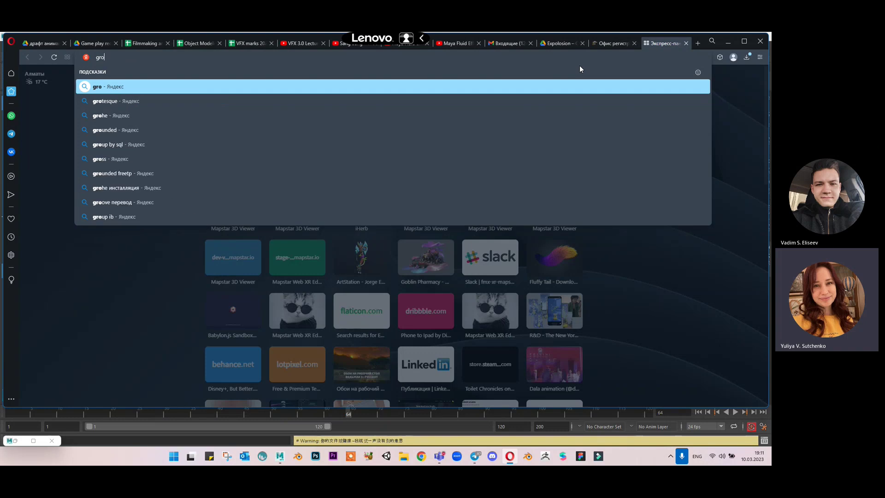
type("und te")
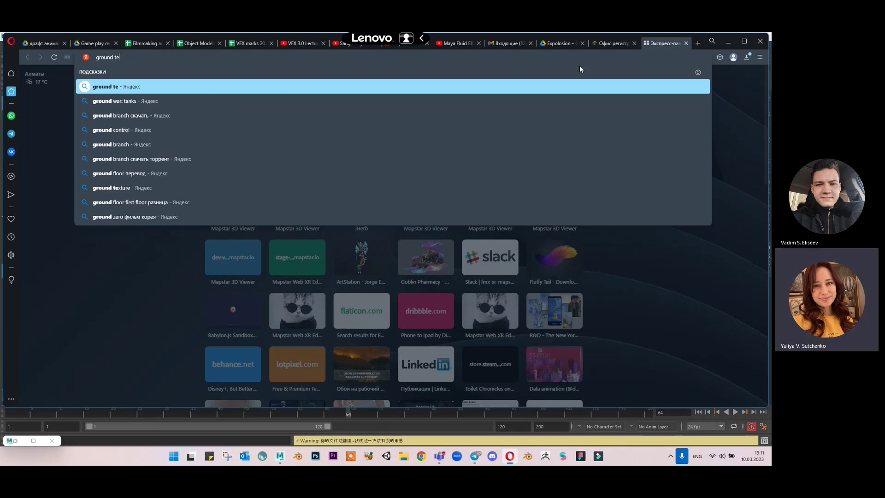
type("xture sea")
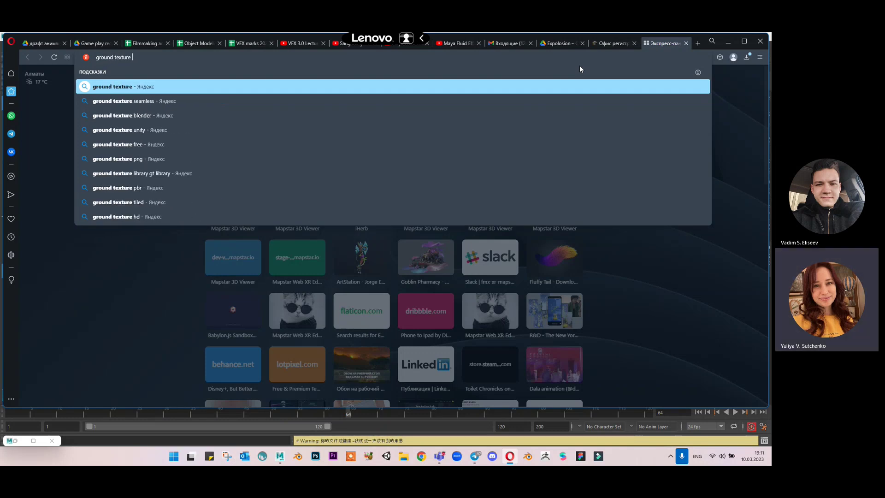
type("mless")
key("Return")
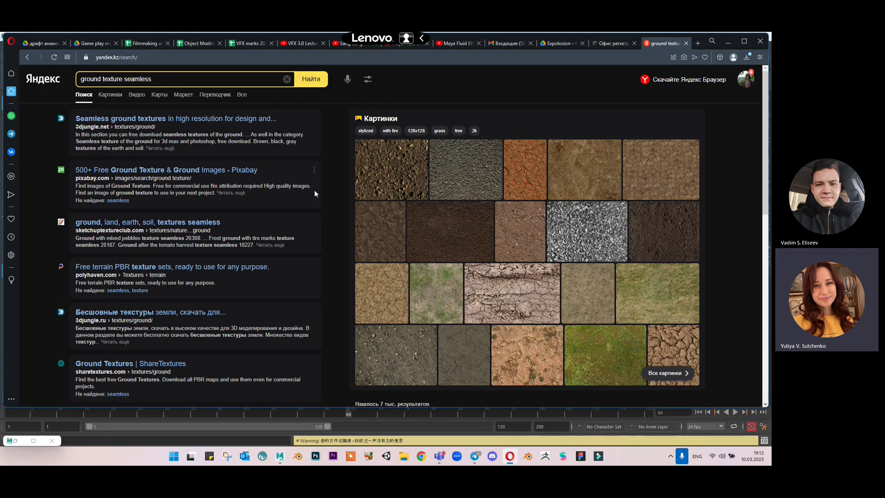
Pick the reddish soil image with dry grass tufts from the image results and open its full 2560×1920 version.
mouse_move(588, 174)
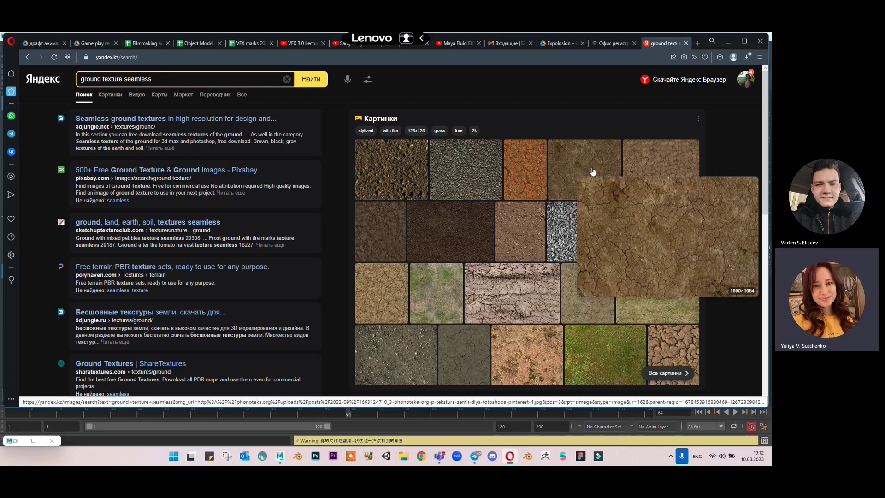
scroll(586, 170, "down", 1)
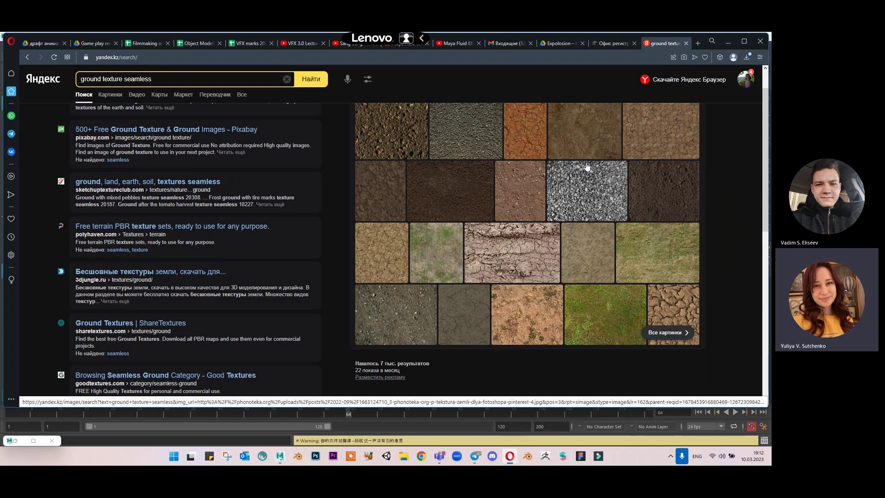
scroll(586, 166, "down", 2)
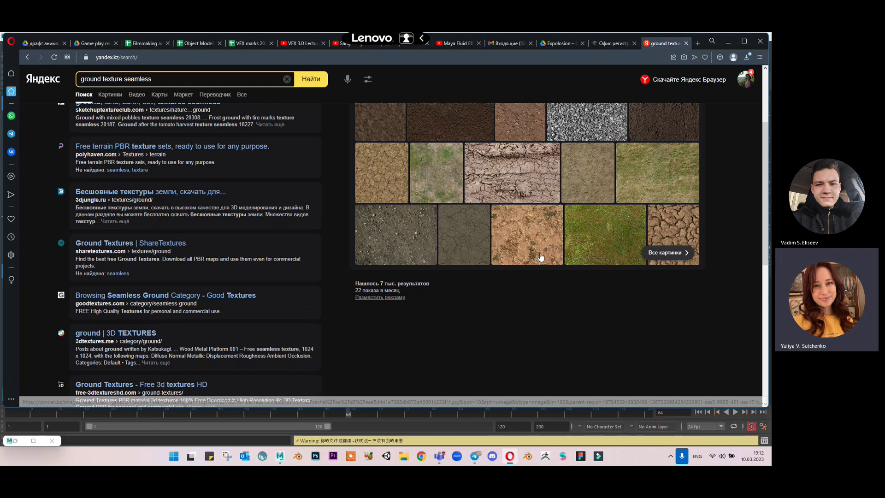
left_click(531, 246)
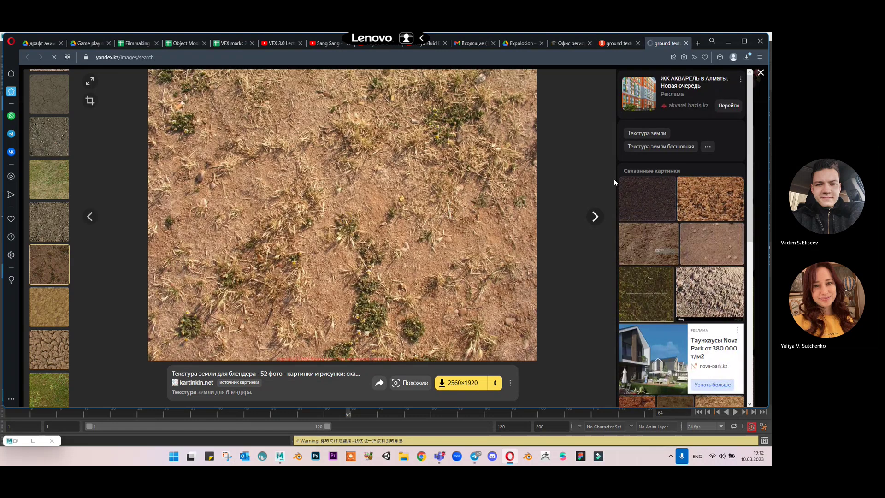
left_click(459, 383)
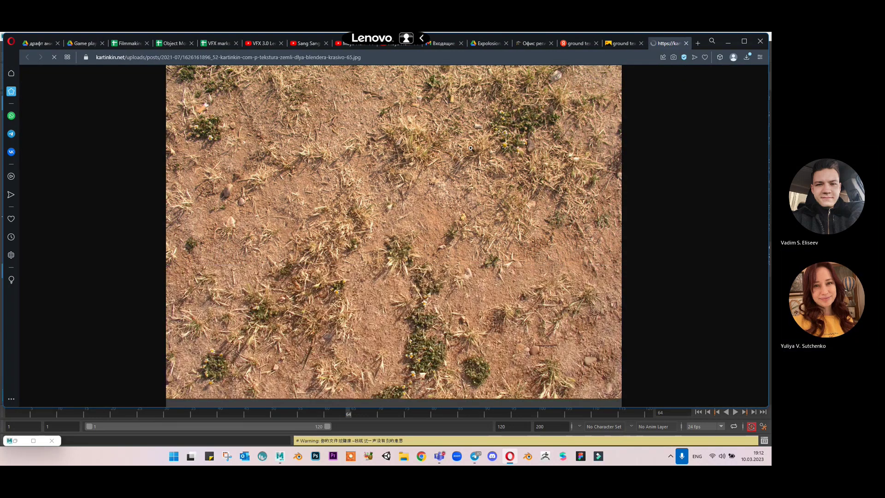
Save the soil image as a JPEG named "ground texture" in the VFX 5.0 folder on the desktop.
right_click(470, 140)
left_click(497, 159)
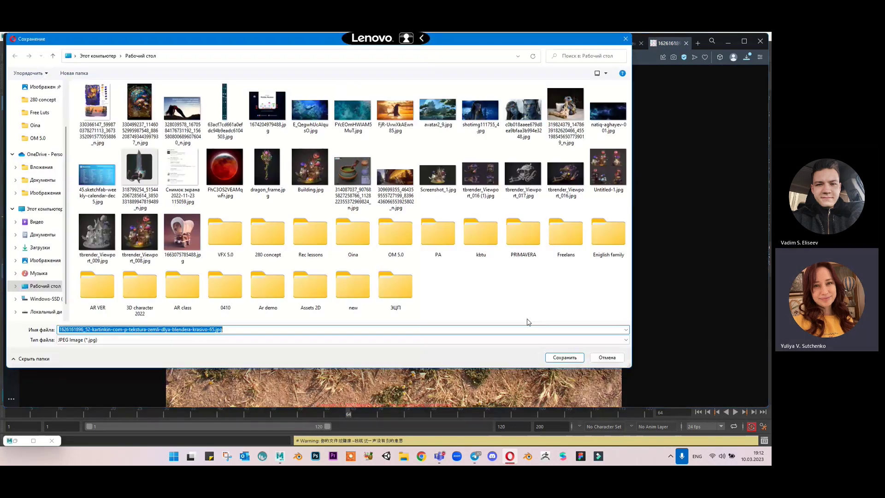
double_click(224, 233)
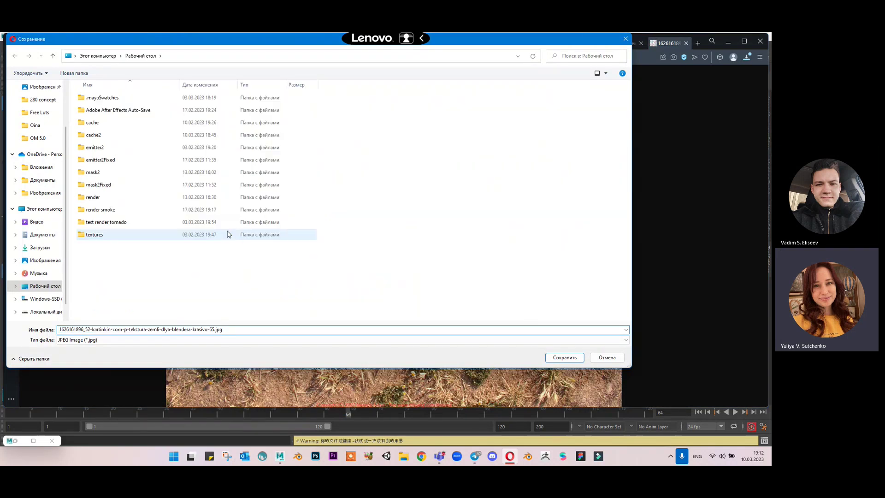
left_click(312, 329)
type("gr")
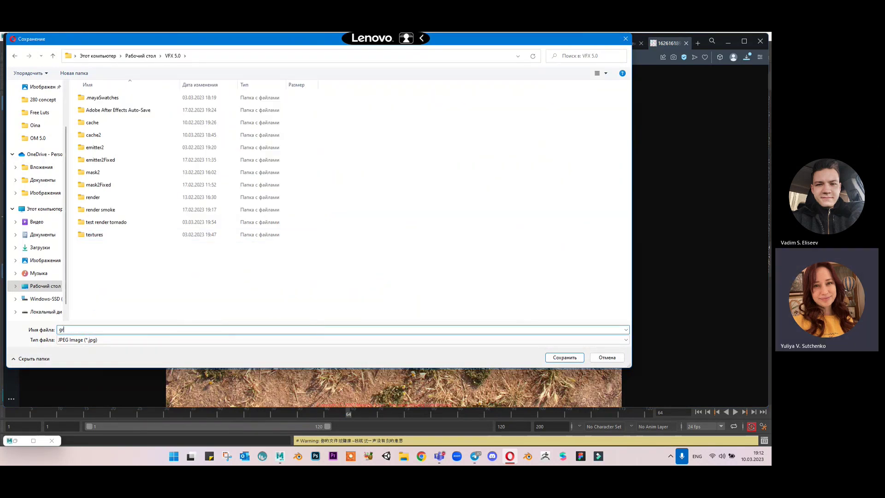
type("ound texture")
key("Return")
Switch back to Maya, assign a new Lambert material to the ground plane, and show the plane's attributes.
key("alt+Tab")
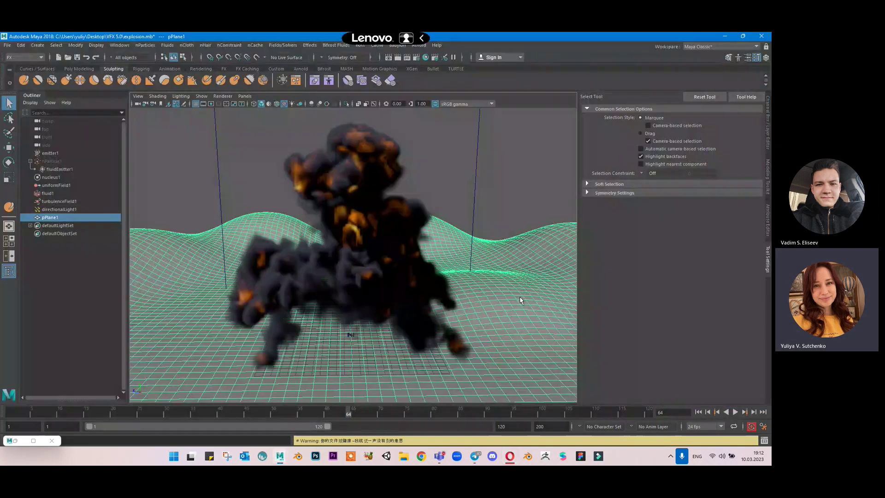
right_click_drag(518, 300, 524, 410)
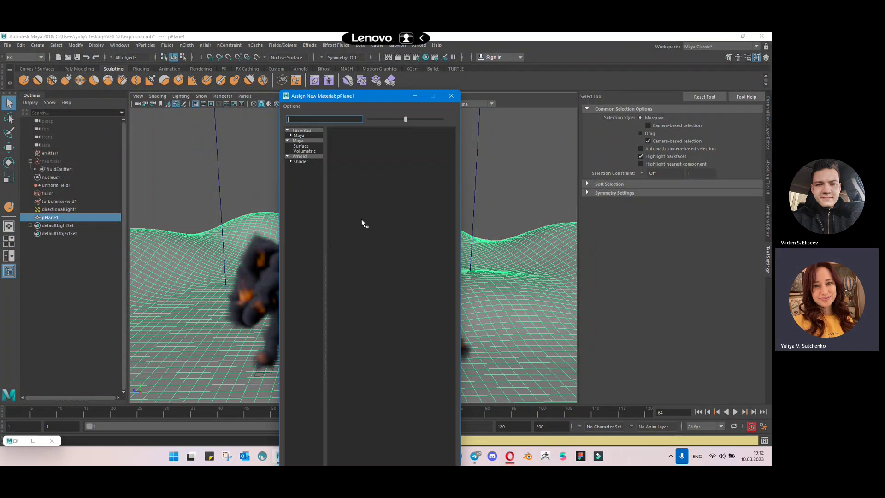
left_click(347, 228)
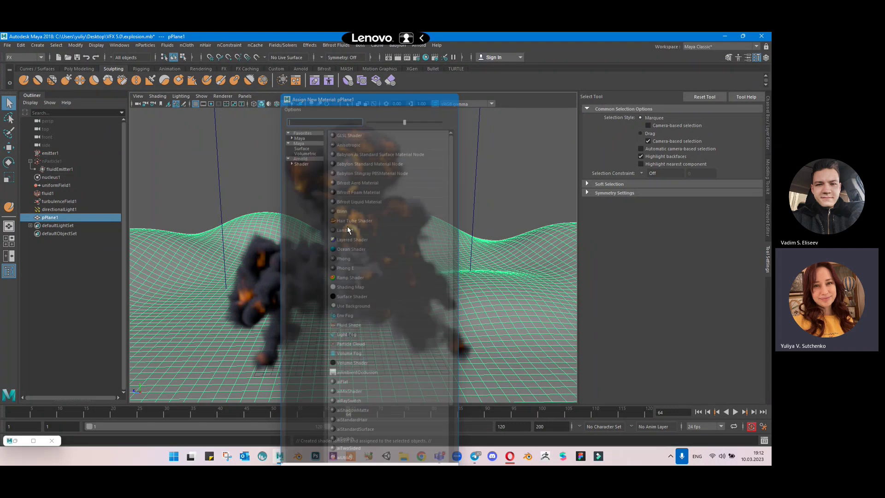
key("ctrl+a")
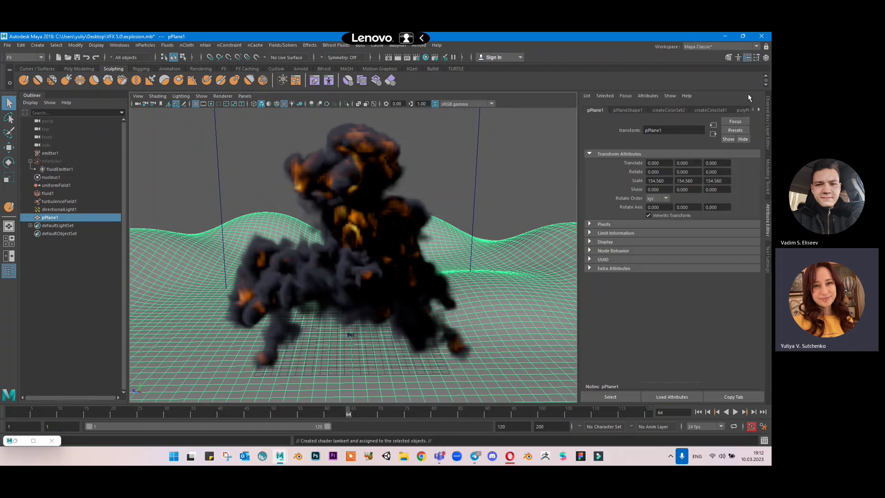
left_click(89, 68)
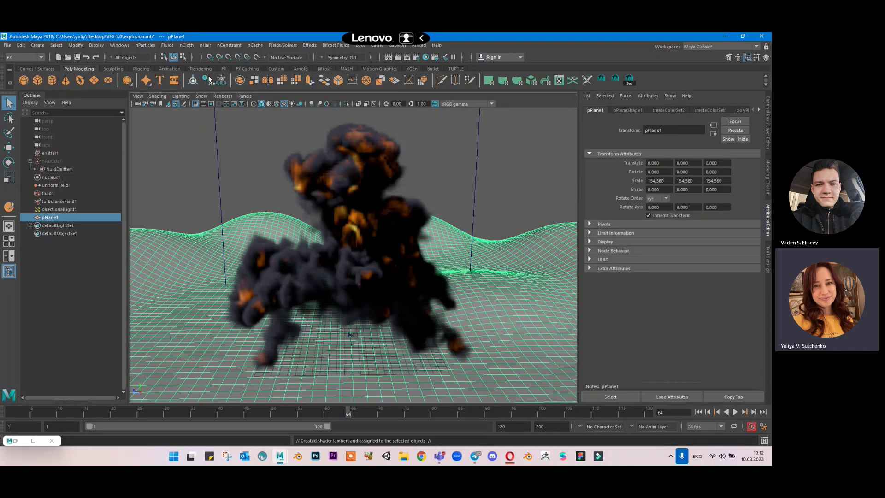
Connect a File texture to the Lambert's Color and load "ground texture.jpg" from the VFX 5.0 folder on the desktop.
left_click(660, 110)
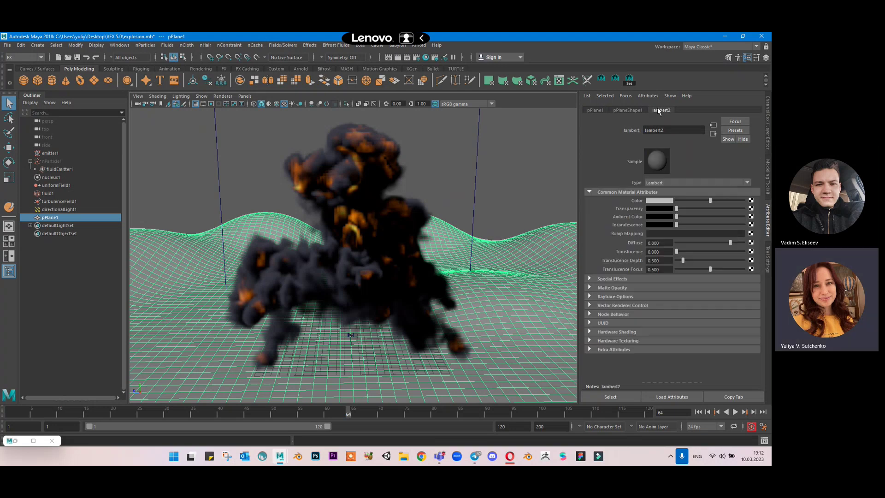
left_click(750, 200)
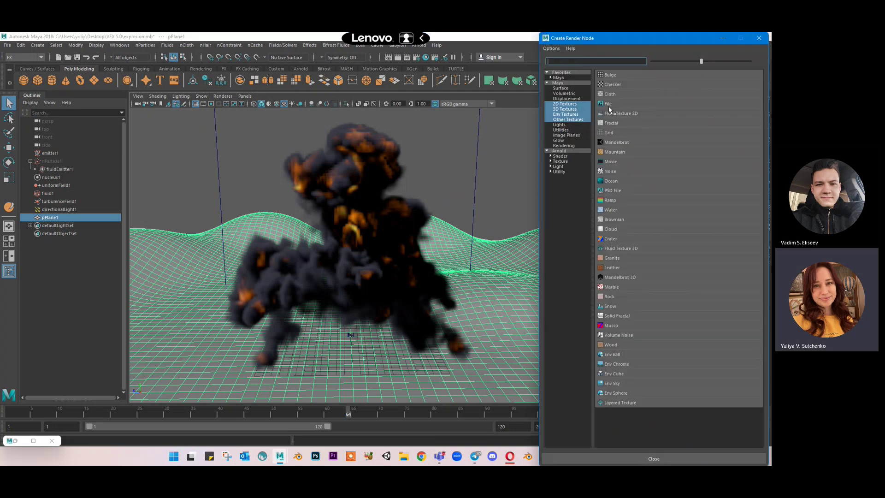
left_click(608, 104)
left_click(747, 220)
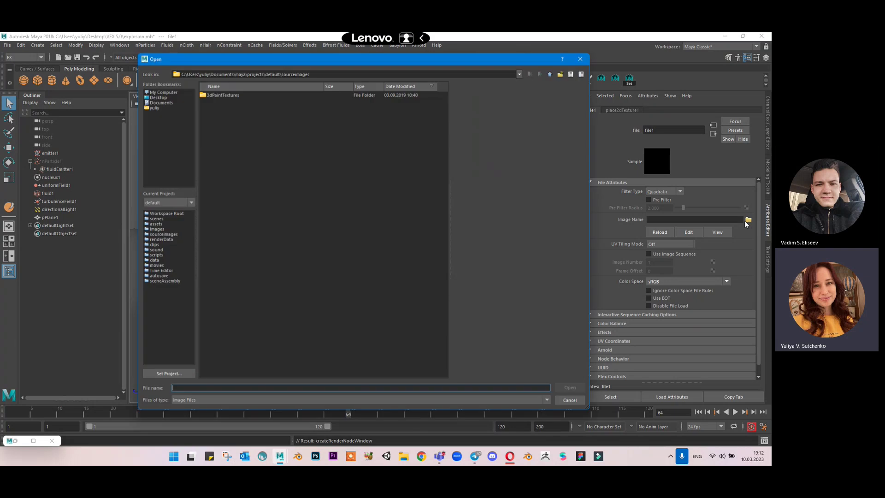
left_click(162, 96)
double_click(209, 95)
left_click(208, 95)
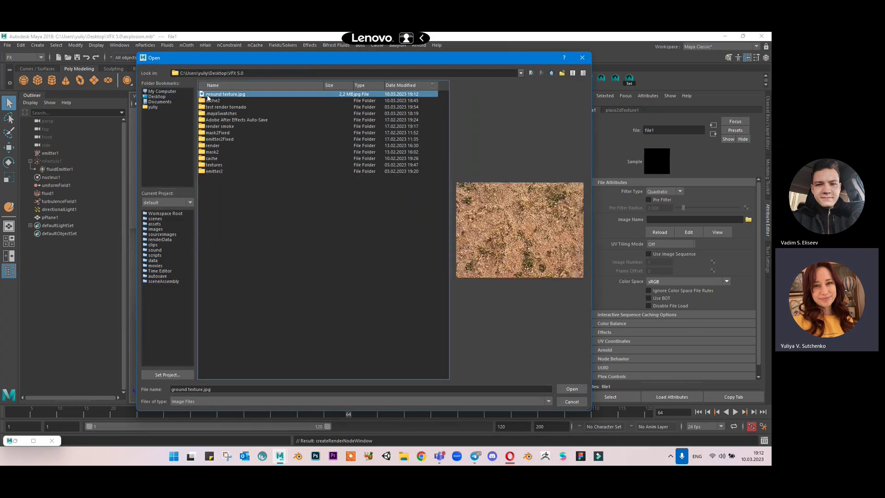
left_click(578, 389)
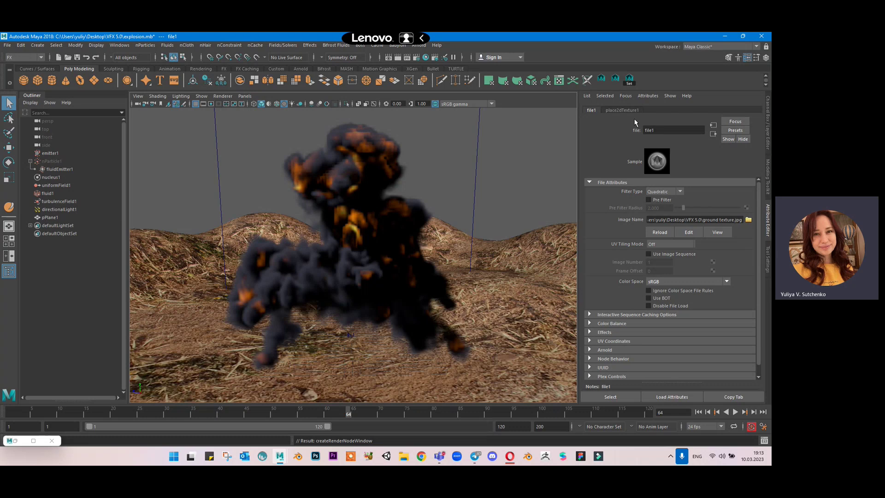
Set the ground texture's Repeat UV to 10 and 10, and enable Mirror U and Stagger with Mirror V off.
left_click(622, 110)
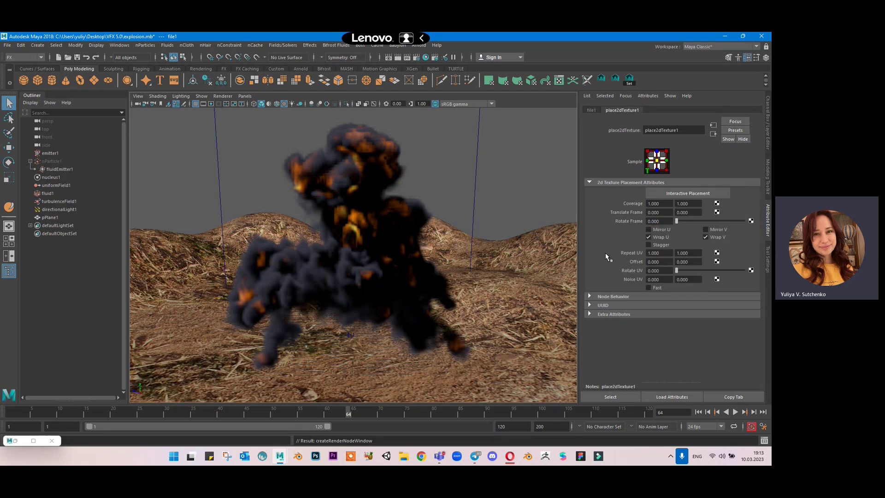
left_click(660, 253)
type("10")
key("Tab")
type("10")
key("Return")
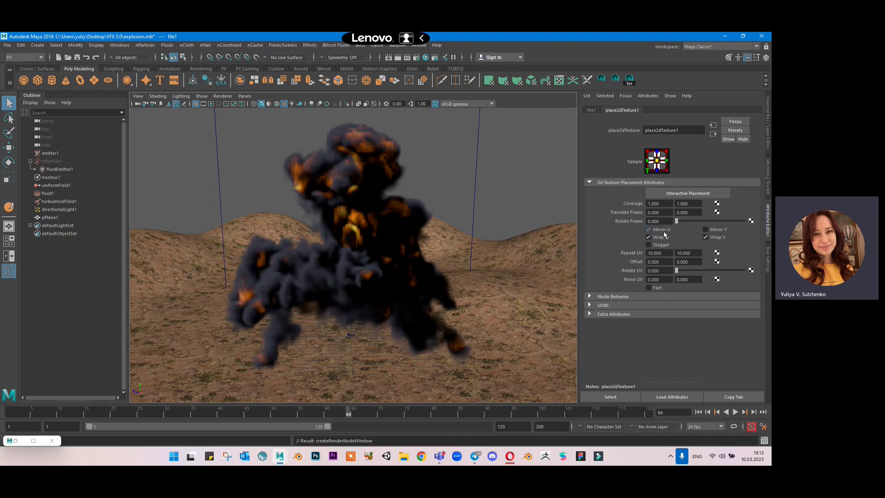
left_click(714, 230)
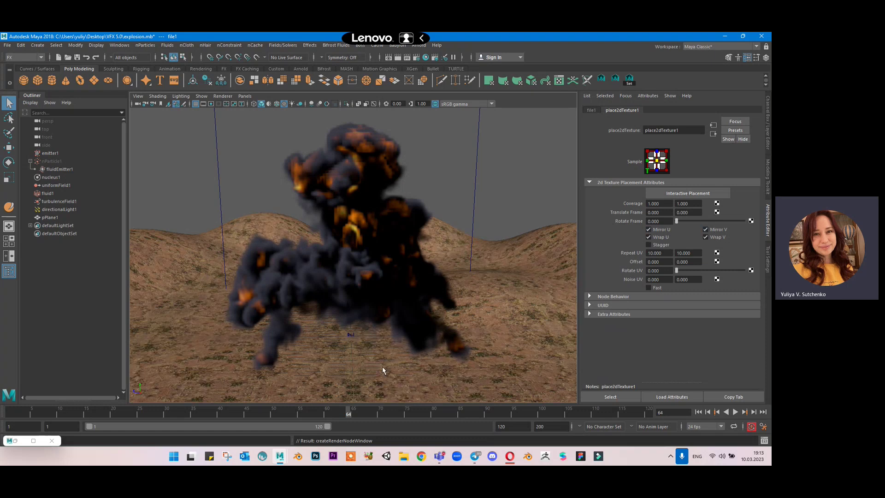
left_click(712, 230)
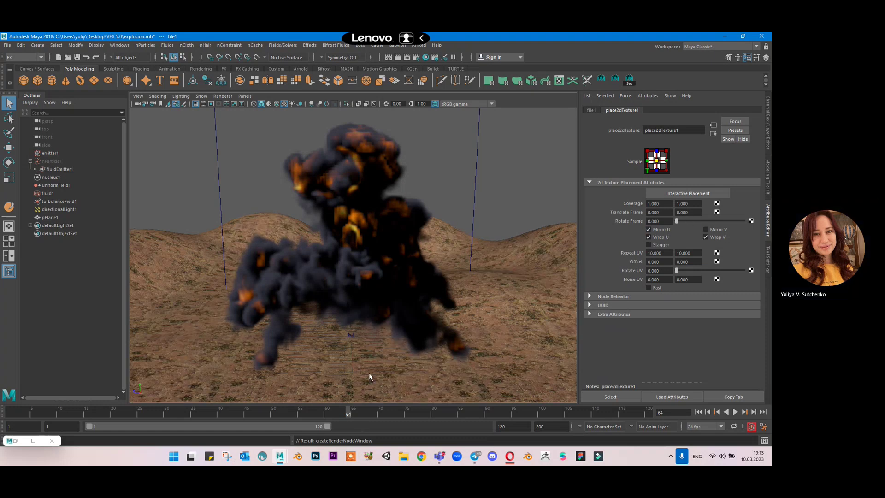
left_click(659, 246)
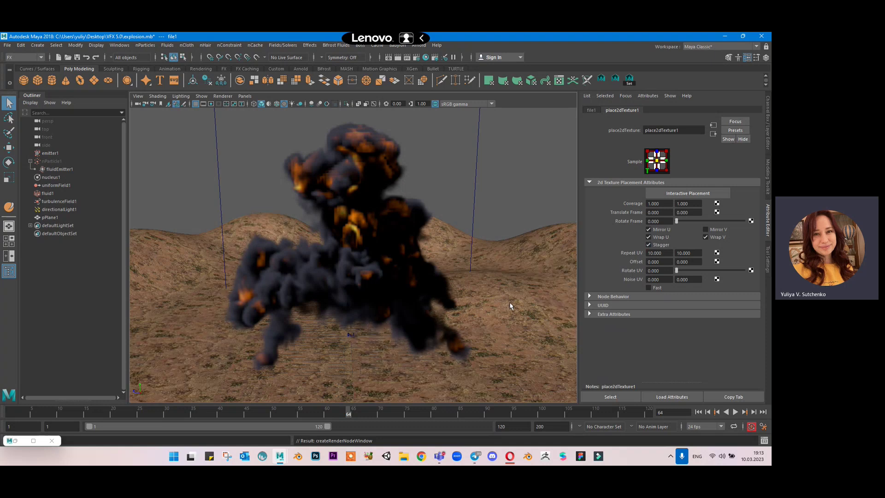
Inspect the tiled ground from other angles in wireframe and textured display, and restore the cameraView1 bookmark.
left_click_drag(493, 267, 476, 297, "alt")
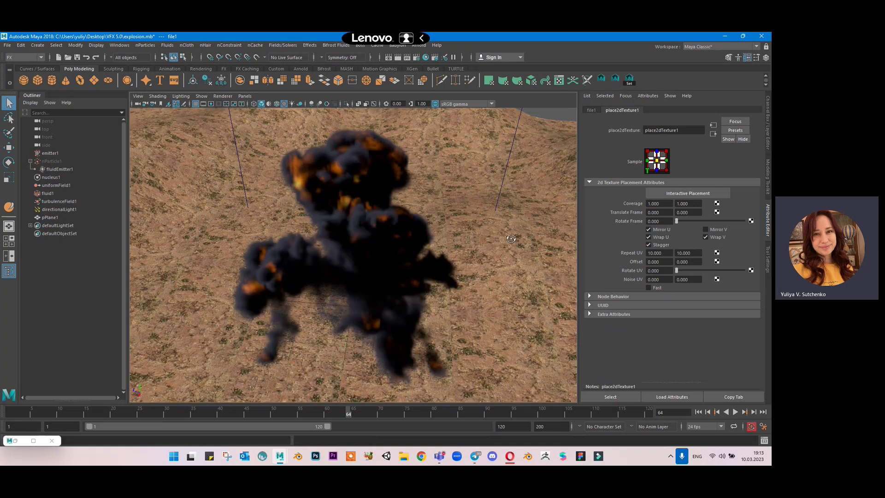
key("4")
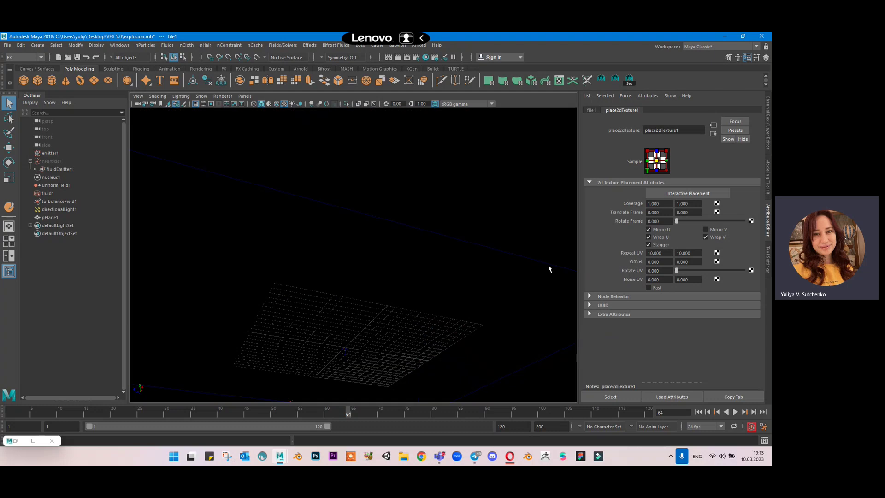
left_click_drag(473, 293, 464, 328, "alt")
key("6")
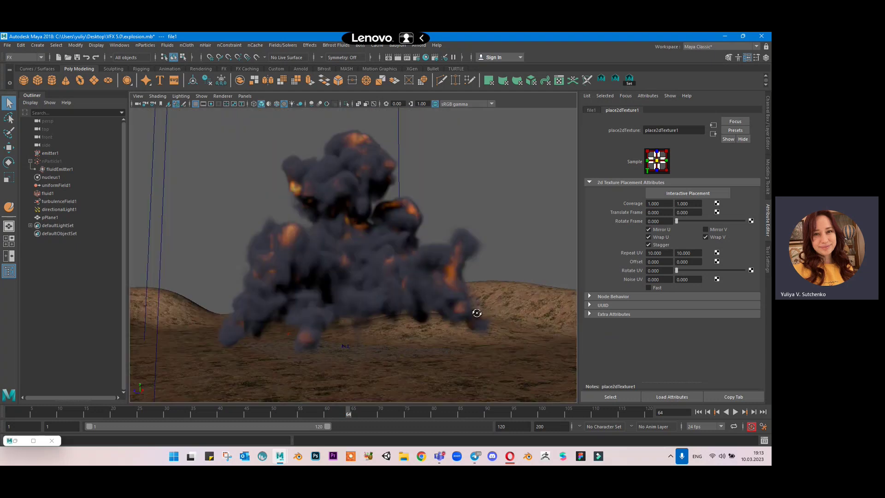
key("4")
key("6")
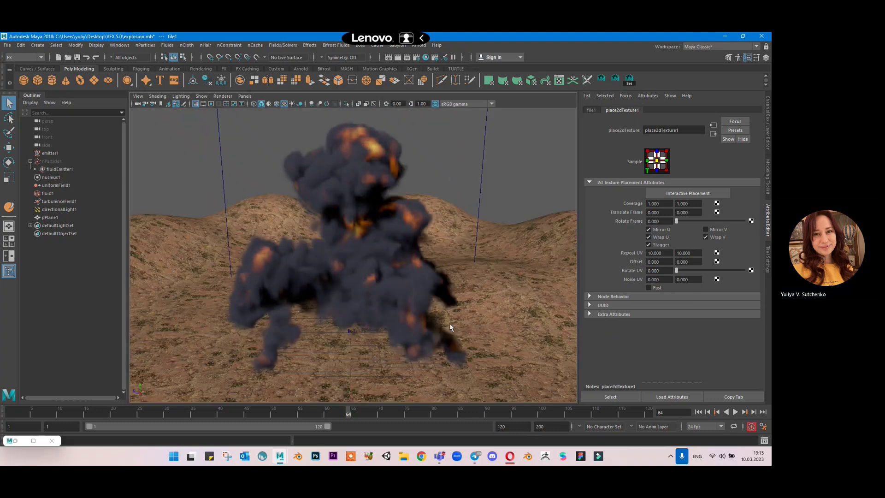
left_click(138, 96)
mouse_move(171, 239)
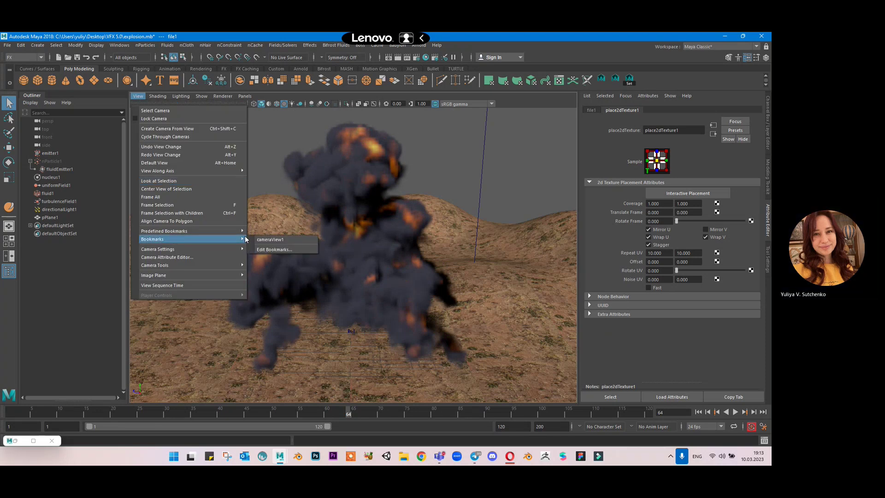
left_click(269, 239)
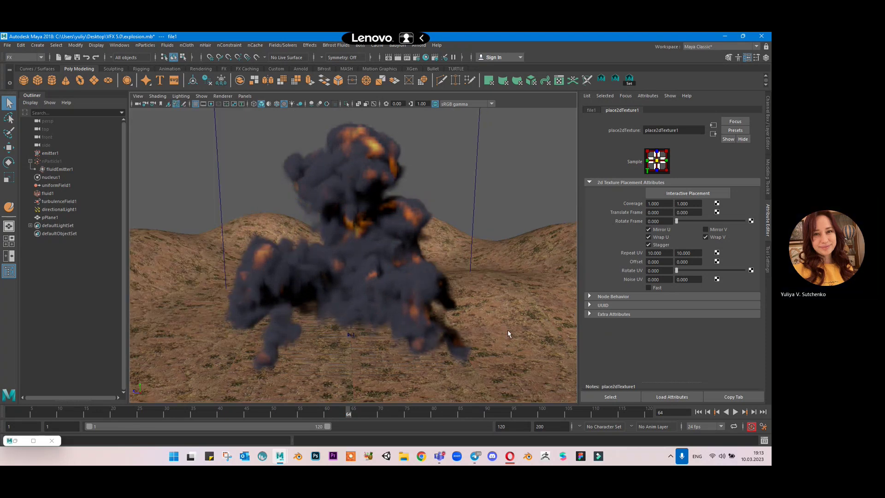
Set the ground texture's Repeat UV to 15 and 15.
left_click(659, 253)
type("1")
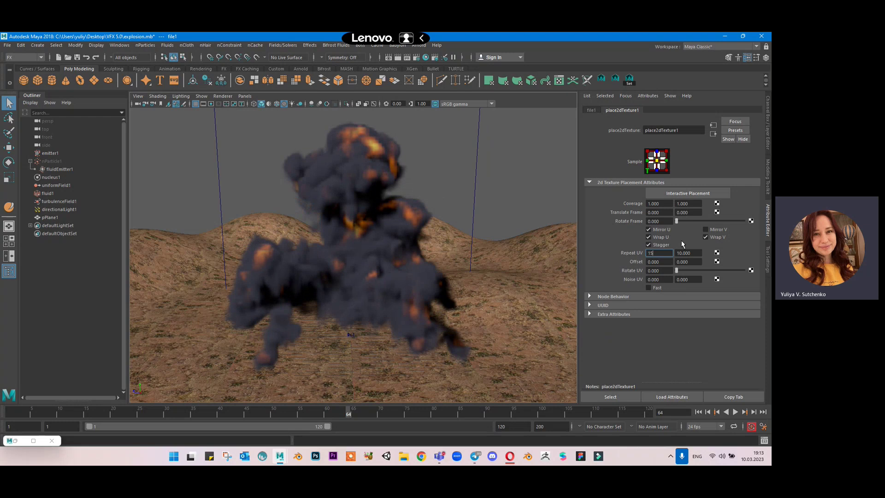
type("5")
key("Tab")
type("1")
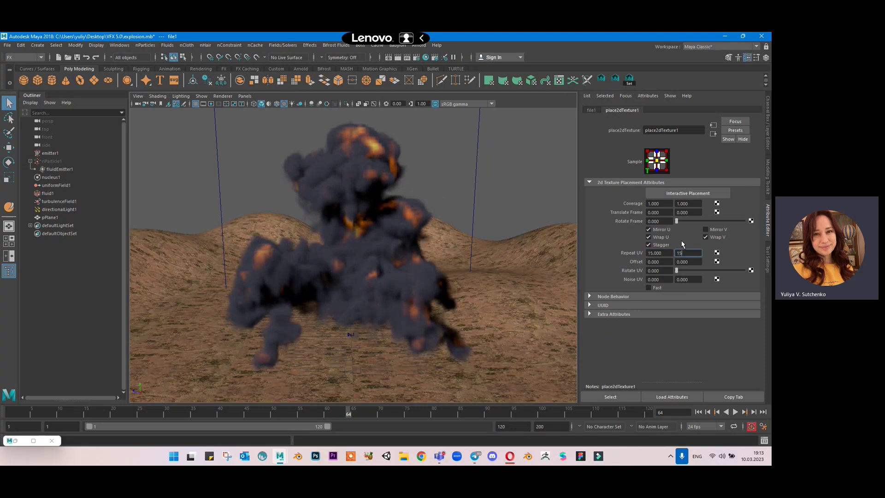
type("5")
key("Return")
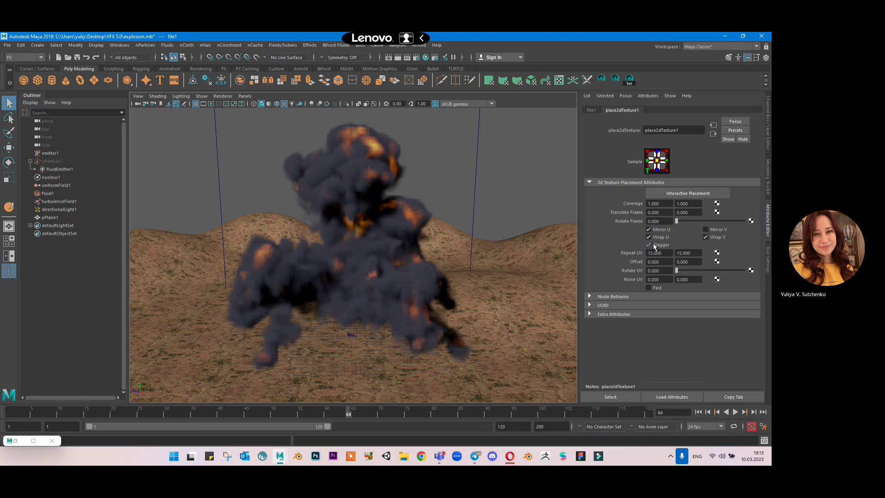
Compare the tiling with Stagger and the mirror options toggled, keep only Stagger and Mirror U enabled, and save the scene.
left_click(655, 246)
left_click(667, 228)
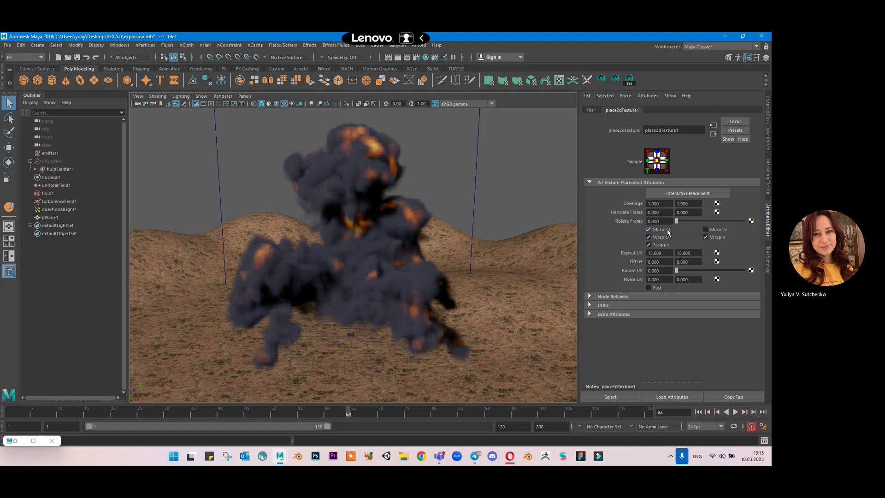
left_click(725, 229)
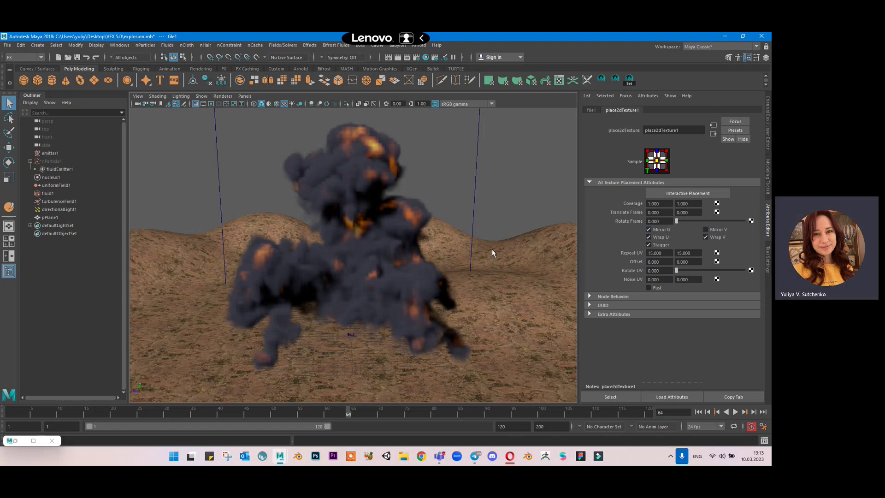
key("ctrl+s")
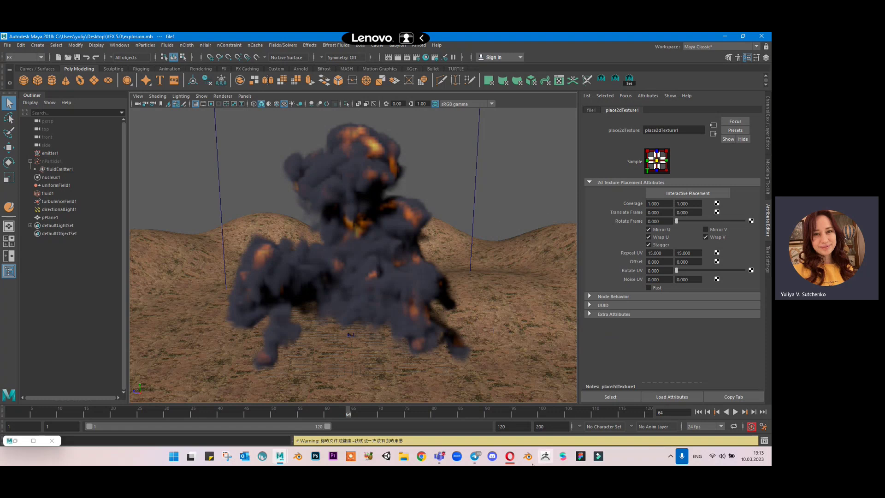
Switch to Opera, close the ground texture tabs, and open polyhaven.com in a new tab.
left_click(509, 456)
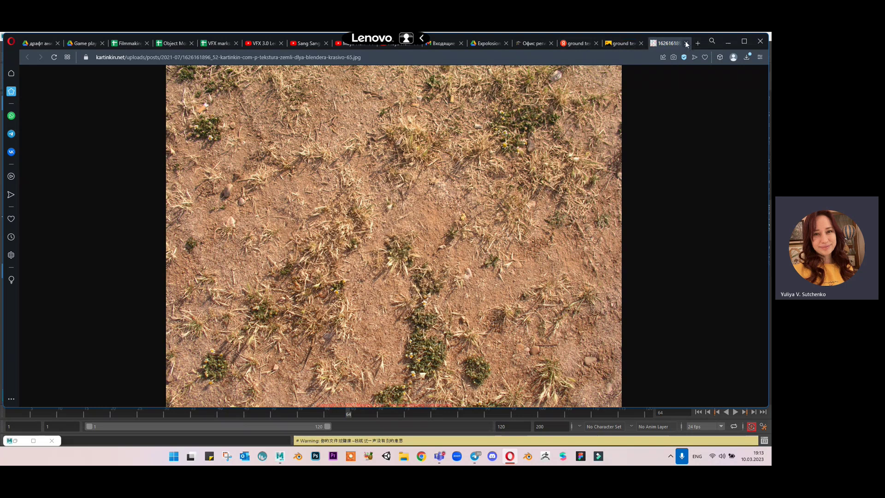
left_click(685, 44)
left_click(686, 43)
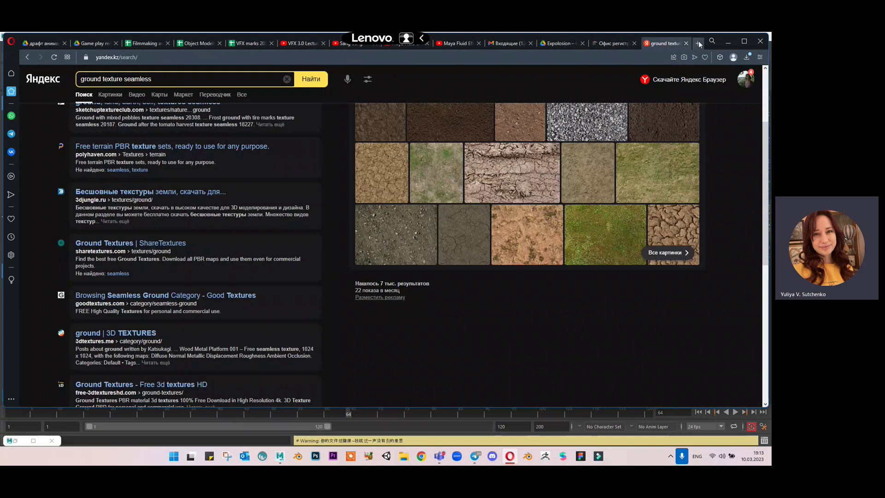
left_click(698, 42)
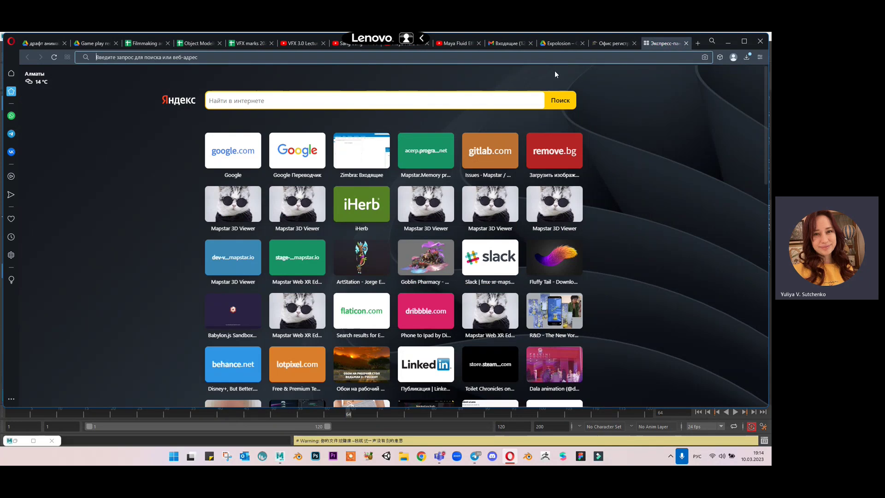
key("alt+shift")
type("pol")
key("Return")
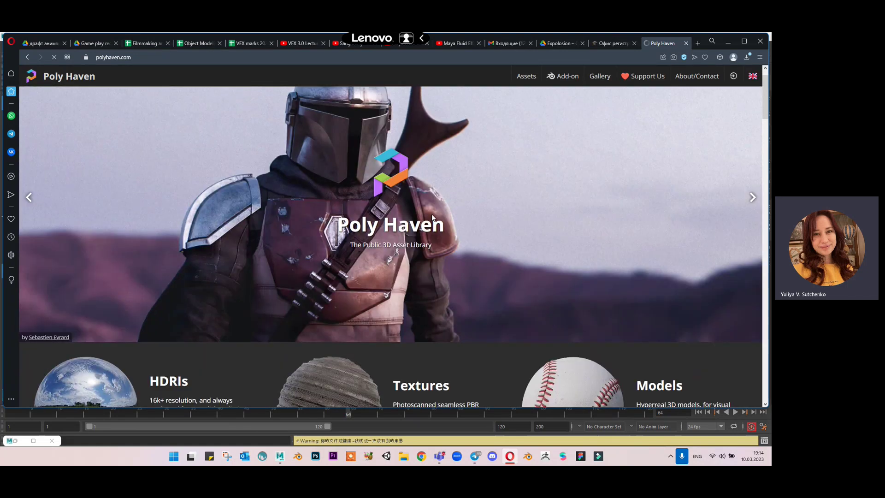
Copy the polyhaven.com address, post it in the VFX 2023 group chat in Telegram, and return to Opera.
scroll(431, 213, "down", 6)
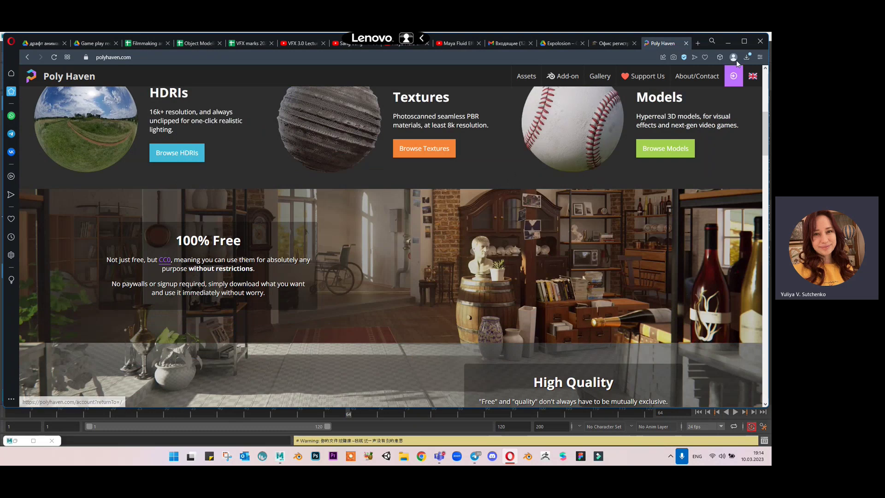
left_click(744, 41)
left_click(408, 54)
key("ctrl+c")
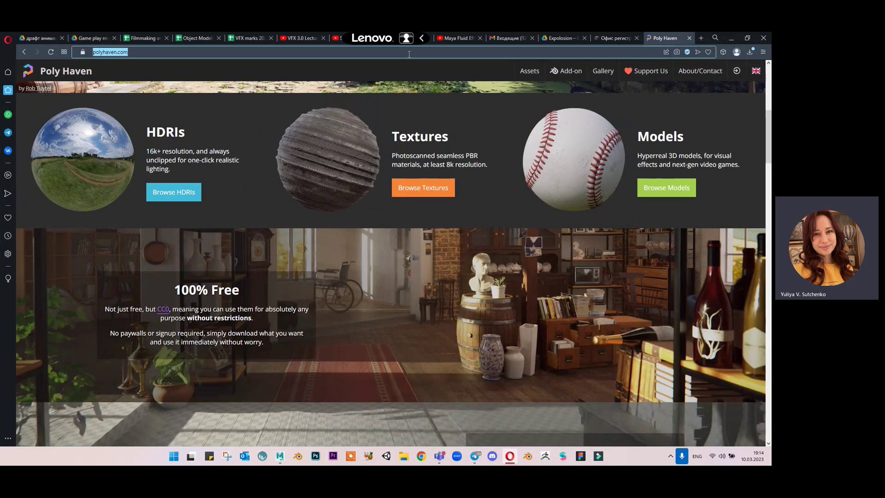
left_click(473, 454)
key("ctrl+v")
key("Return")
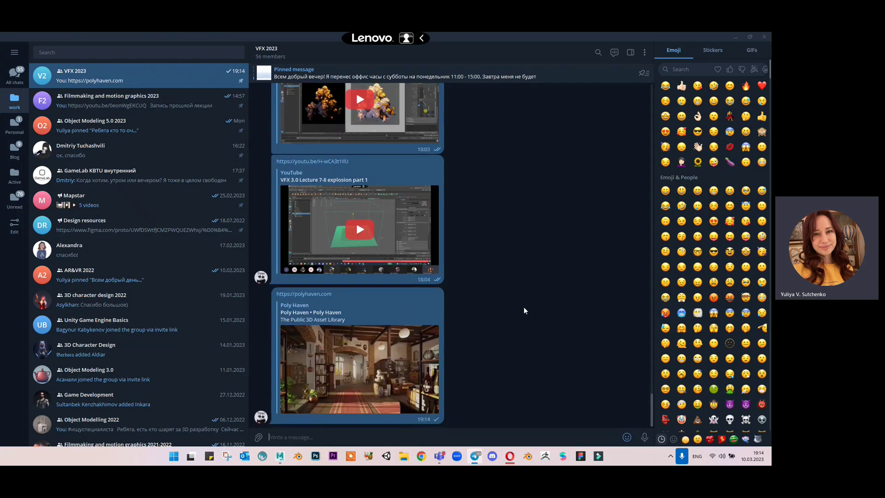
left_click(735, 37)
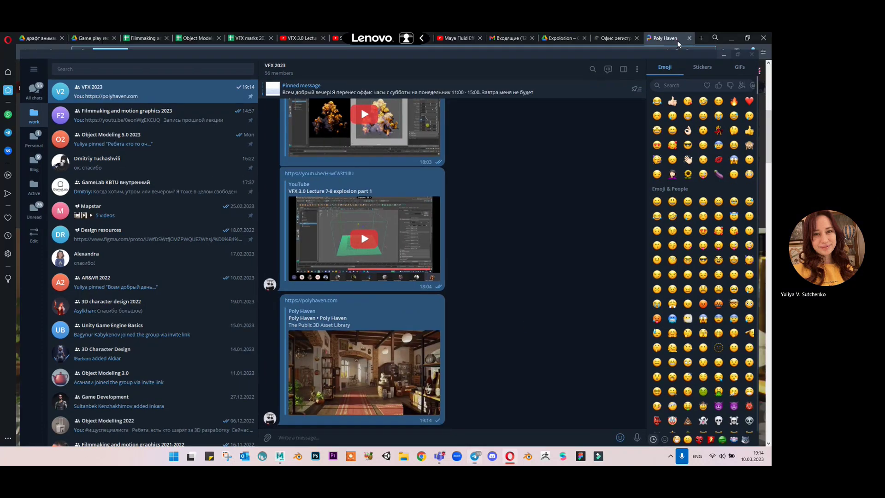
Open Poly Haven's HDRIs section and look through the environments for one suited to the explosion scene.
left_click(85, 139)
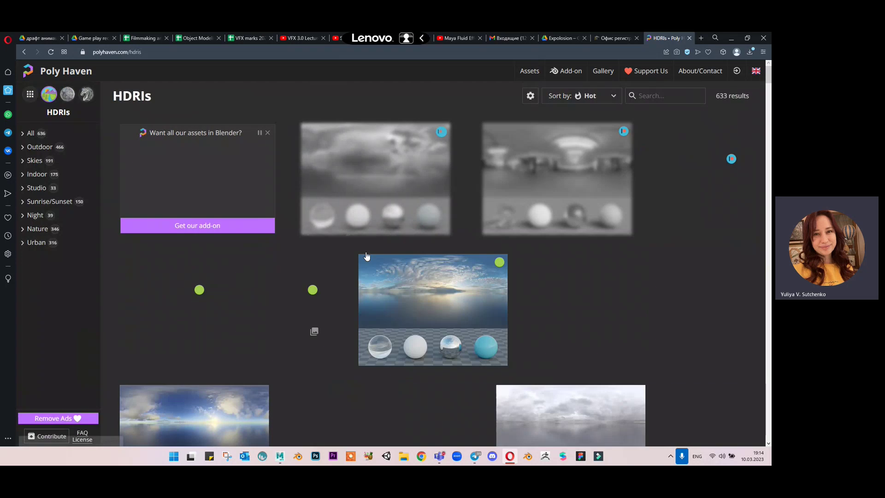
scroll(323, 181, "down", 2)
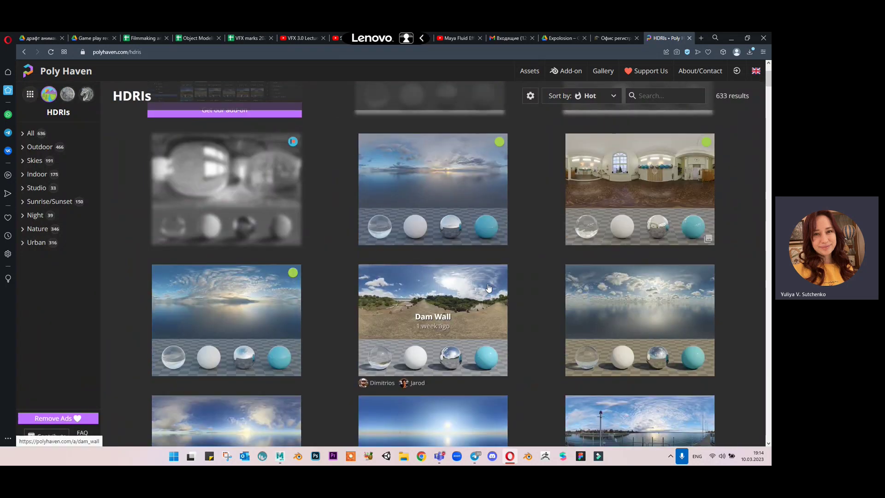
scroll(488, 287, "down", 5)
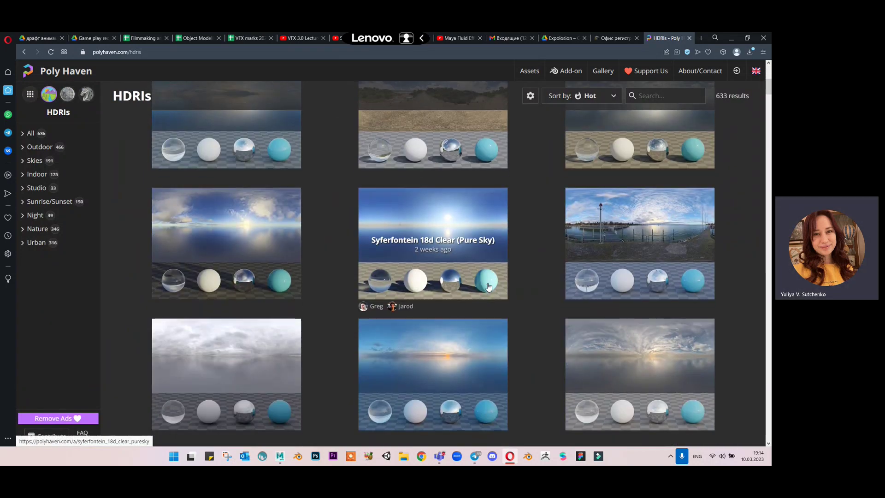
scroll(488, 286, "down", 15)
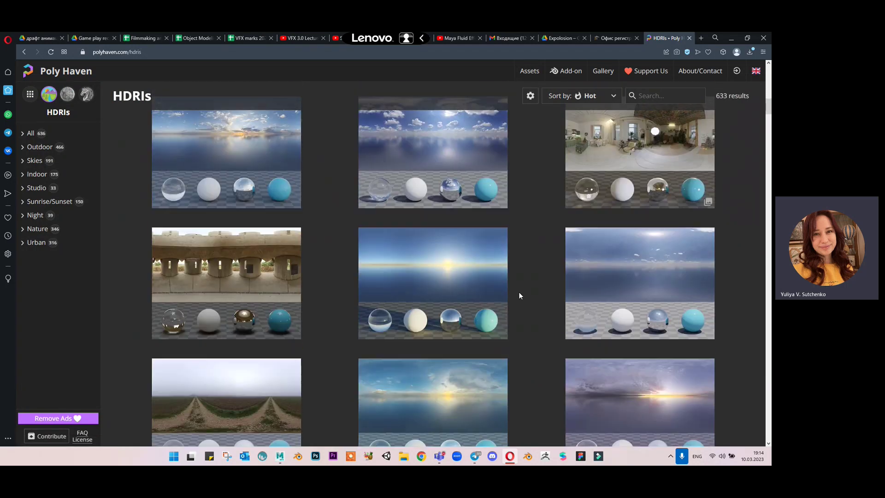
scroll(520, 296, "down", 15)
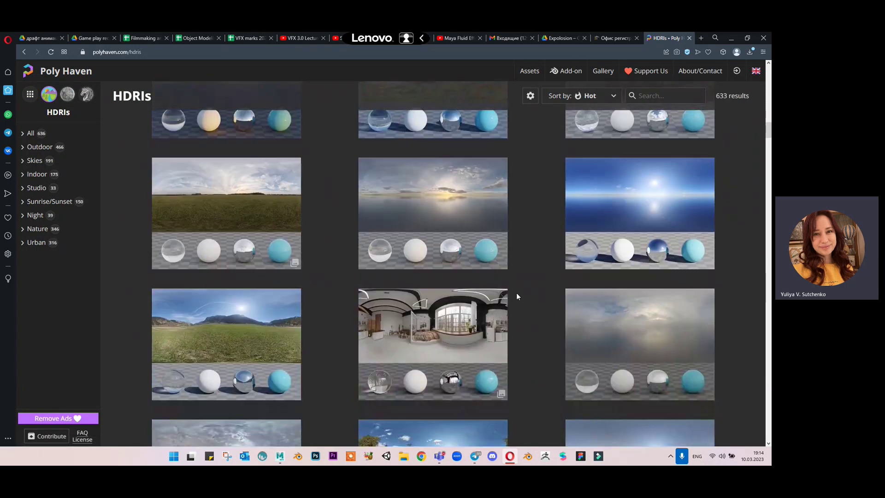
scroll(516, 295, "down", 12)
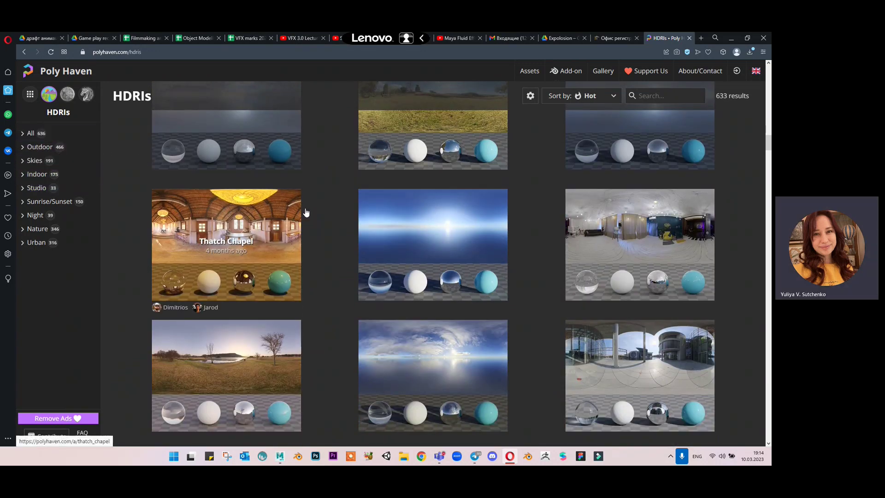
scroll(439, 225, "down", 5)
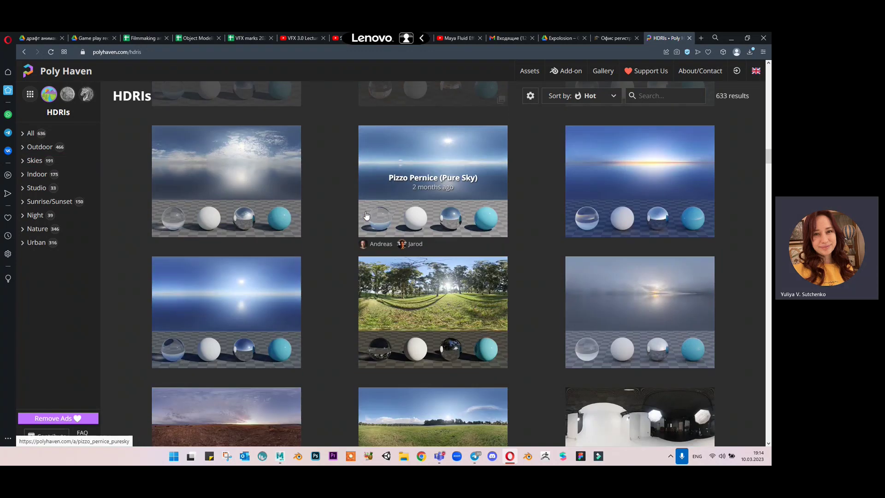
Narrow the HDRIs to the Outdoor category and open the Fouriesburg Mountain Midday environment.
key("alt+Left")
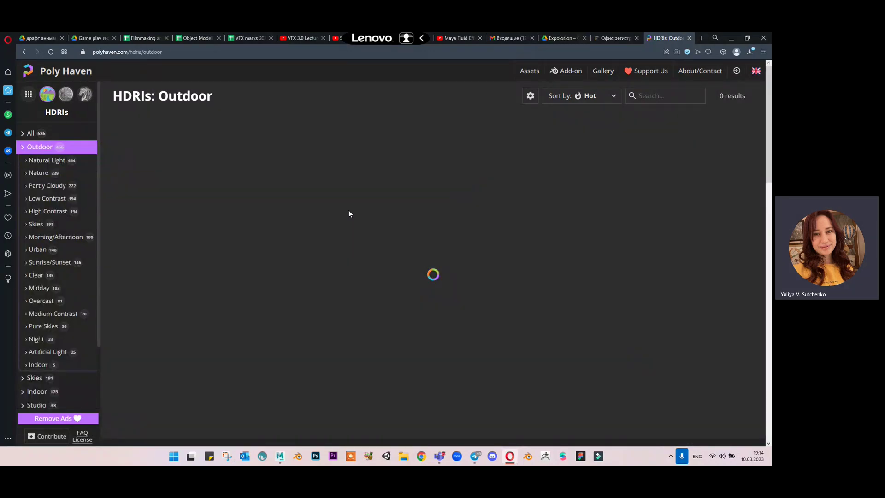
scroll(333, 231, "down", 10)
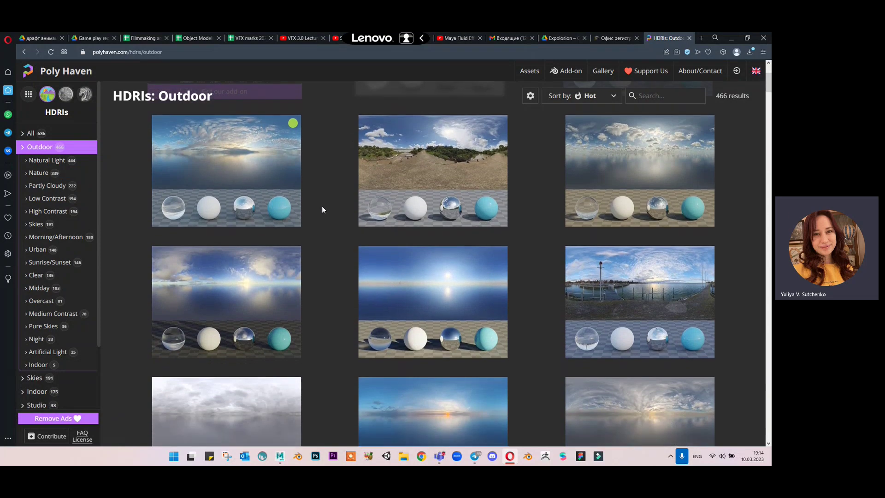
scroll(321, 205, "down", 10)
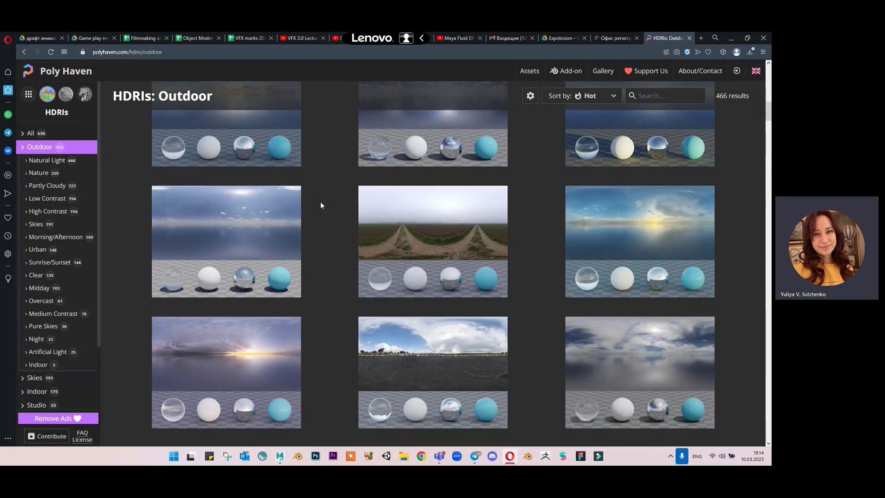
scroll(320, 205, "down", 10)
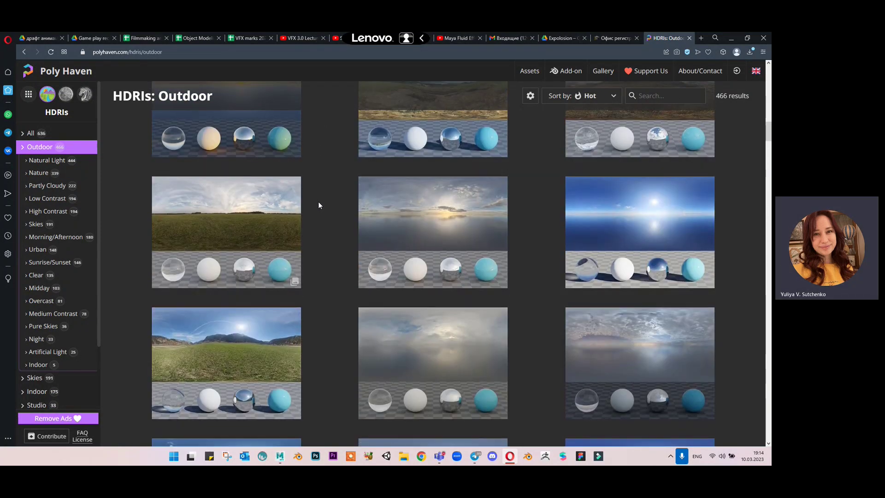
scroll(317, 205, "down", 10)
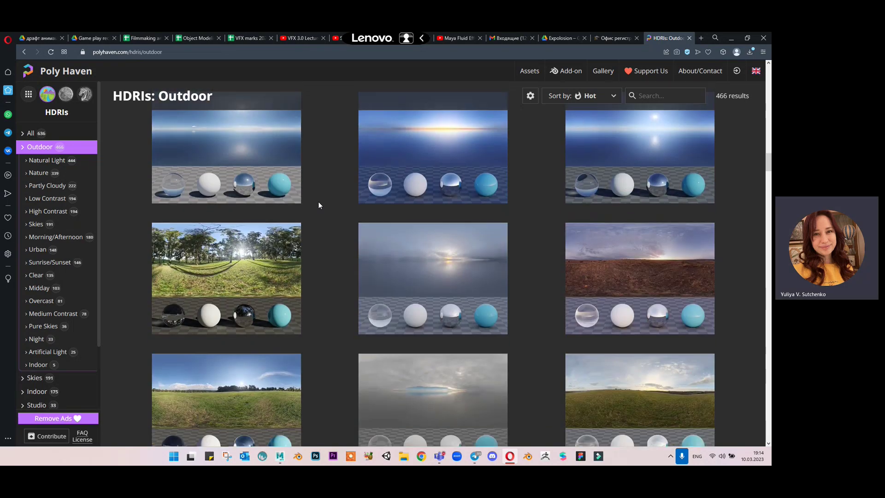
scroll(318, 203, "down", 3)
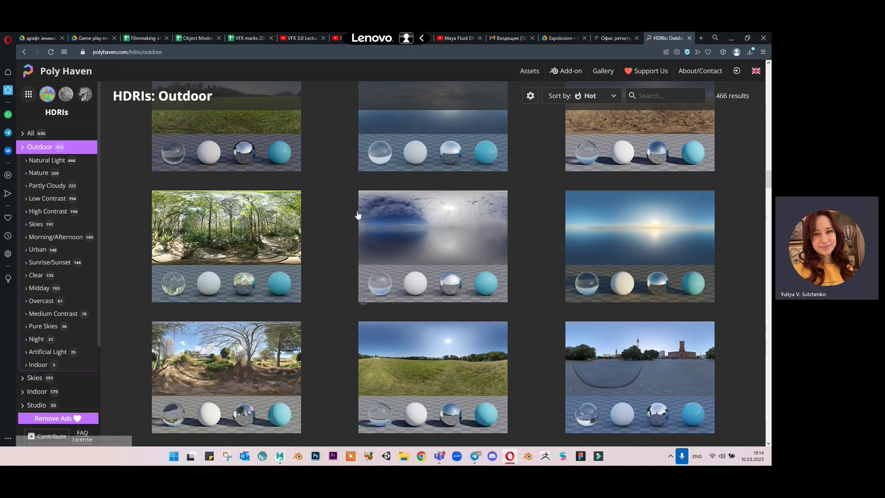
scroll(376, 215, "up", 4)
scroll(461, 323, "down", 6)
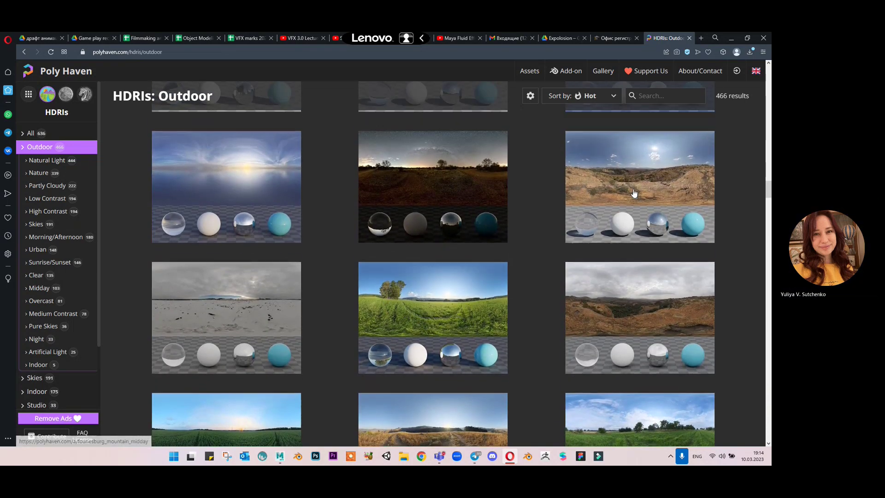
left_click(639, 158)
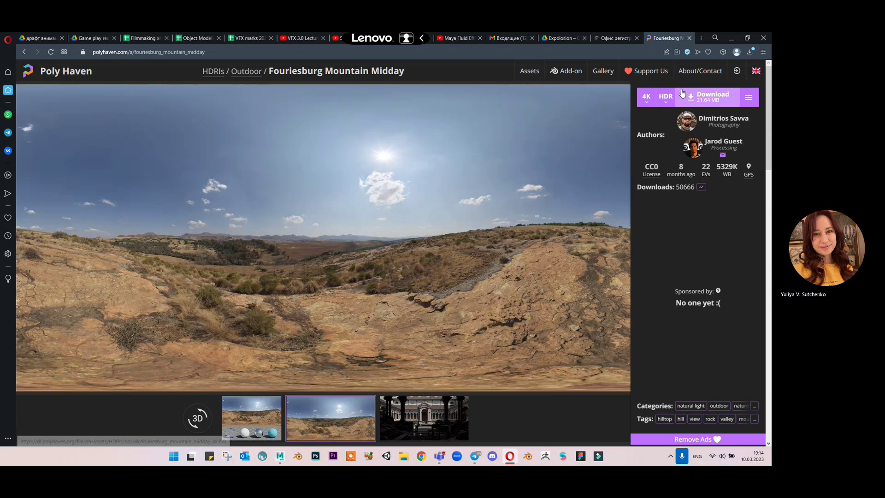
Check the available formats and resolutions, and download the Fouriesburg Mountain Midday environment as a 4K HDR file.
left_click(665, 97)
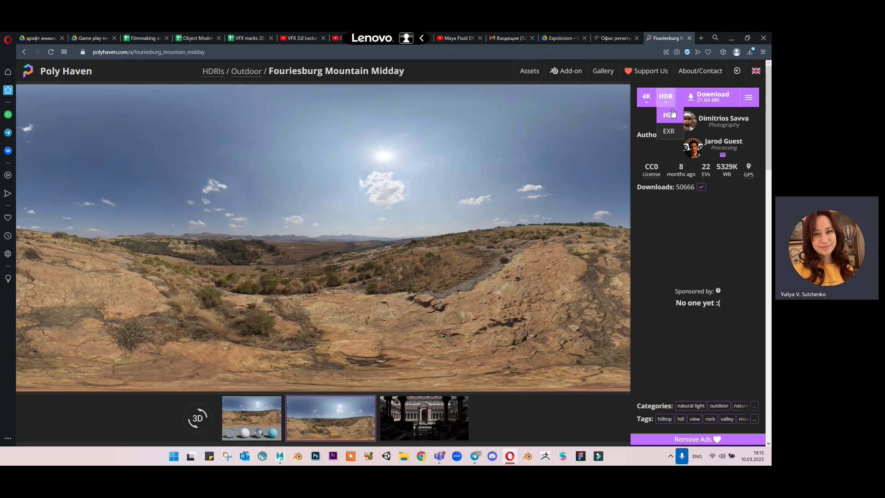
left_click(647, 97)
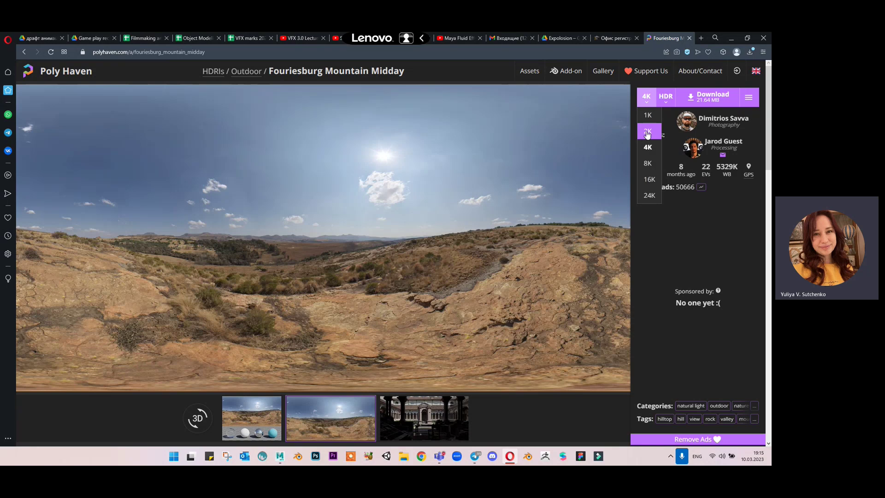
left_click(671, 97)
left_click(710, 96)
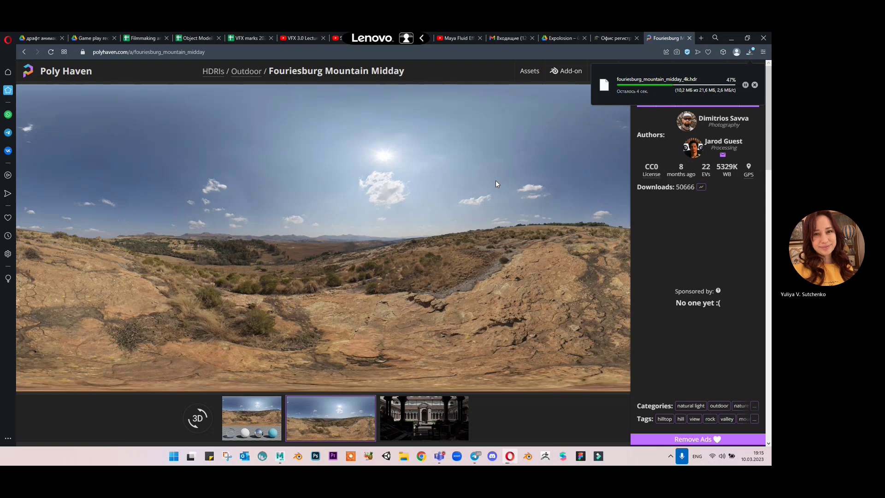
Return to Maya and add an Arnold SkyDome light to the explosion scene.
left_click(734, 42)
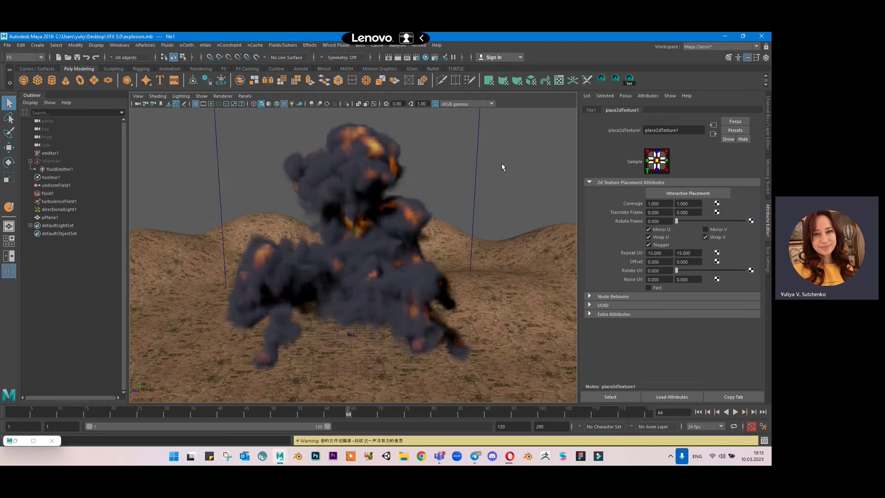
left_click(300, 68)
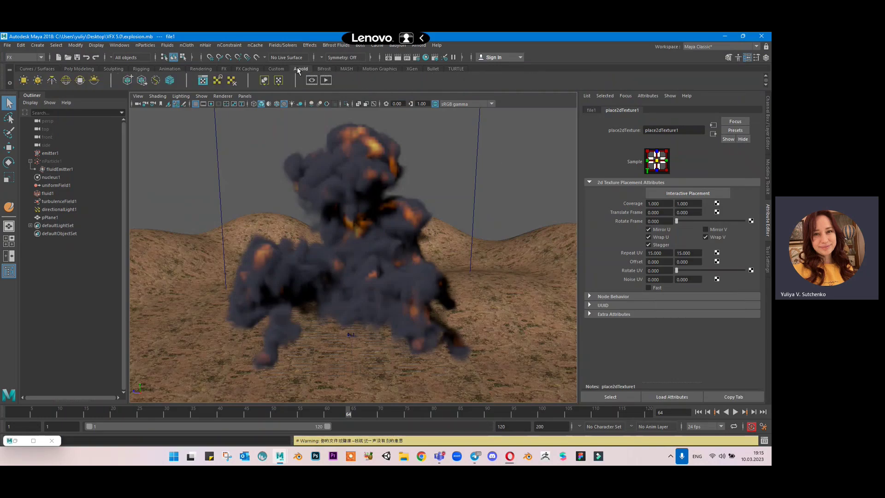
left_click(66, 80)
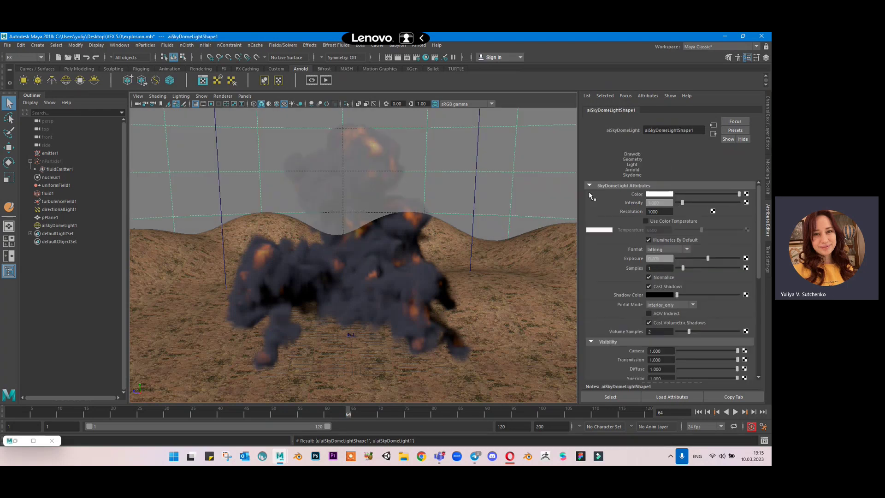
Select the skydome light with the Scale tool active and examine the dome around the ground from several angles.
left_click(59, 225)
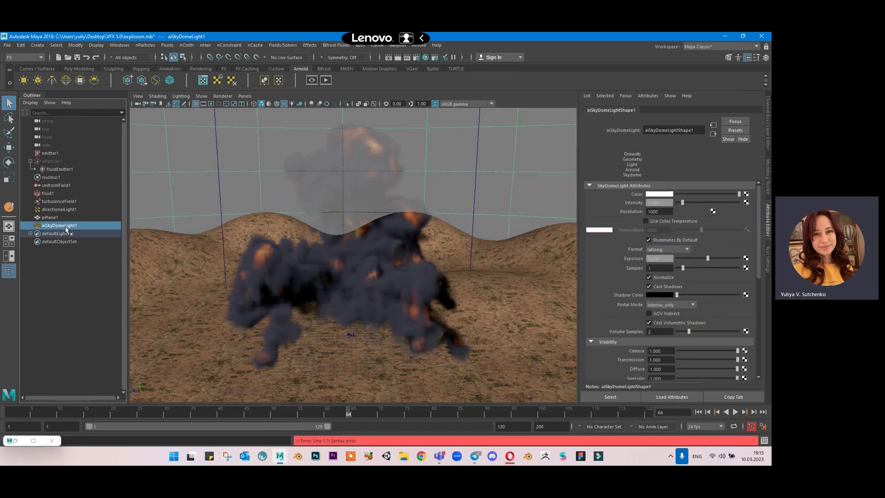
key("r")
scroll(430, 303, "down", 3)
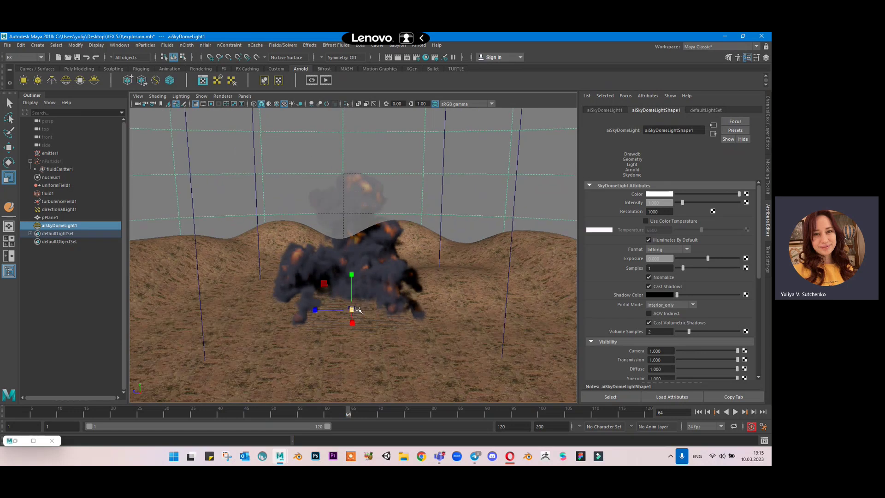
left_click_drag(554, 329, 481, 246, "alt")
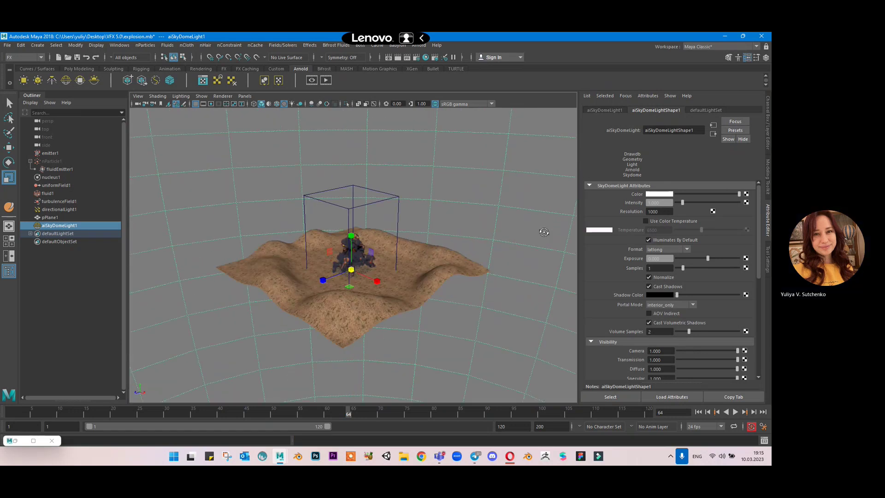
left_click_drag(422, 267, 397, 311, "alt")
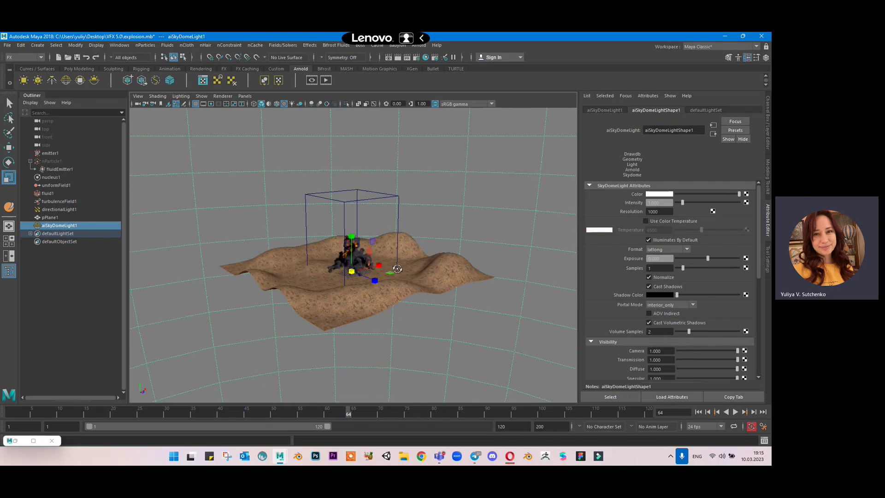
left_click_drag(309, 281, 412, 265, "alt")
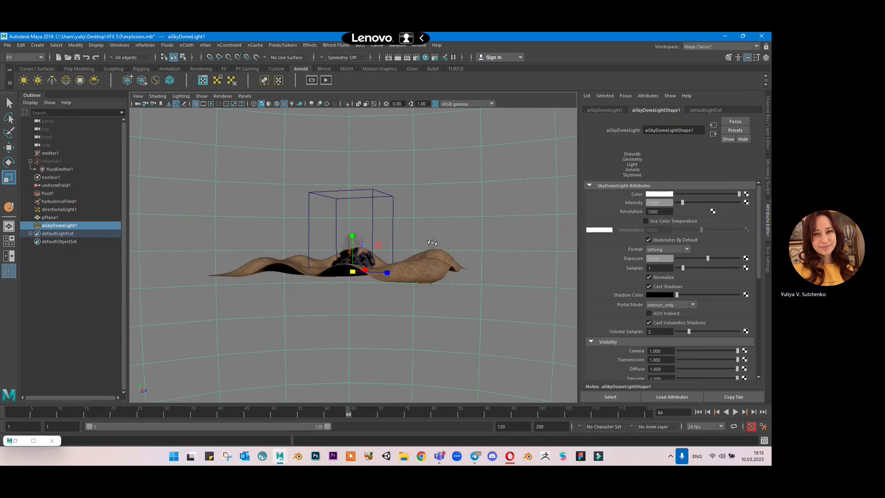
scroll(434, 244, "up", 5)
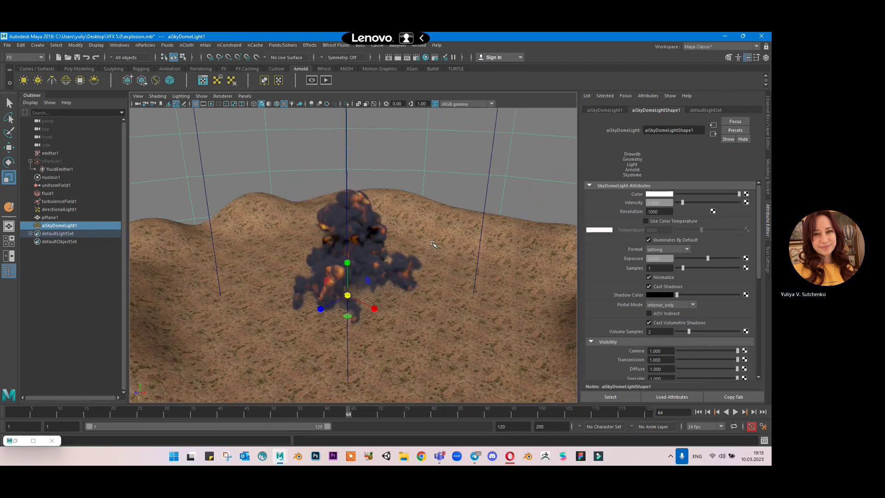
Connect a File texture to the skydome light's Color and show the file node's attributes.
left_click(747, 195)
left_click(647, 109)
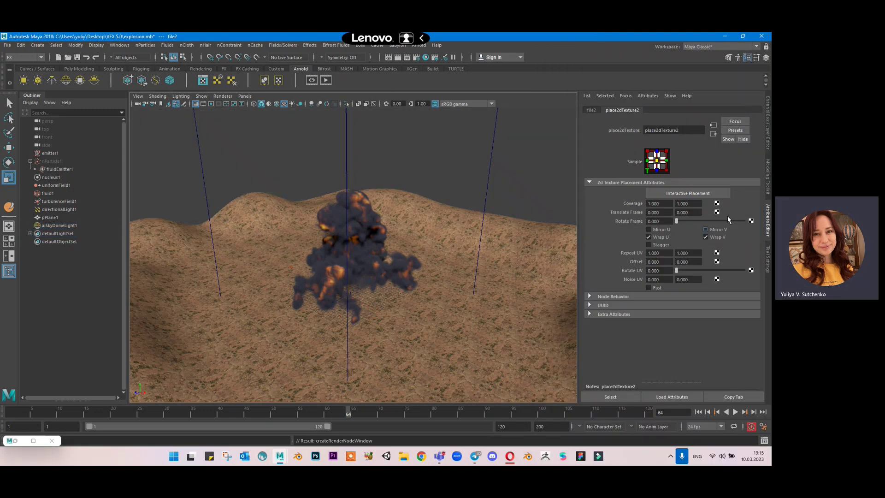
left_click(594, 109)
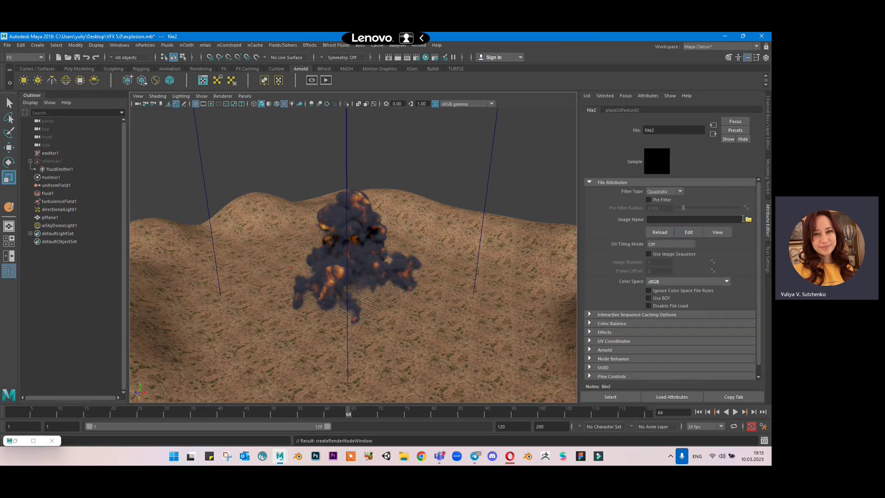
Load fouriesburg_mountain_midday_4k.hdr from the Downloads folder as the skydome's image and view the environment behind the explosion.
left_click(748, 219)
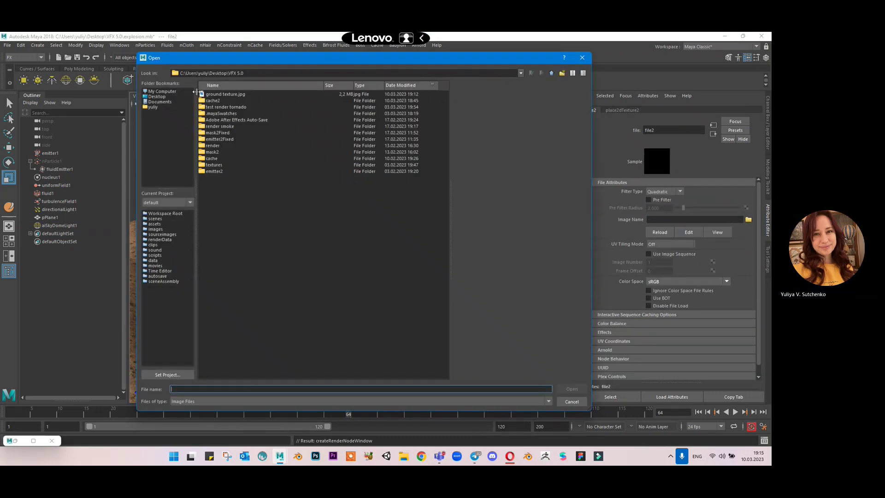
left_click(156, 108)
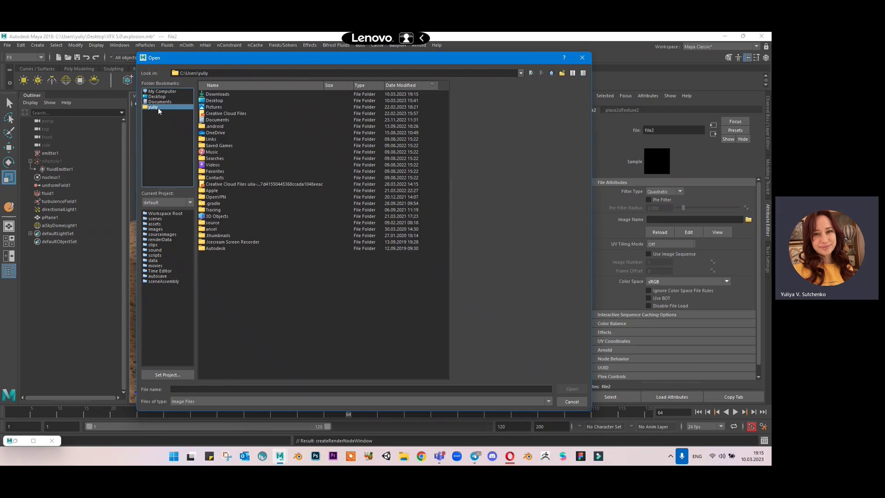
double_click(216, 94)
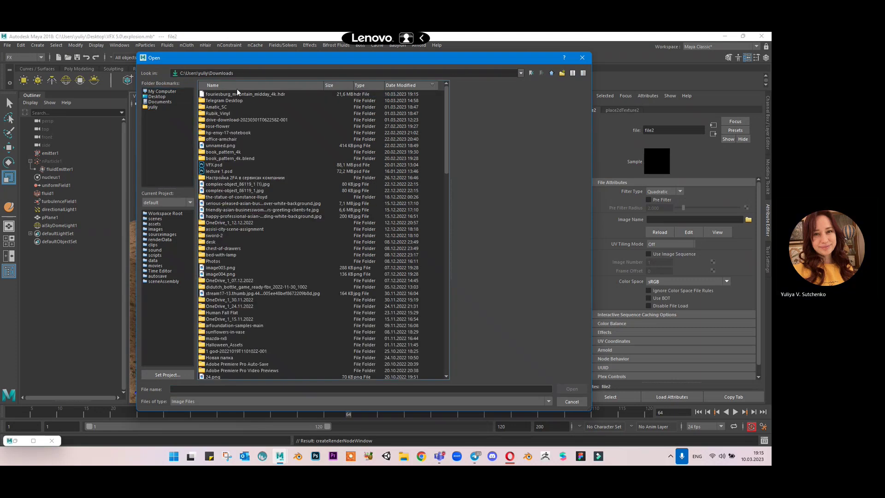
left_click(268, 95)
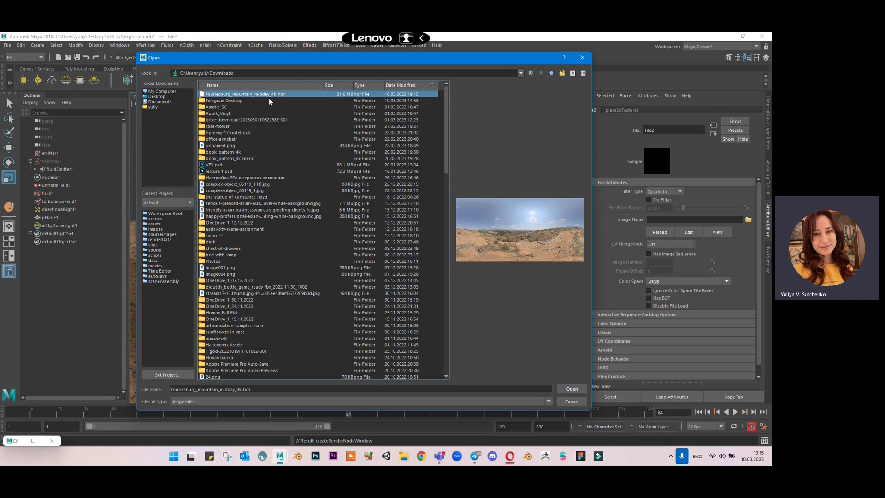
left_click(570, 389)
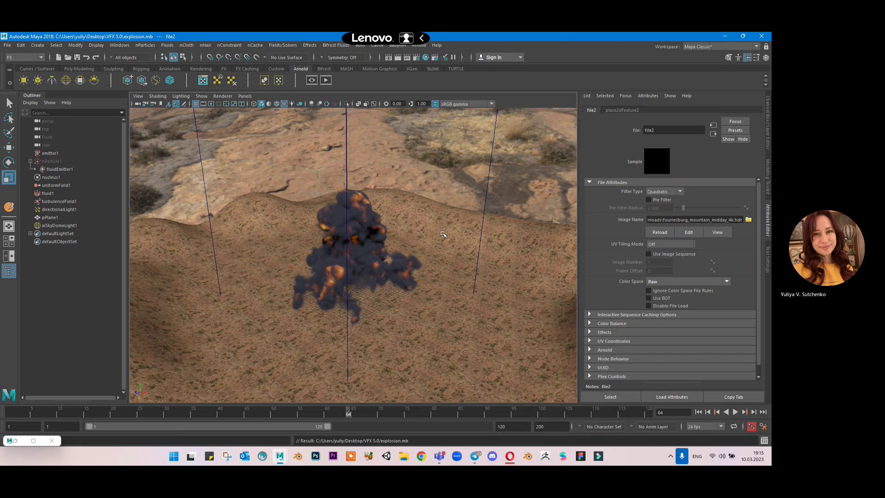
left_click_drag(436, 210, 399, 197, "alt")
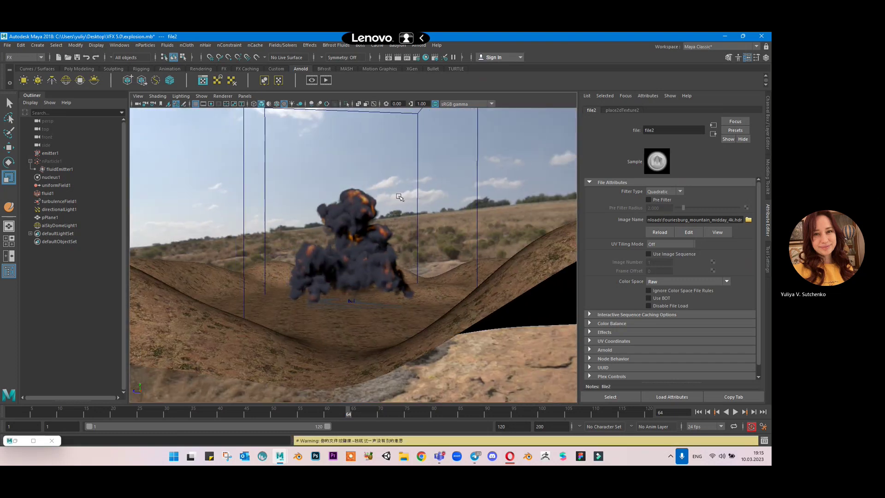
Restore the saved cameraView1 bookmark in the perspective view to frame the explosion.
left_click_drag(456, 195, 395, 205, "alt")
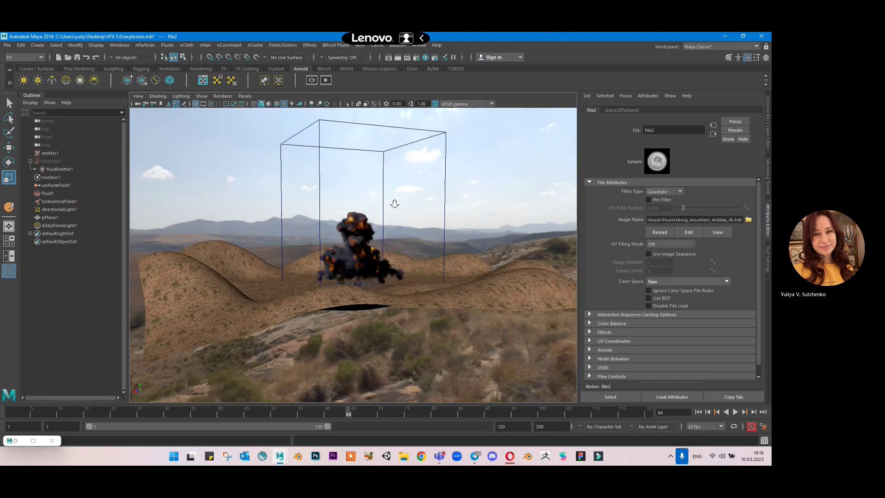
scroll(395, 205, "up", 2)
scroll(395, 204, "up", 2)
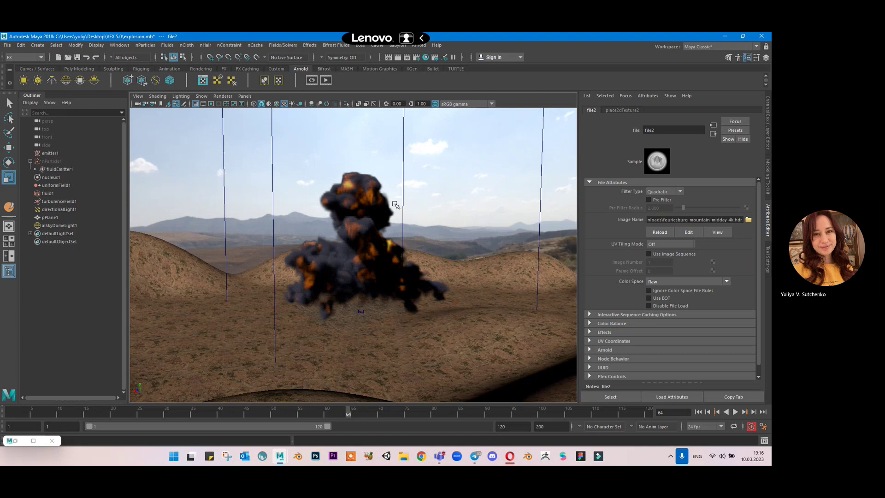
left_click(157, 97)
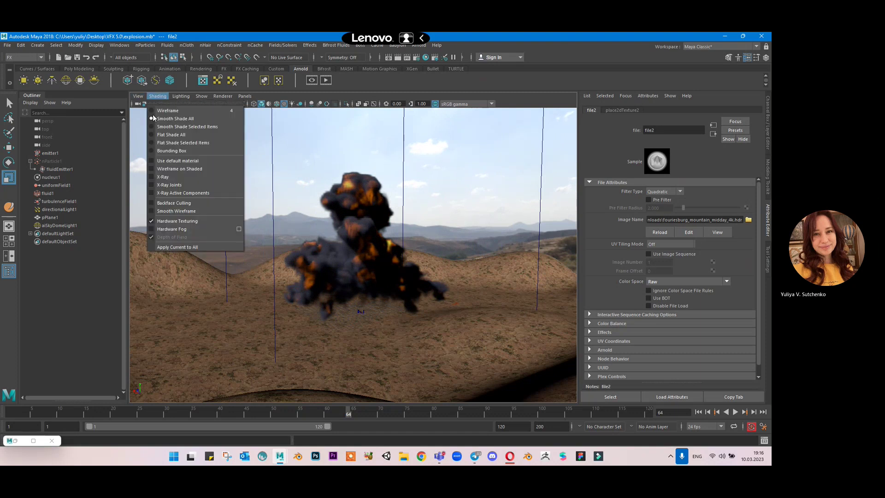
mouse_move(201, 240)
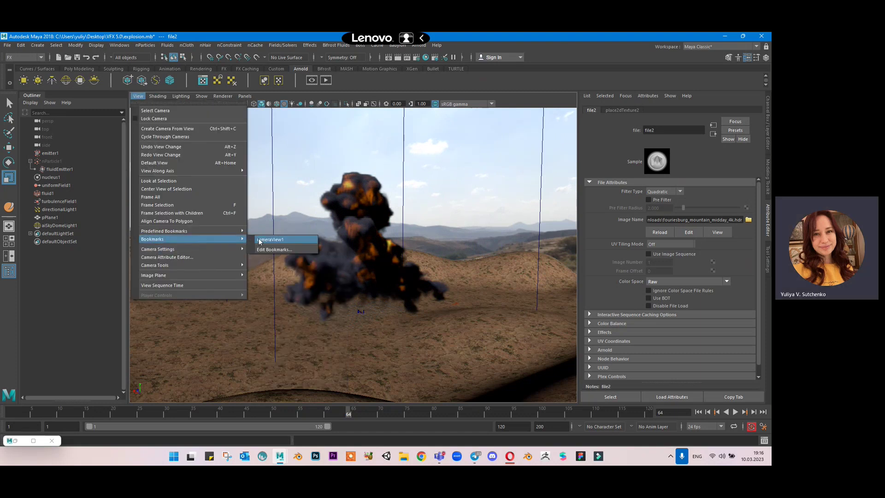
left_click(261, 242)
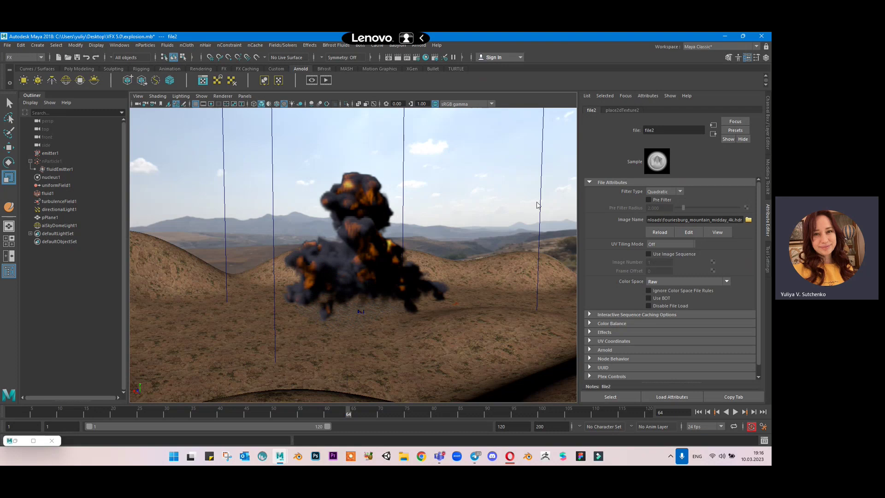
left_click_drag(537, 205, 517, 189, "alt")
Select the skydome light and rotate it to about -89 degrees in Y.
left_click(264, 193)
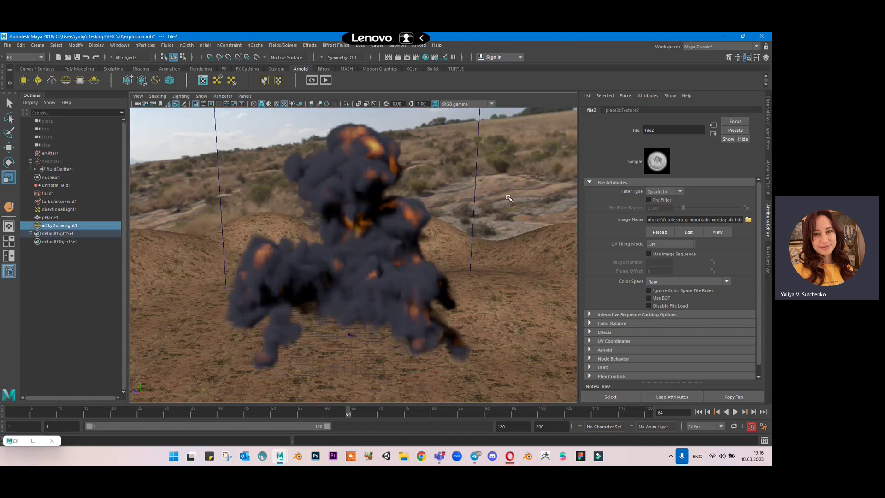
left_click(768, 140)
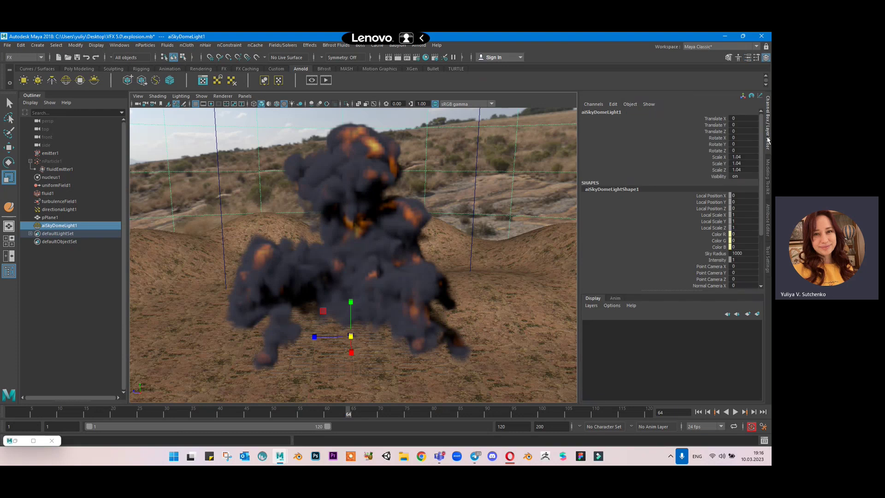
left_click(715, 144)
left_click_drag(377, 348, 324, 354)
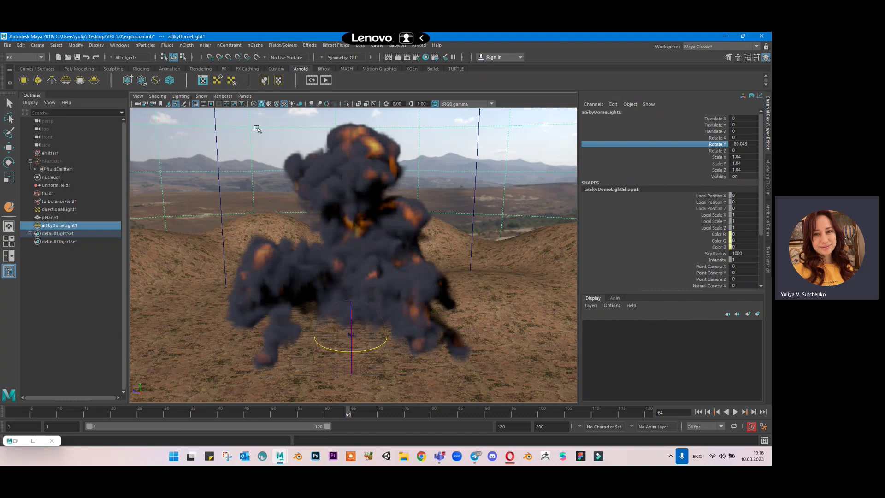
Save the scene and hide the directional light.
key("ctrl+s")
key("q")
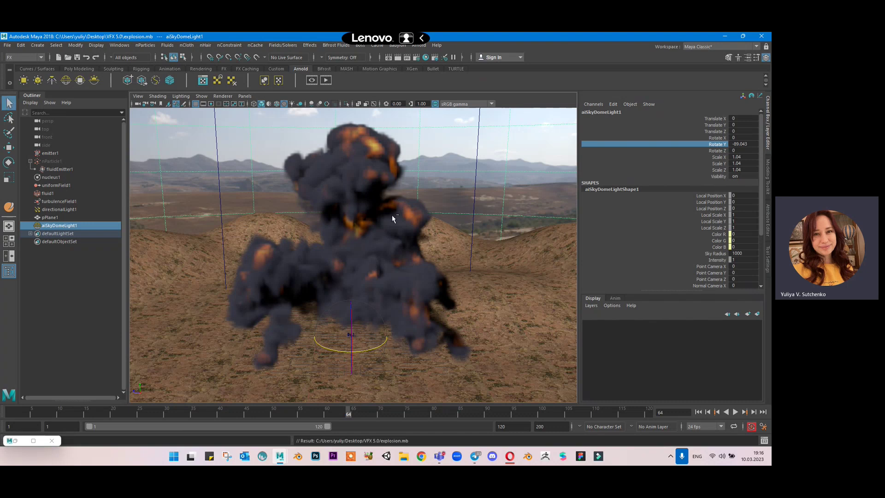
left_click(60, 209)
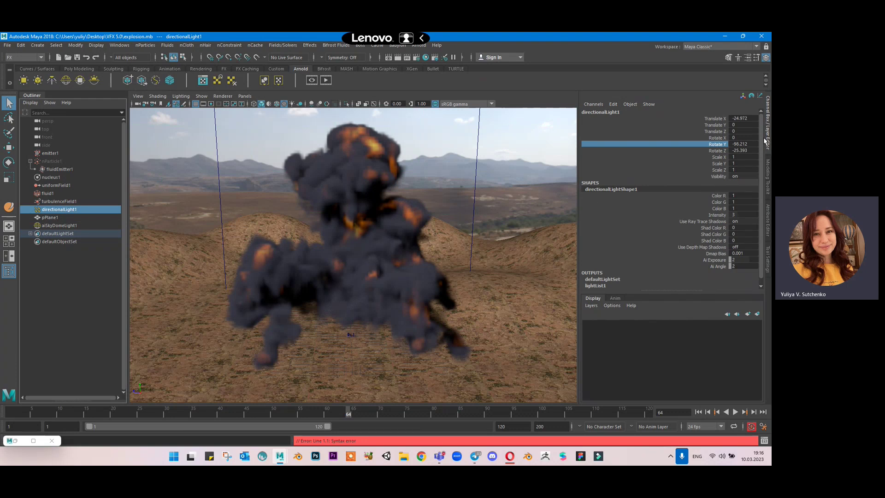
left_click(451, 266)
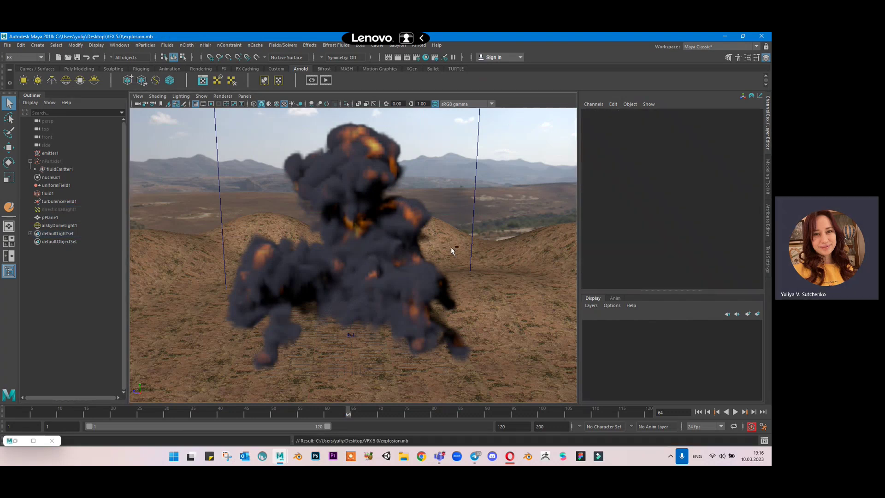
Render the scene in Arnold RenderView and fit the whole image in its window.
left_click(424, 46)
left_click(433, 68)
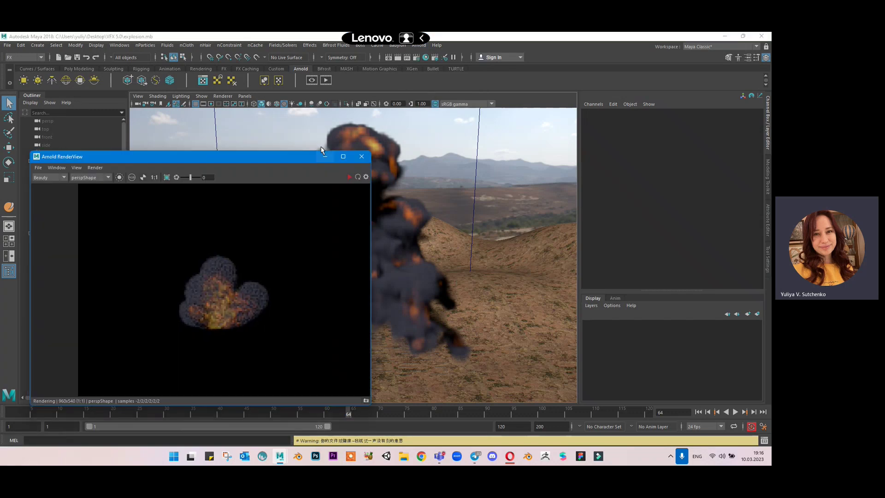
left_click(349, 178)
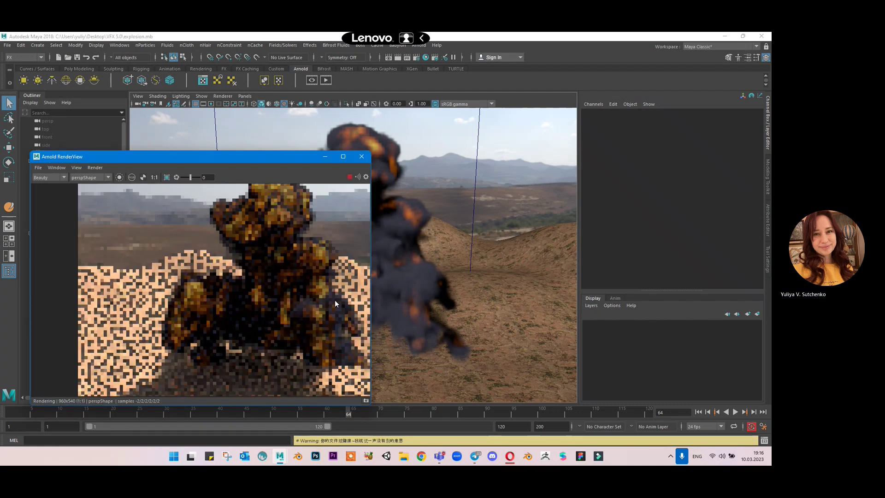
scroll(264, 302, "down", 3)
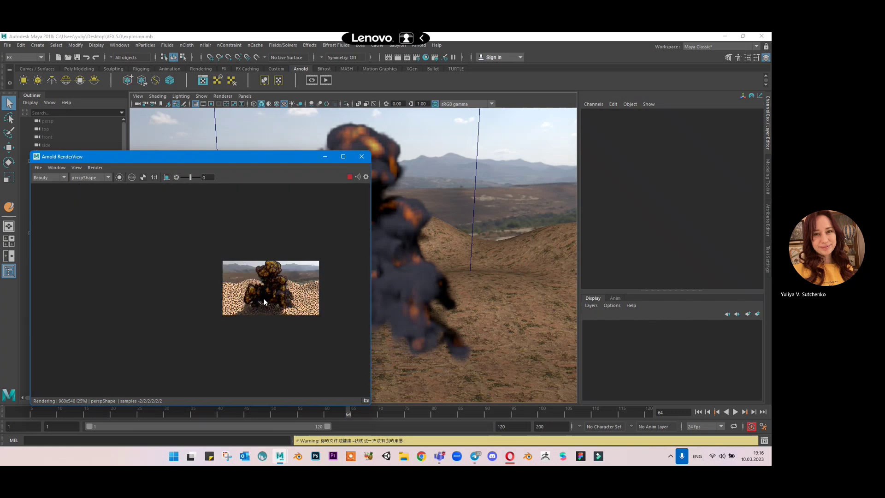
middle_click_drag(263, 302, 197, 295)
scroll(197, 295, "up", 2)
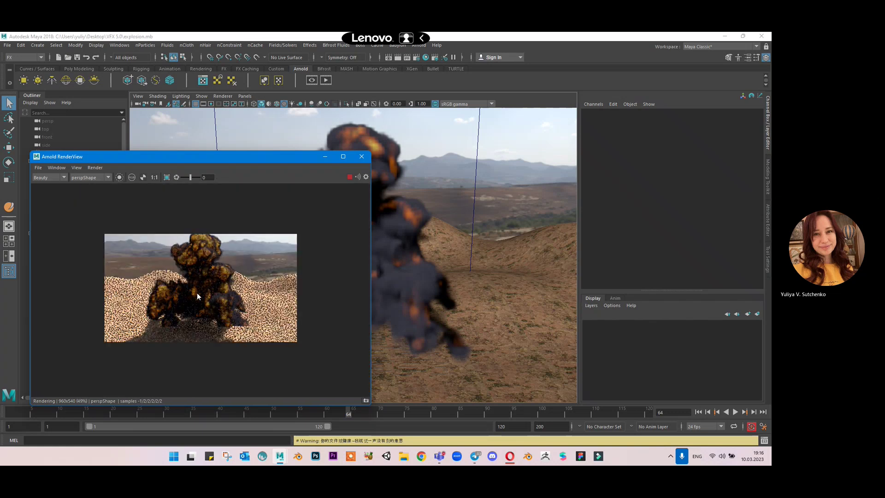
scroll(198, 294, "up", 1)
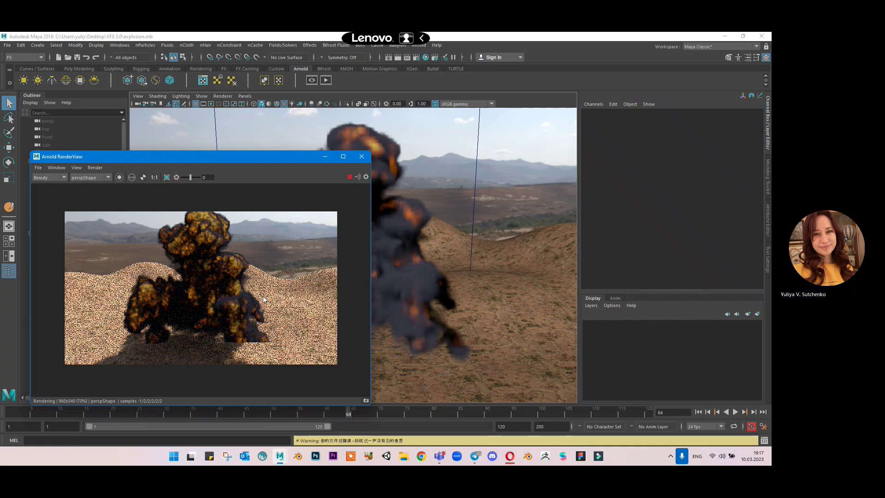
Rotate the skydome light to about -272 degrees in Y, previewing the new lighting in the render, and stop the render.
left_click(469, 183)
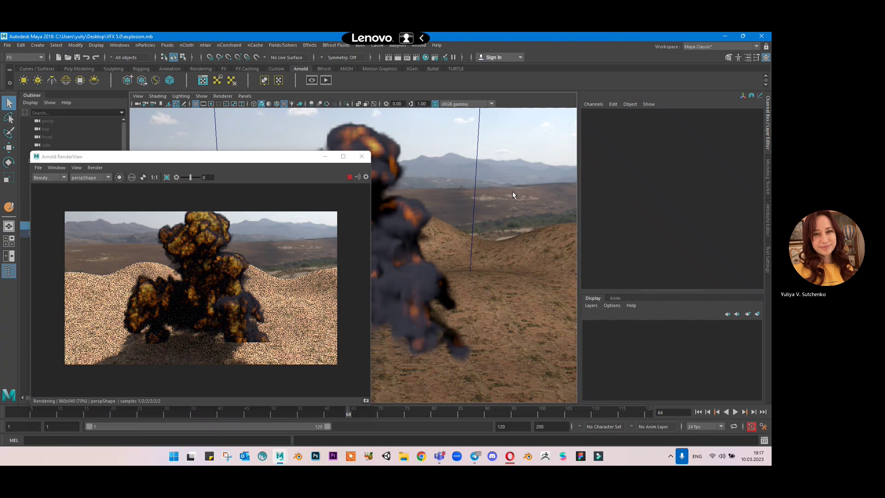
left_click(348, 177)
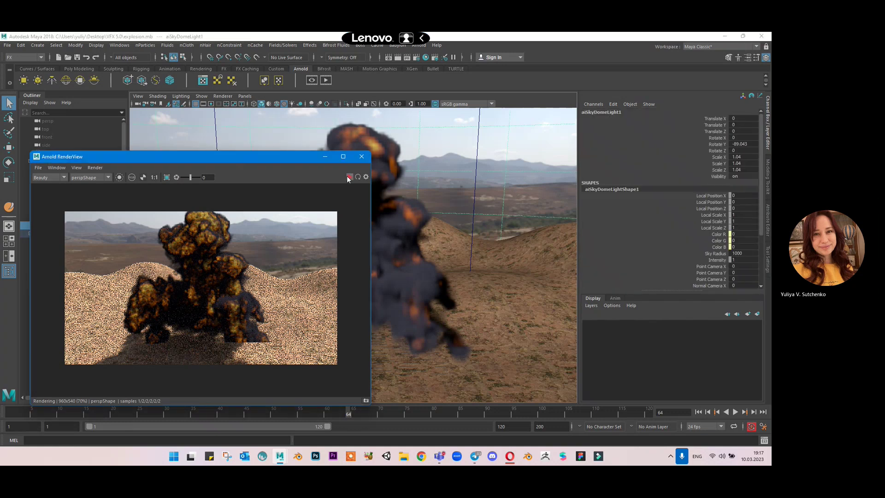
left_click(716, 144)
middle_click_drag(716, 144, 335, 237)
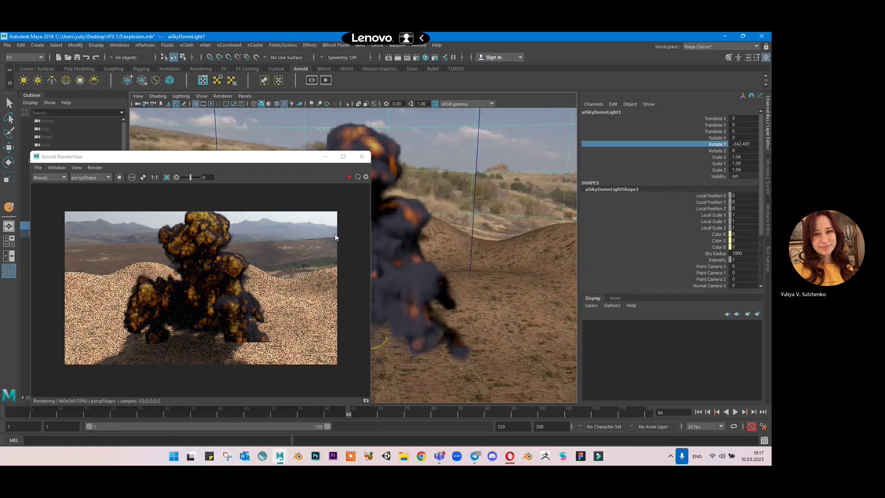
left_click(353, 177)
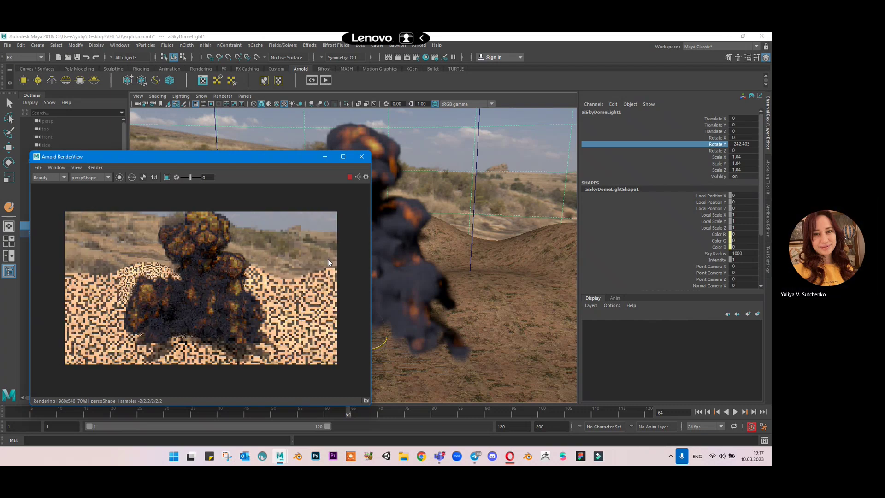
left_click(369, 345)
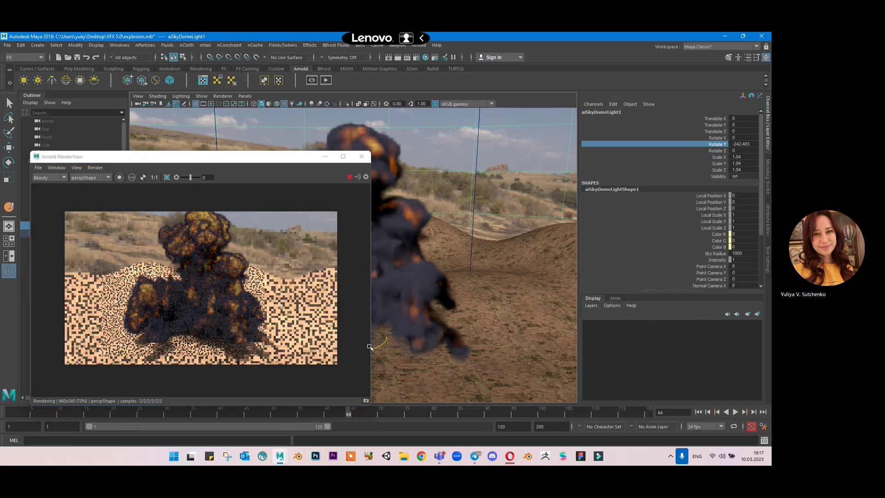
middle_click_drag(369, 346, 355, 346)
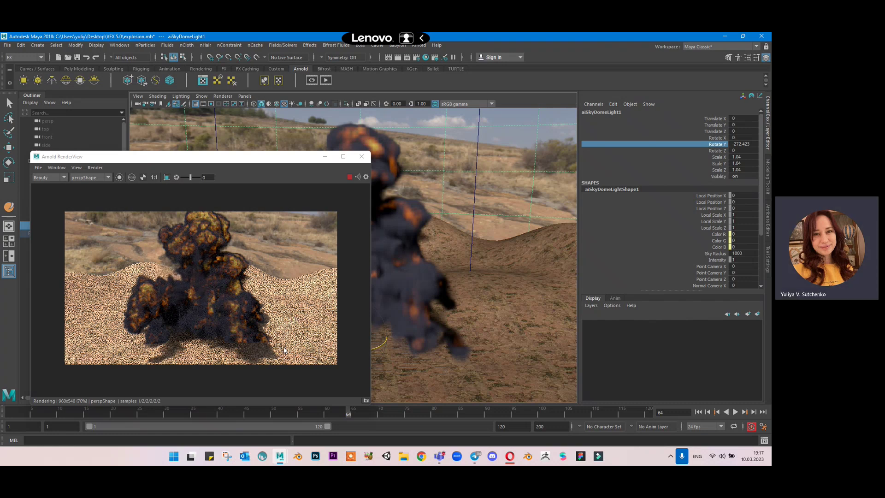
left_click(349, 177)
Select the fluid explosion and expand the Shading attributes of its fluid shape.
left_click(406, 268)
left_click(384, 218)
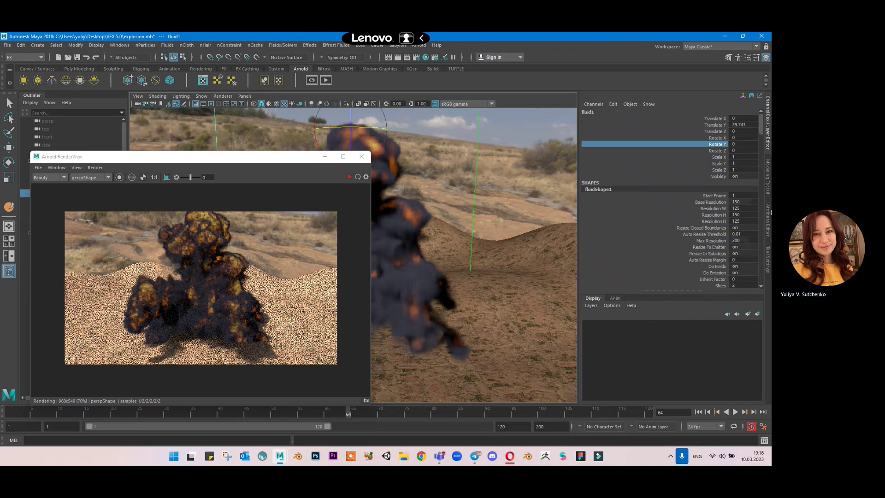
left_click(770, 214)
scroll(670, 237, "down", 5)
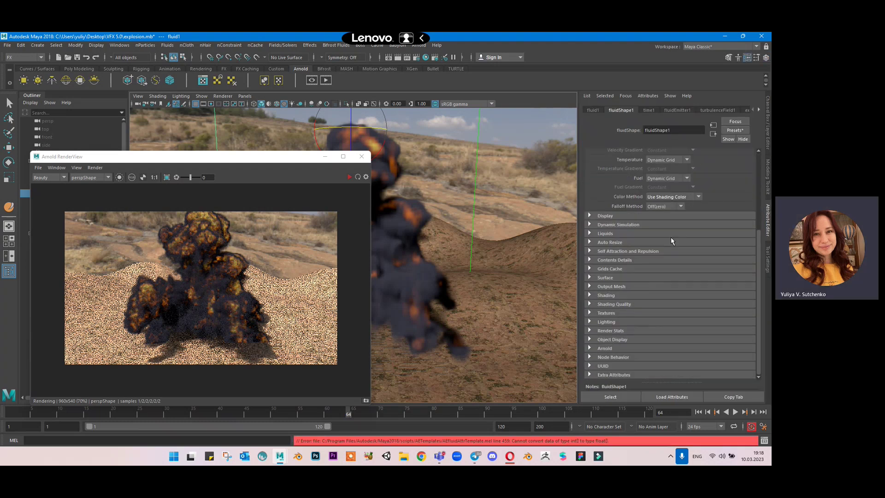
left_click(606, 295)
scroll(645, 258, "down", 4)
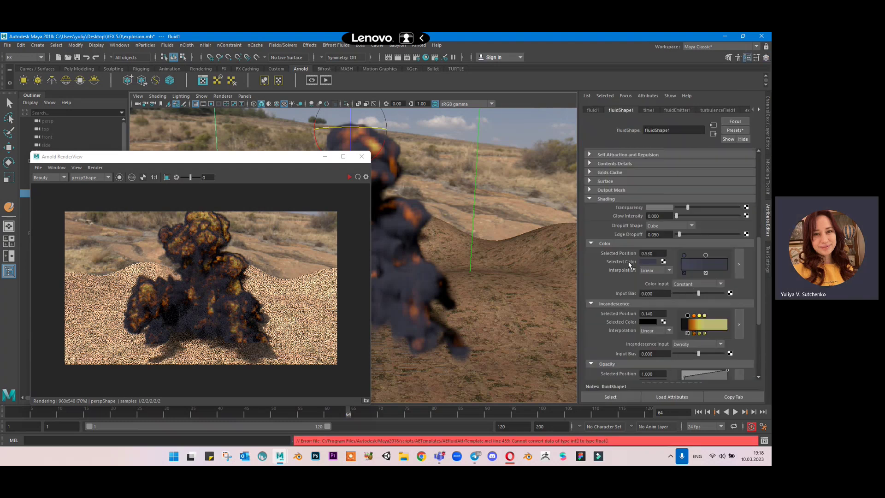
Change the fluid's shading color to a lighter blue, RGB 0.120, 0.134, 0.292, and rerun the render.
left_click(657, 190)
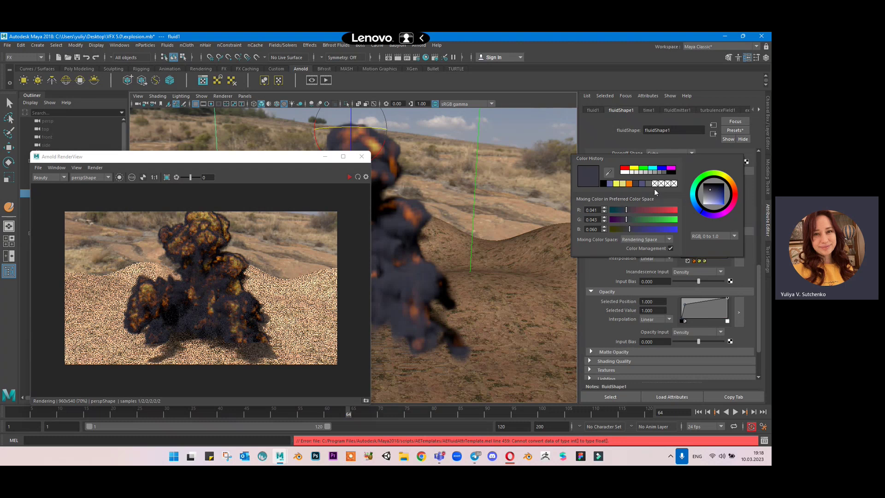
left_click(650, 190)
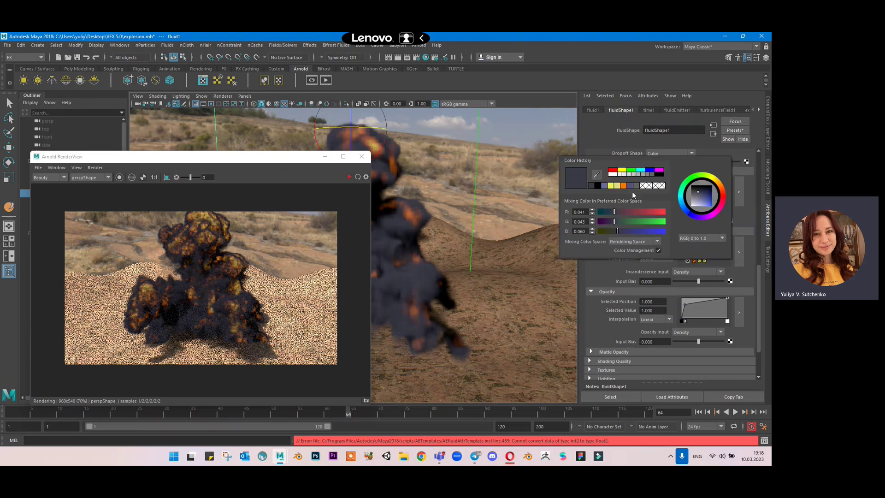
left_click_drag(690, 201, 701, 196)
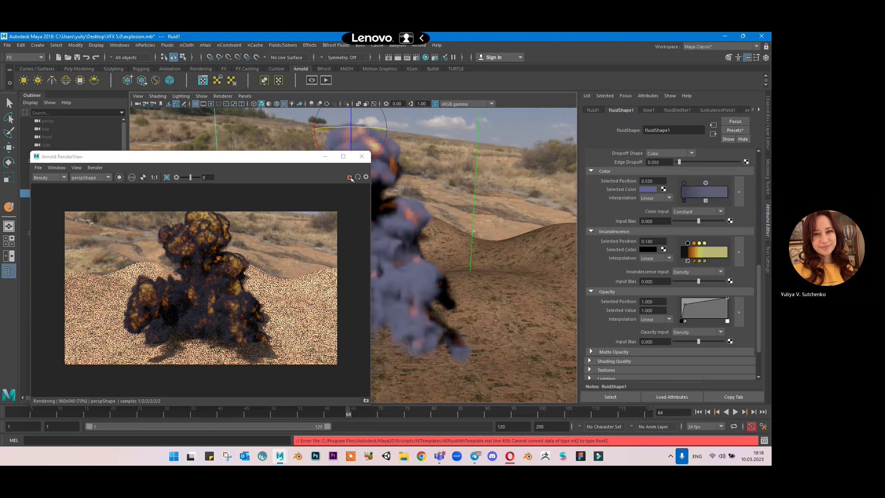
left_click(349, 177)
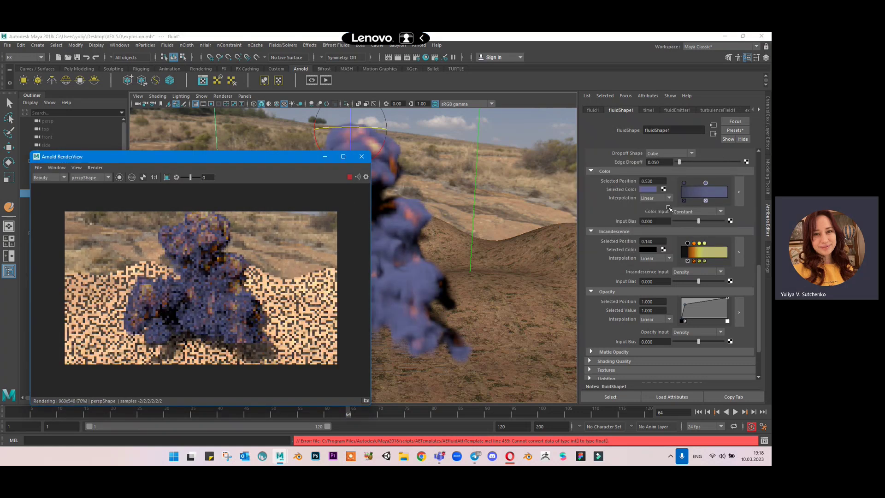
Try darker shades for the fluid's shading color against the live render, set a dark navy blue, and stop the render.
left_click(706, 183)
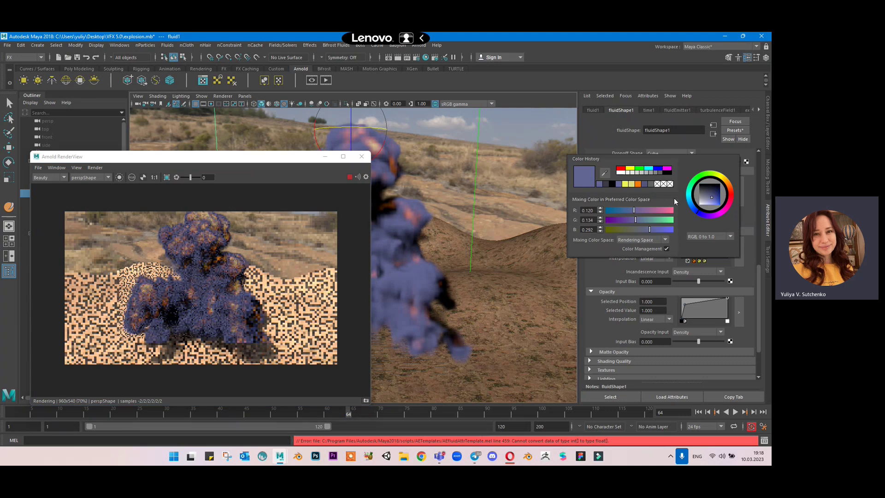
left_click(606, 184)
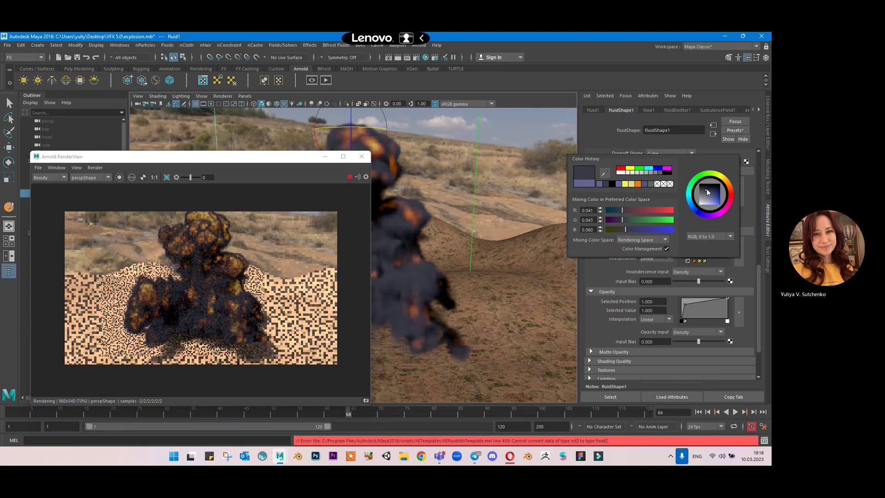
left_click_drag(707, 190, 705, 191)
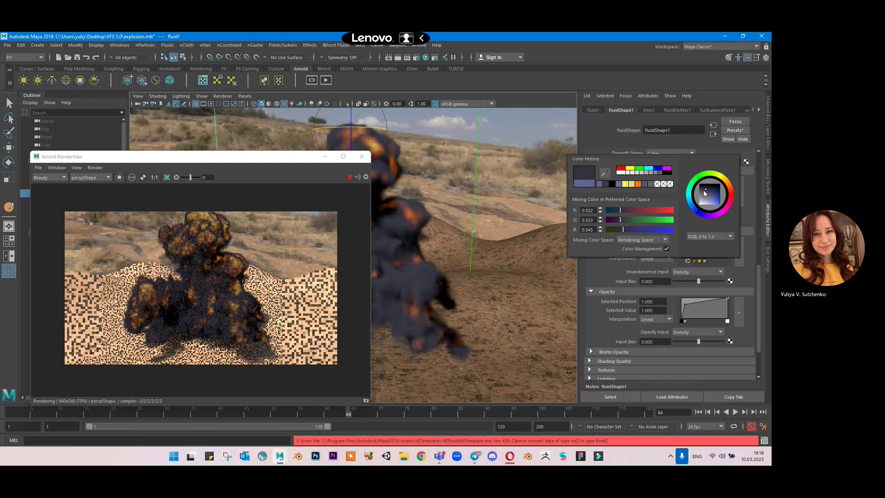
left_click(702, 190)
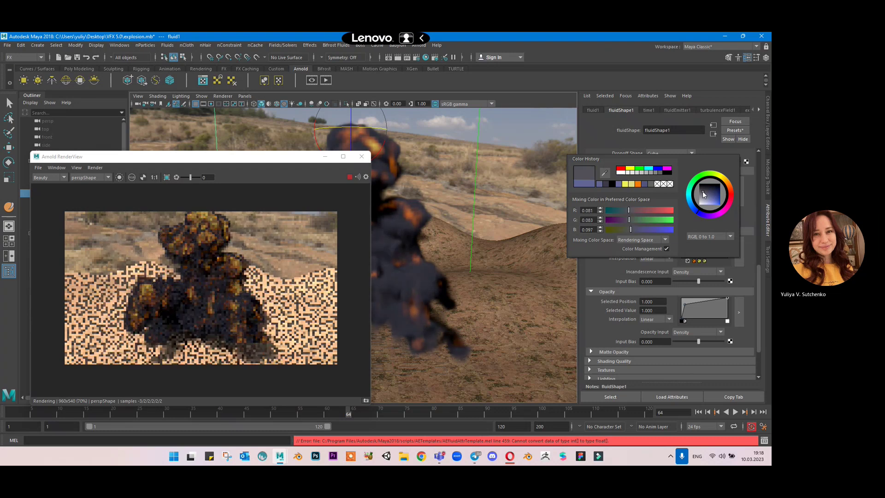
left_click(711, 193)
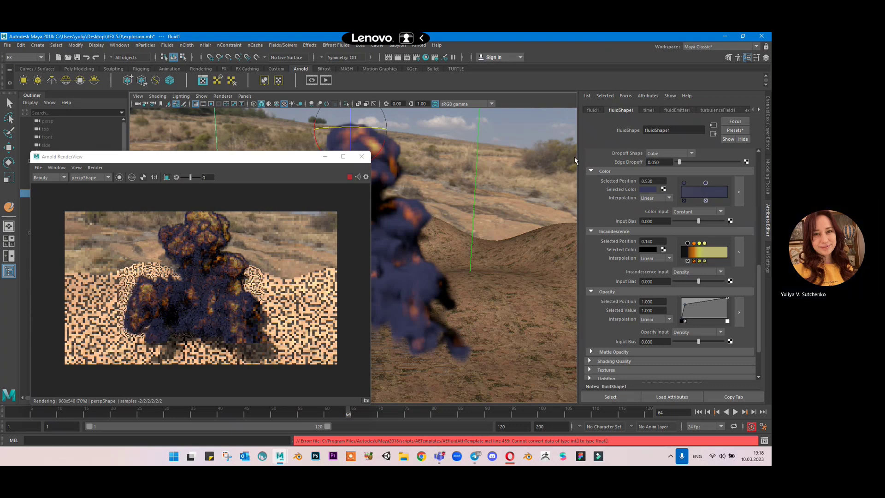
left_click(346, 177)
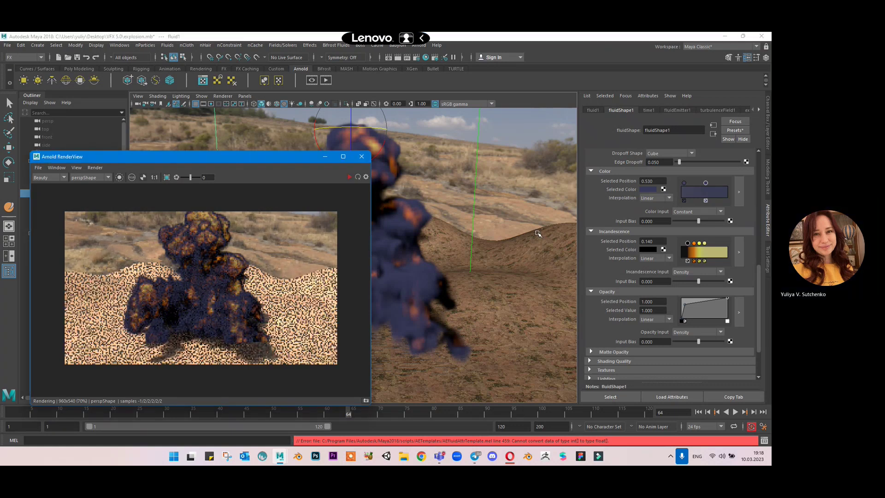
Undo the last fluid color change, recolor the ramp's 0.061 marker to grayish blue, RGB 0.217, 0.223, 0.292, and rerun the render.
key("ctrl+z")
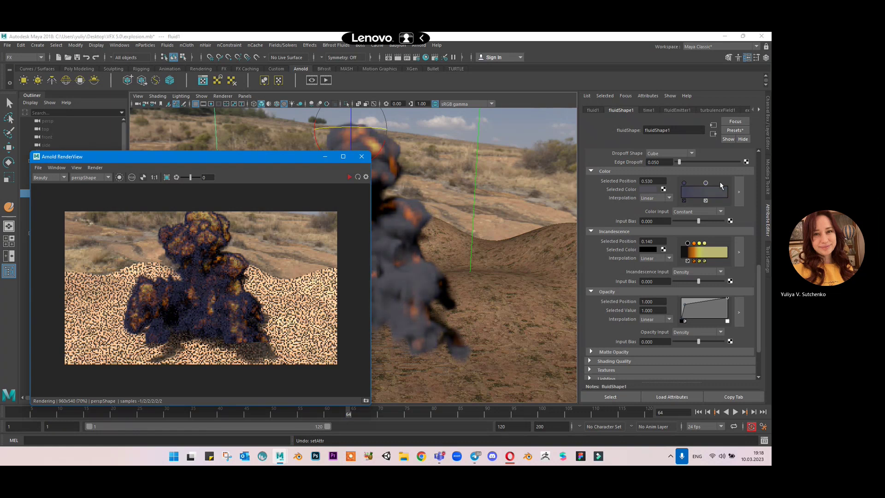
left_click(686, 186)
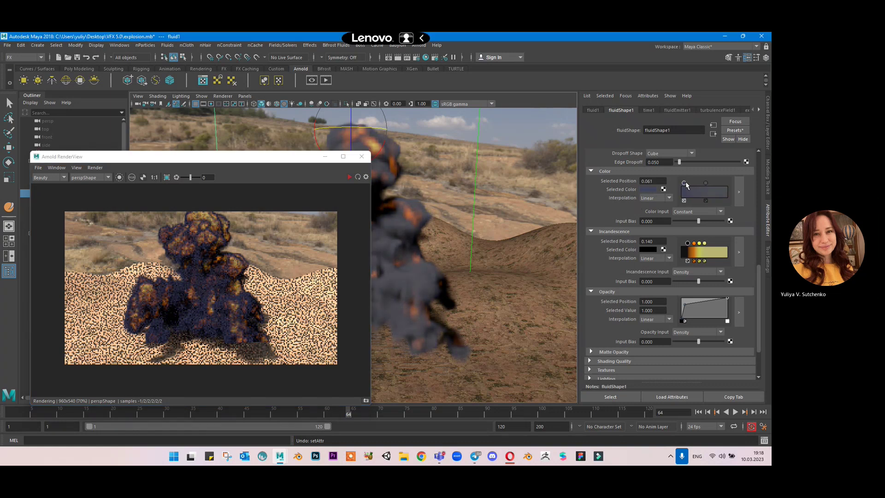
left_click(647, 193)
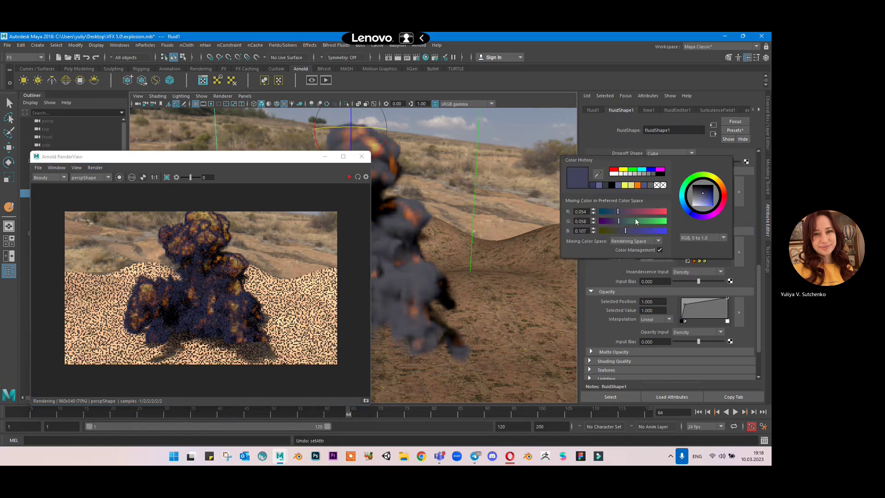
left_click(599, 185)
left_click(698, 200)
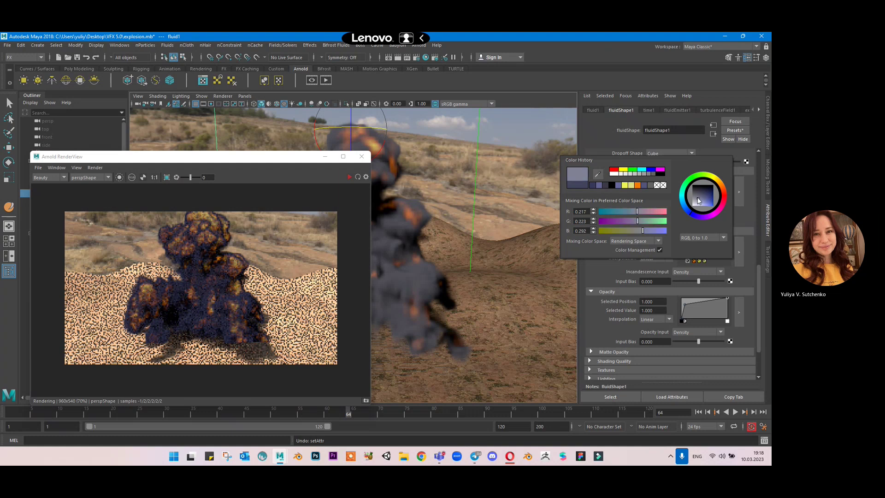
left_click(357, 178)
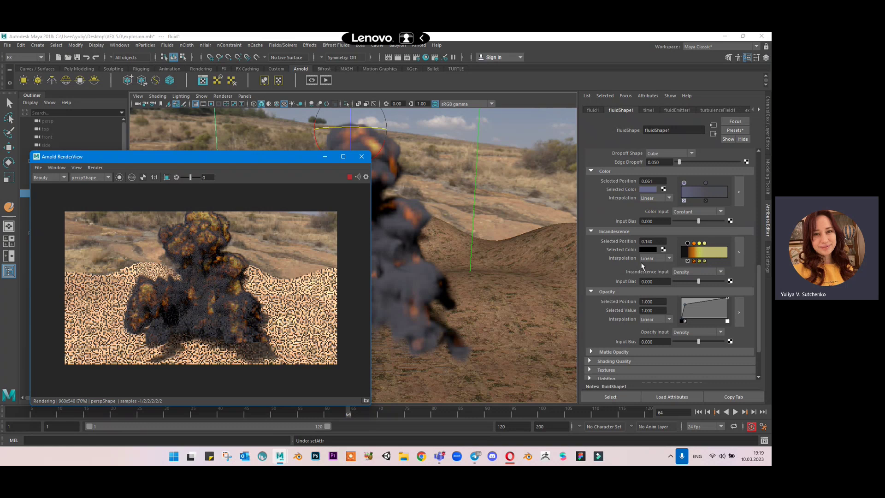
Shift the orange marker of the fluid's incandescence ramp to position 0.270 and restart the Arnold render.
left_click(696, 246)
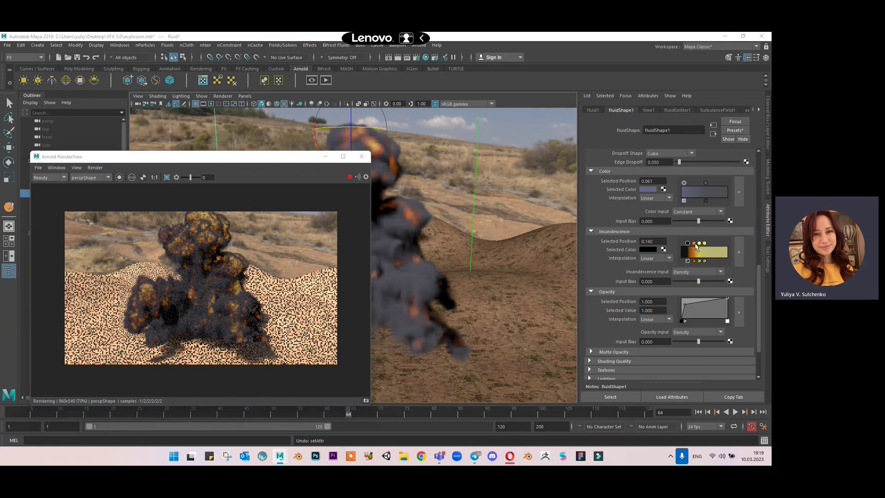
left_click(694, 243)
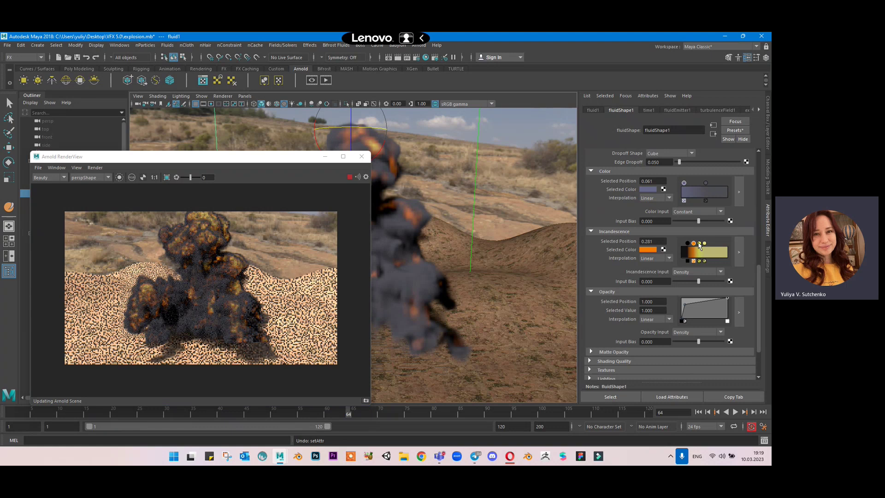
left_click_drag(700, 245, 700, 245)
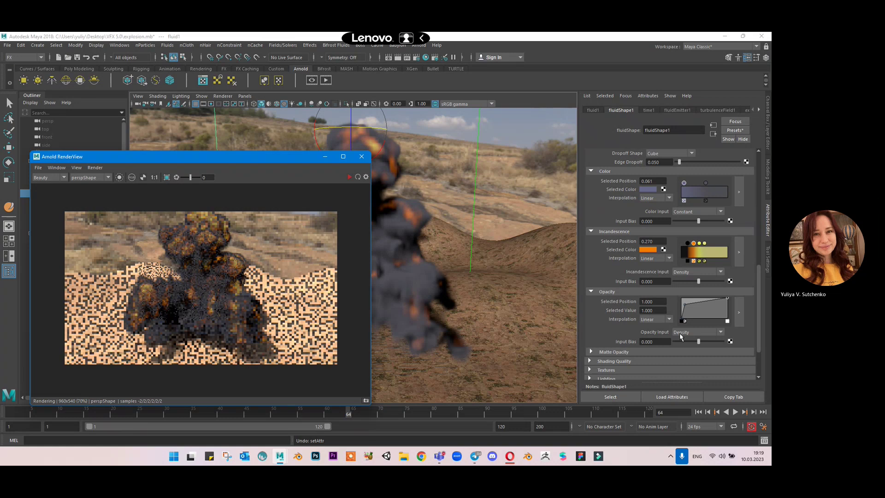
left_click(349, 177)
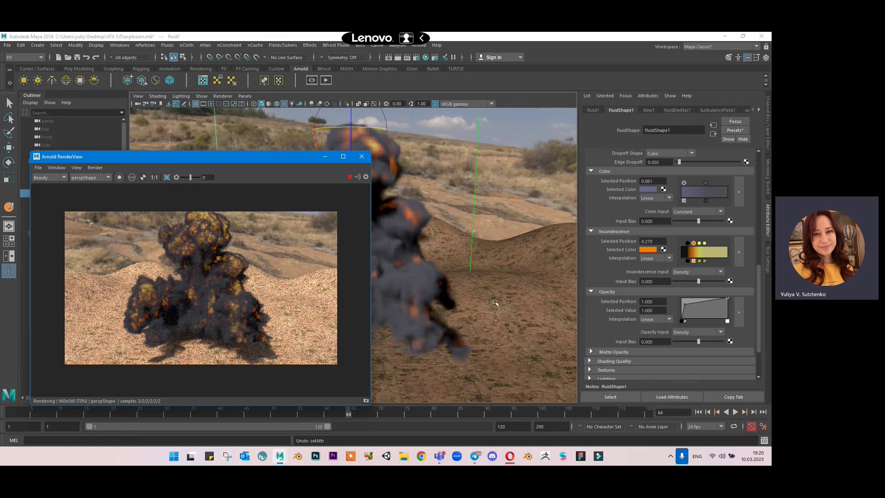
left_click(495, 302)
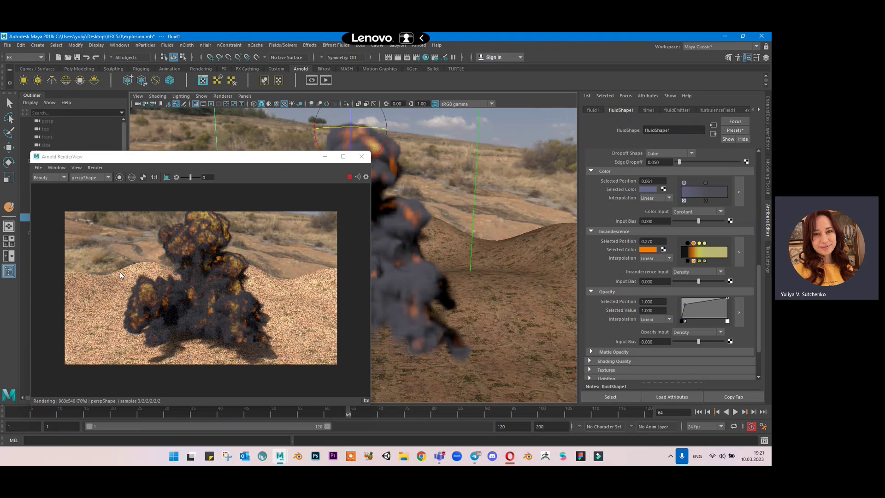
left_click(155, 306)
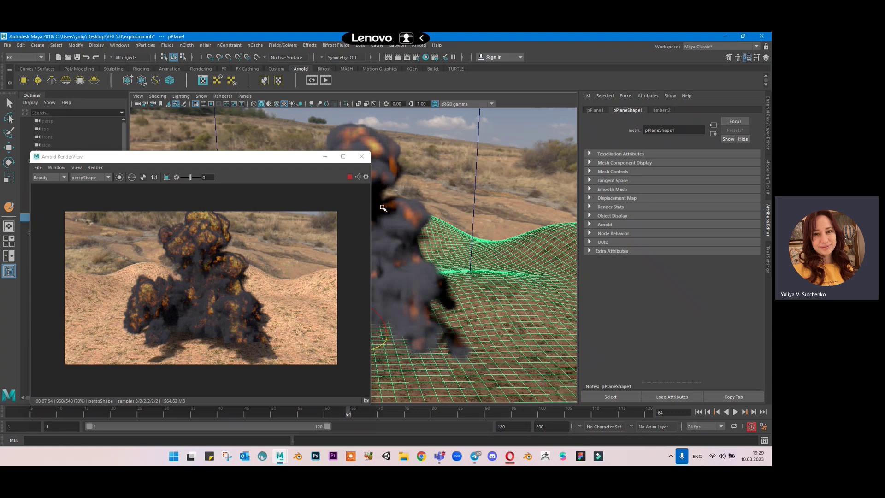
left_click(334, 45)
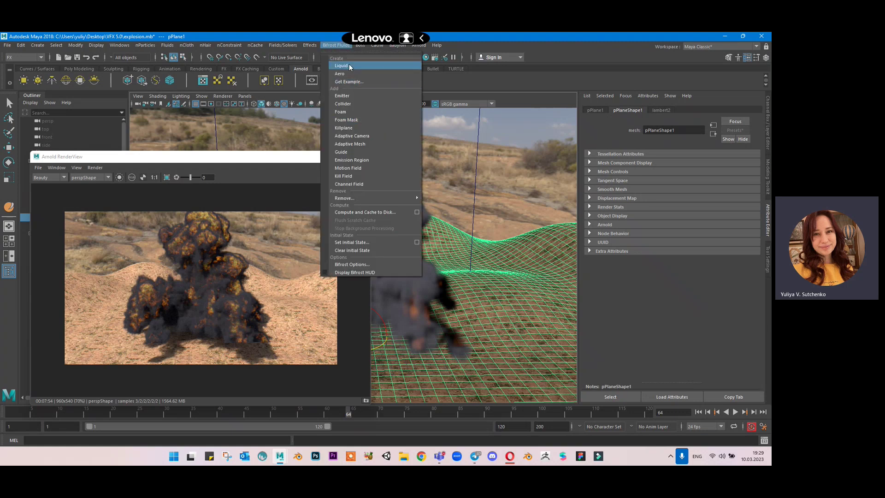
mouse_move(166, 45)
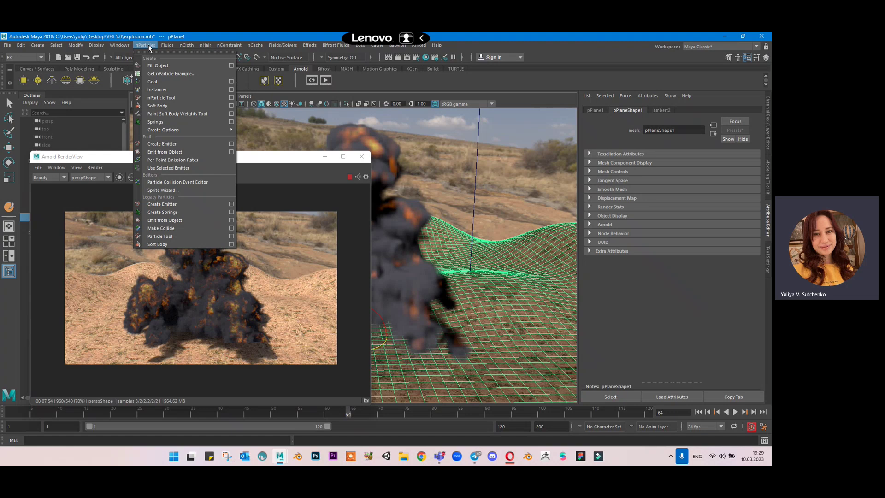
mouse_move(336, 45)
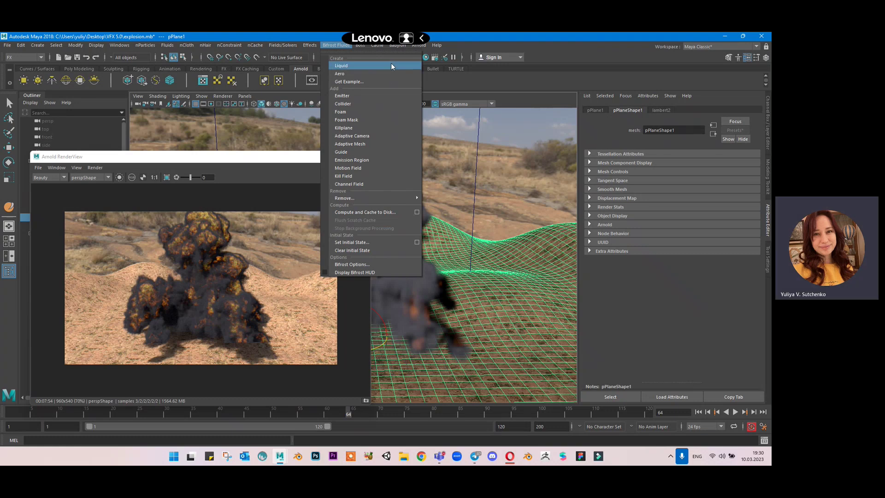
left_click(340, 48)
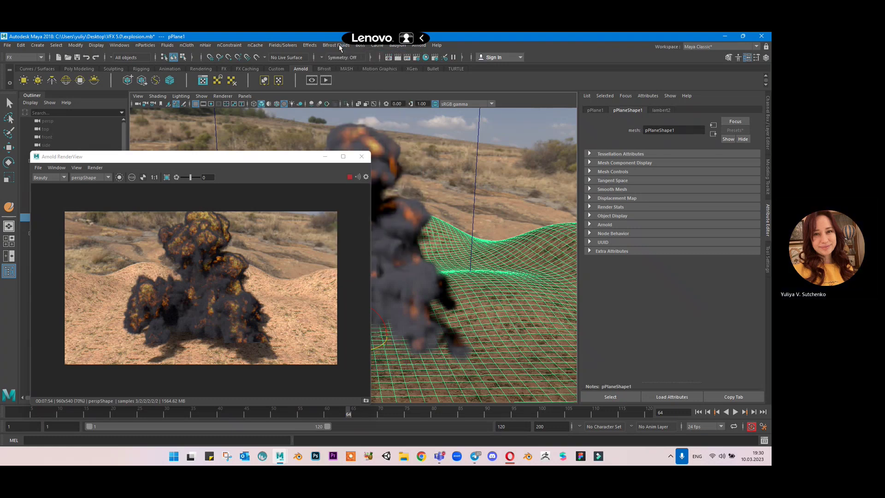
left_click(340, 46)
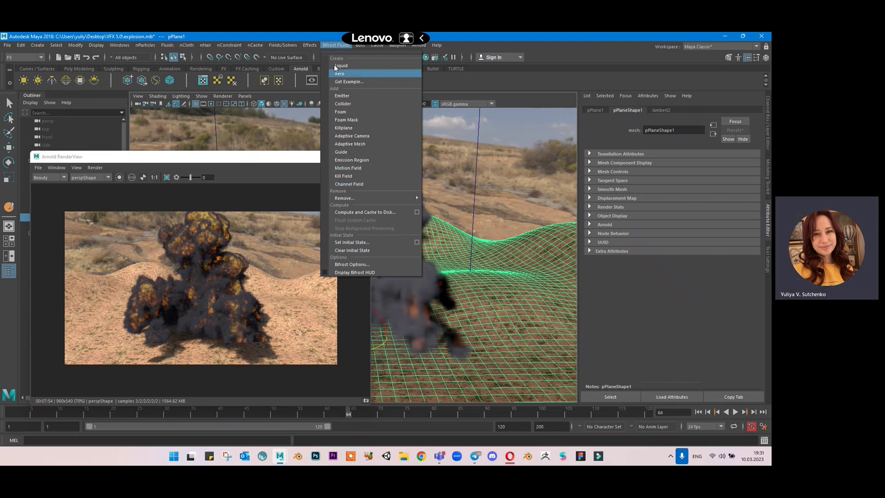
left_click(329, 45)
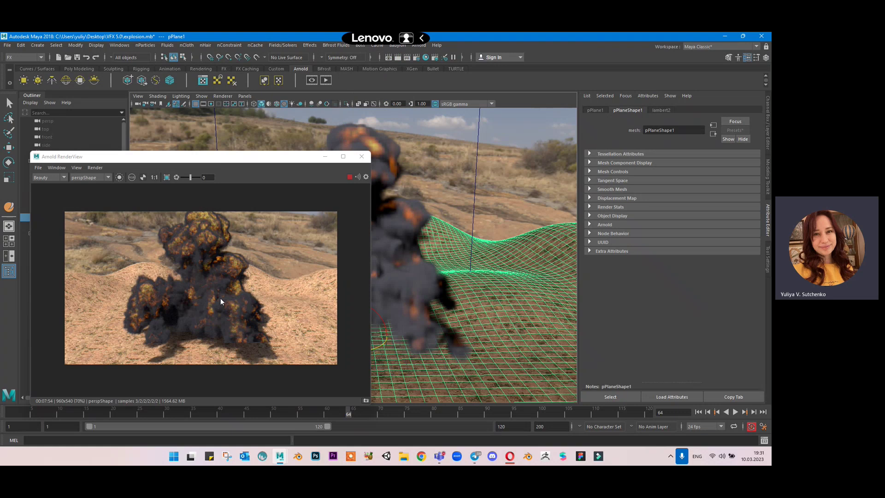
Examine the smoke and fire detail of the finished explosion render close up and at full frame.
scroll(221, 297, "up", 4)
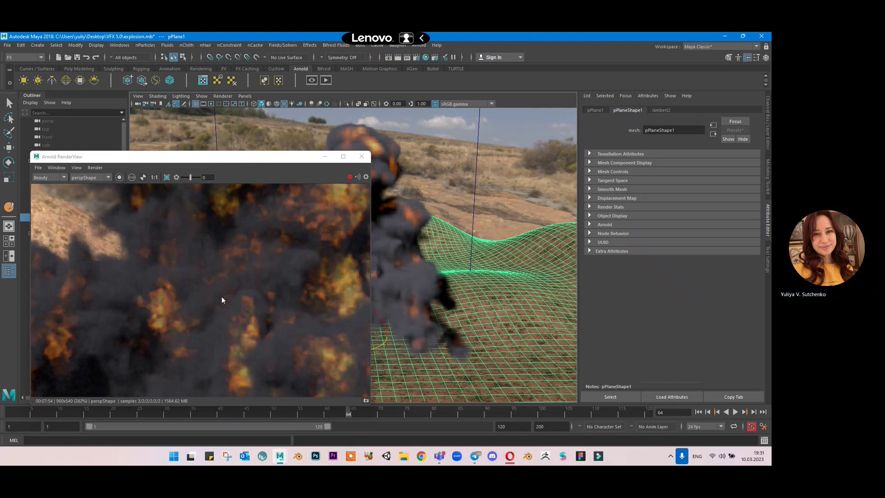
scroll(222, 300, "down", 2)
scroll(221, 299, "up", 1)
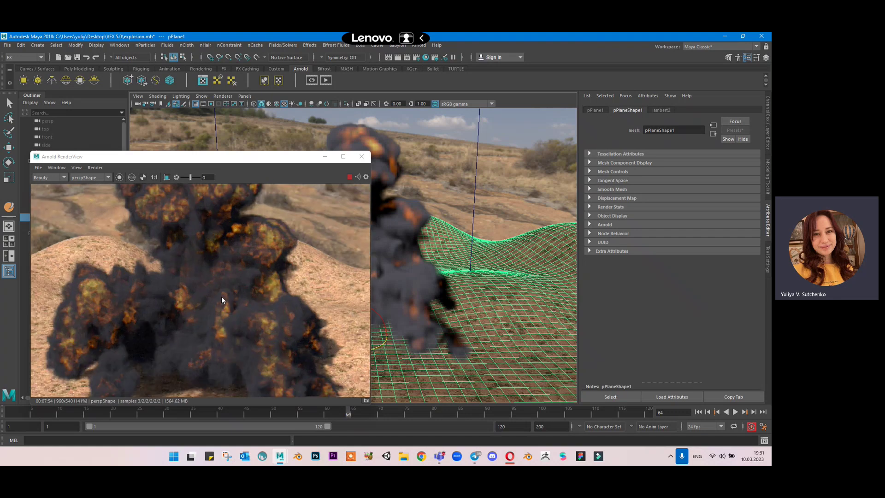
scroll(216, 304, "down", 3)
scroll(212, 311, "up", 1)
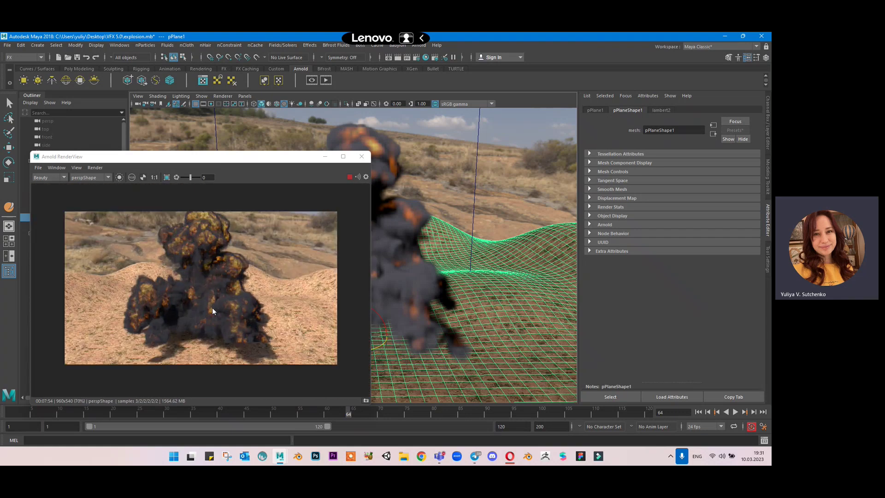
scroll(212, 311, "up", 1)
scroll(212, 311, "down", 1)
scroll(212, 311, "down", 1)
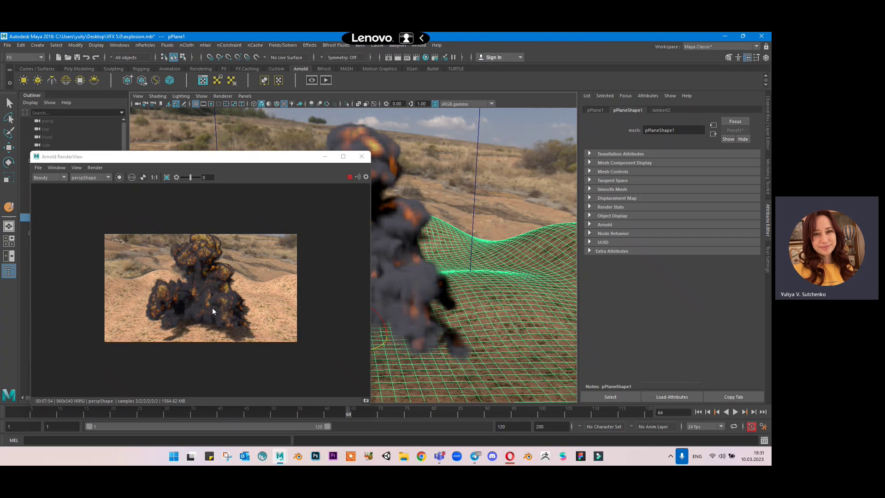
scroll(222, 242, "up", 4)
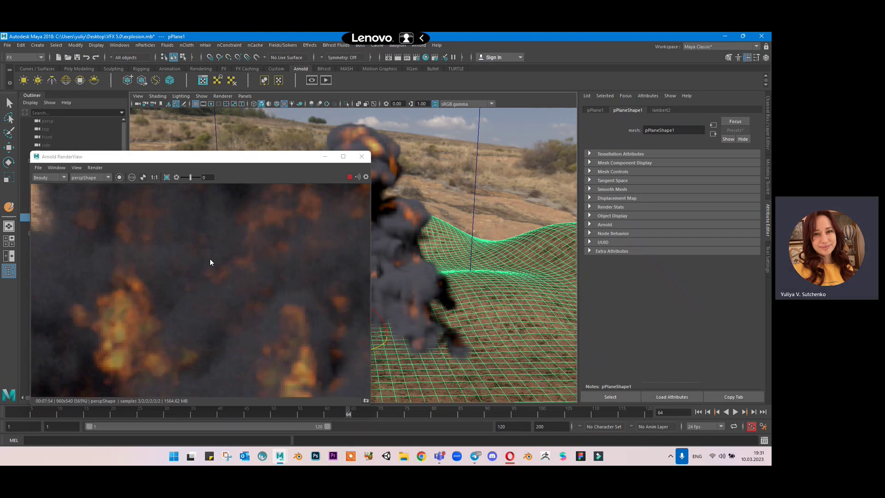
scroll(209, 262, "down", 2)
scroll(176, 264, "up", 1)
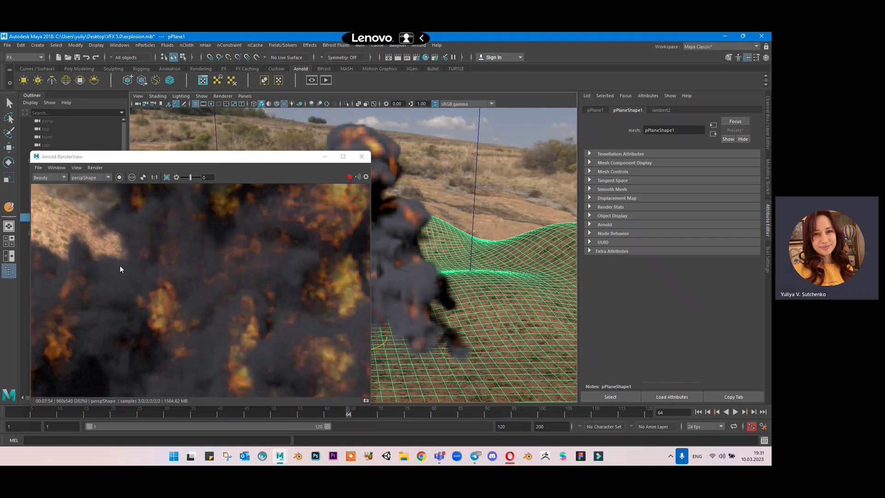
scroll(124, 268, "down", 3)
scroll(65, 312, "up", 2)
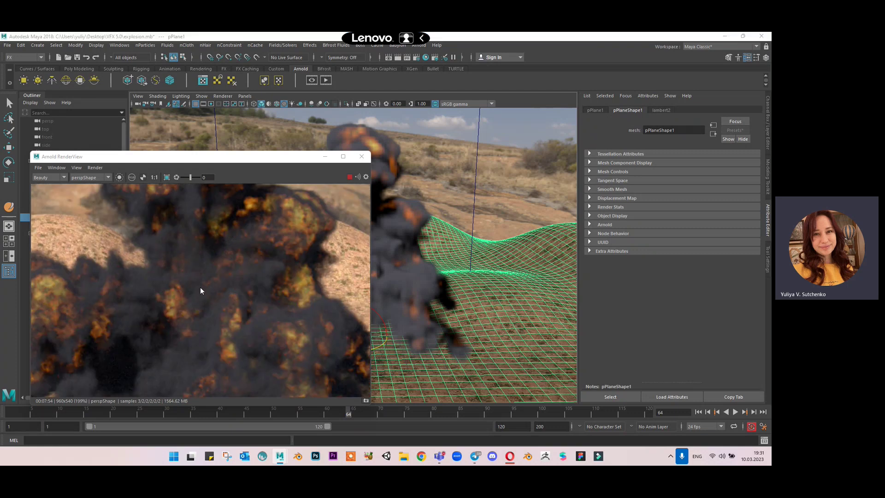
middle_click_drag(200, 290, 212, 275)
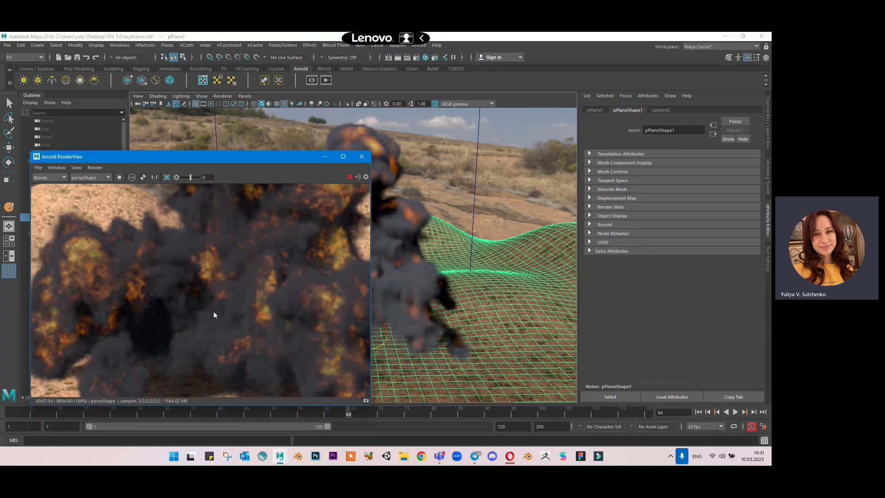
scroll(178, 299, "down", 1)
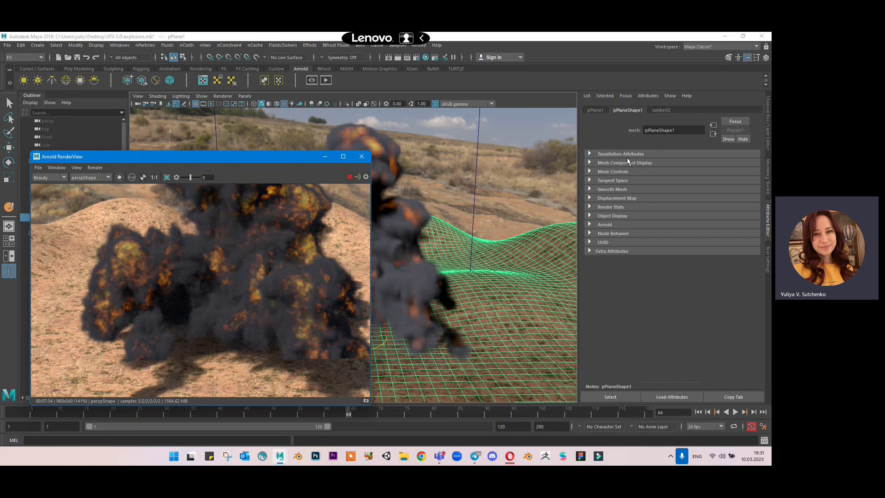
Move the render window off the Outliner, select fluid1 and expand the Textures attributes of its fluid shape.
left_click_drag(93, 156, 137, 164)
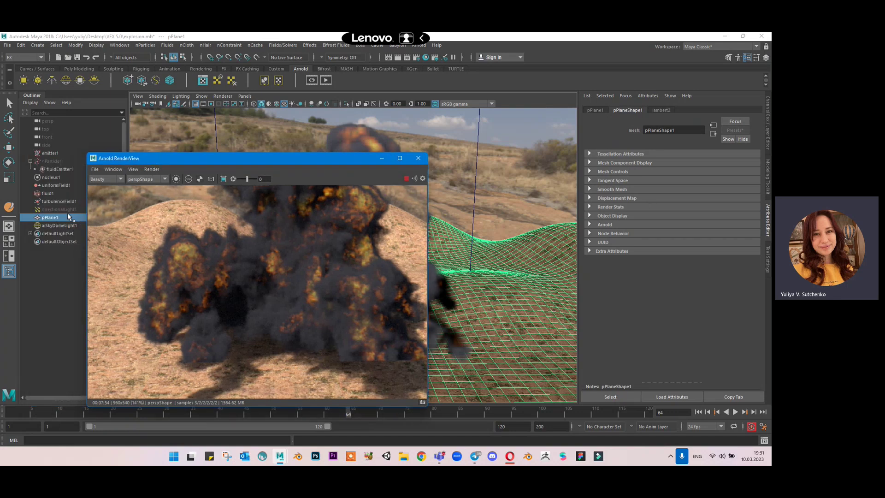
left_click(61, 193)
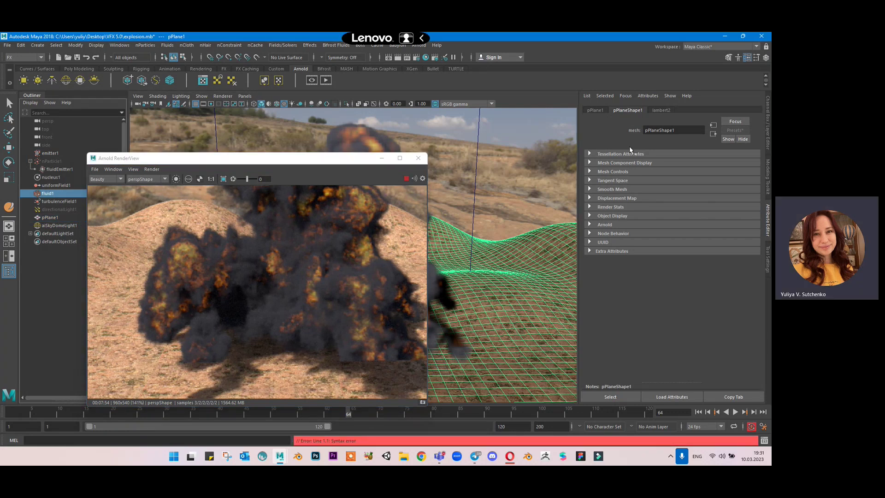
scroll(638, 297, "down", 3)
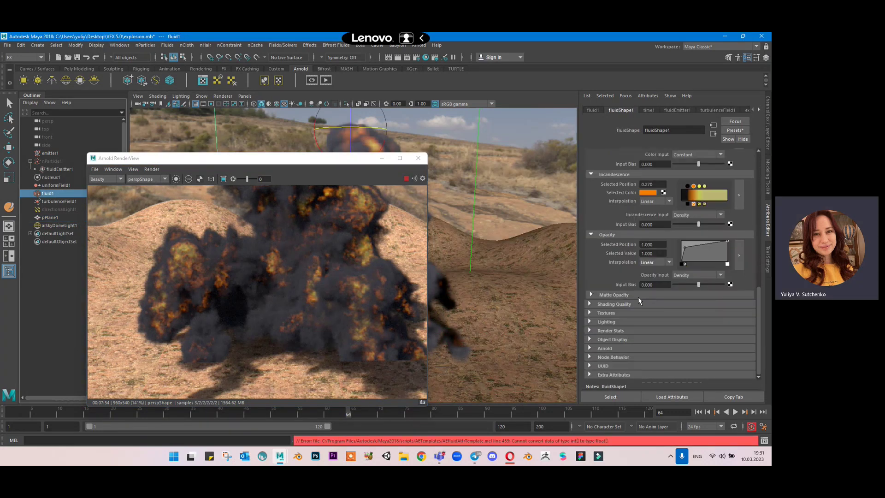
left_click(606, 313)
scroll(670, 322, "down", 1)
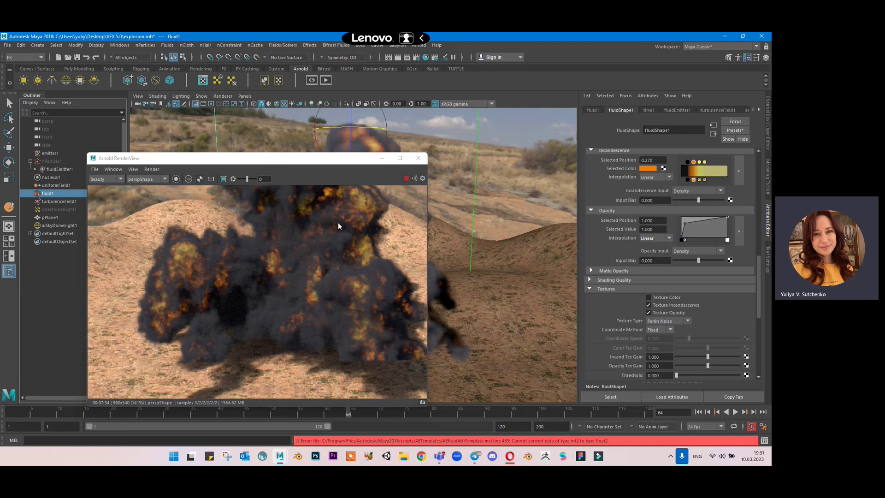
Compare the explosion's surface detail in the render with the fluid's texture settings, from gain and frequency to texture origin and implode.
scroll(338, 222, "up", 2)
scroll(325, 237, "down", 3)
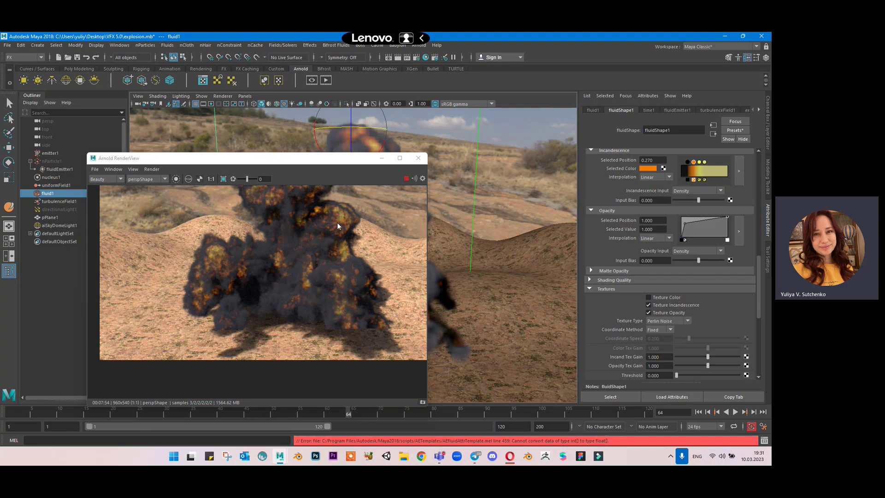
scroll(311, 296, "up", 3)
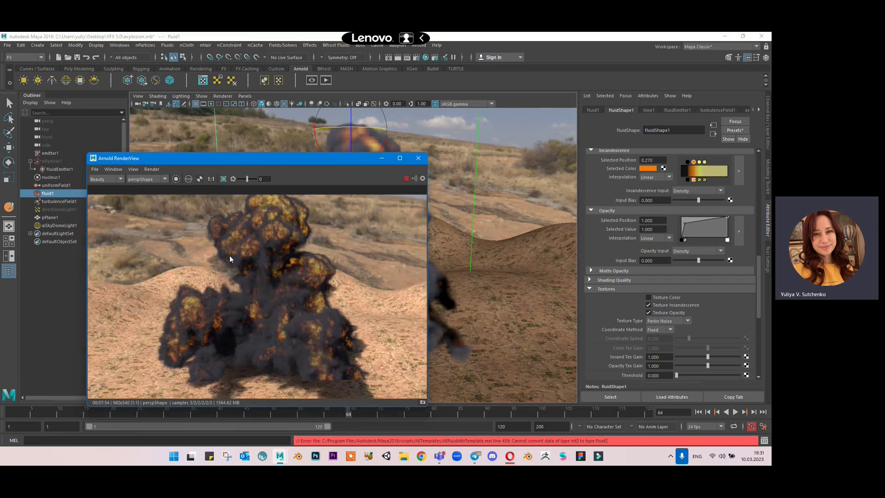
scroll(230, 251, "up", 3)
scroll(272, 244, "down", 3)
scroll(286, 319, "up", 1)
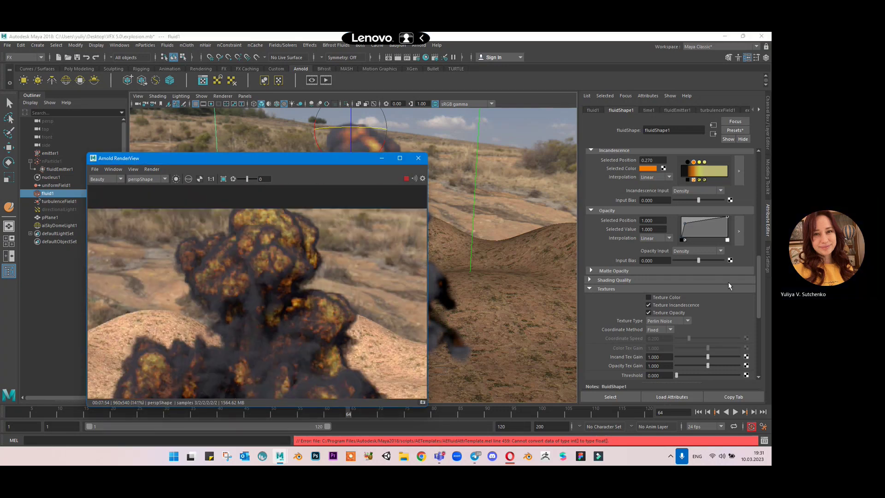
scroll(728, 282, "down", 5)
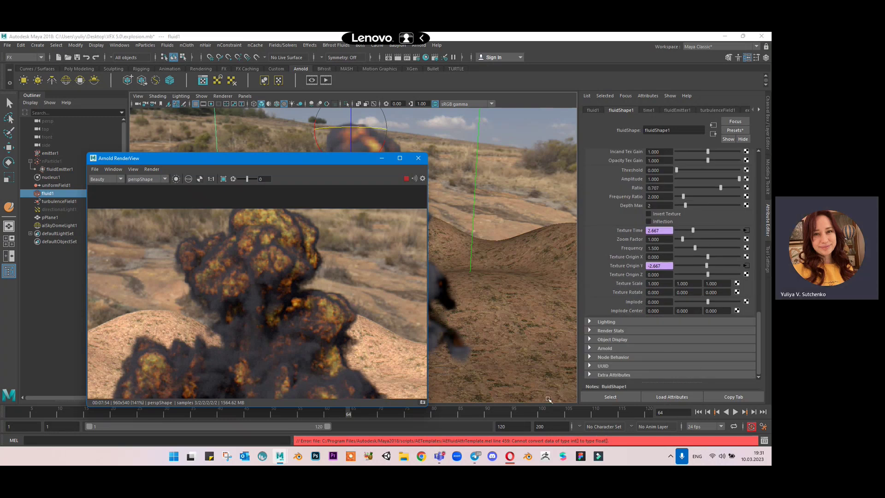
scroll(325, 253, "down", 4)
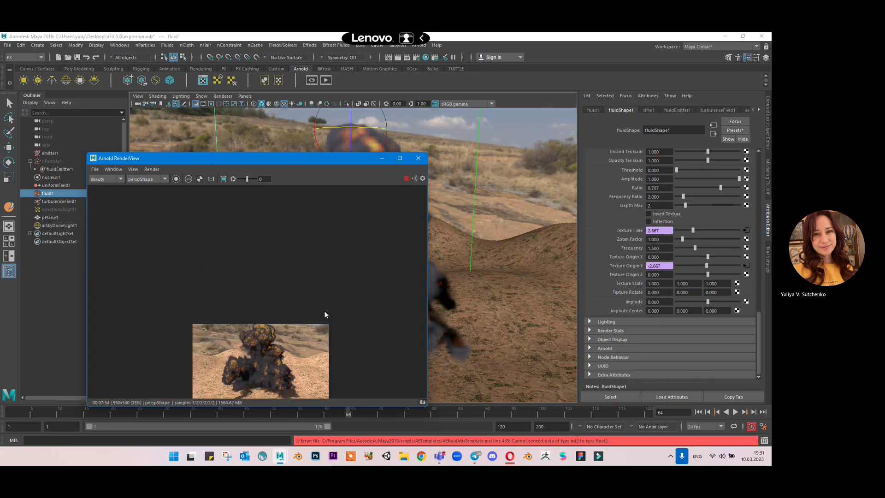
Store a snapshot of the finished explosion render and minimize the render window.
middle_click_drag(324, 314, 340, 245)
scroll(314, 260, "down", 2)
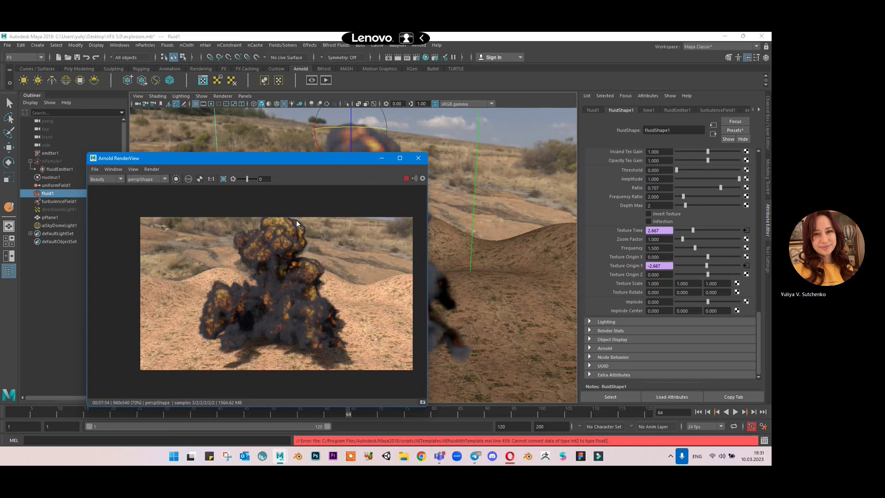
left_click(421, 403)
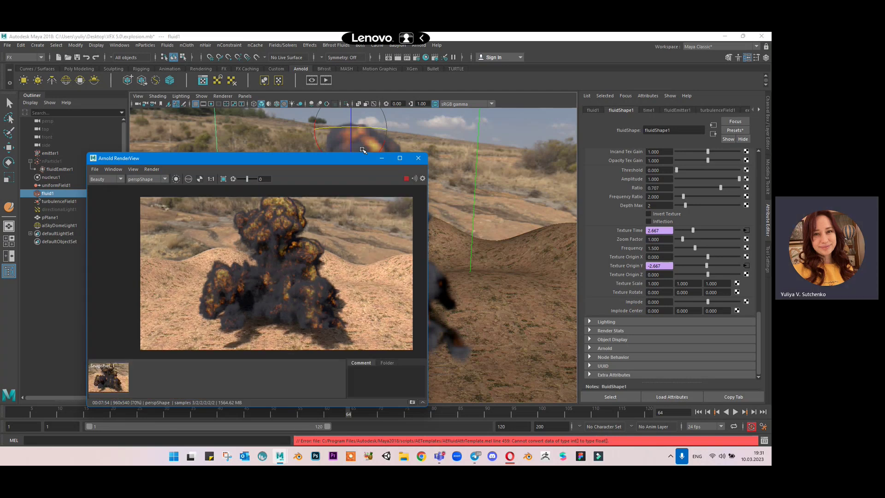
left_click(382, 158)
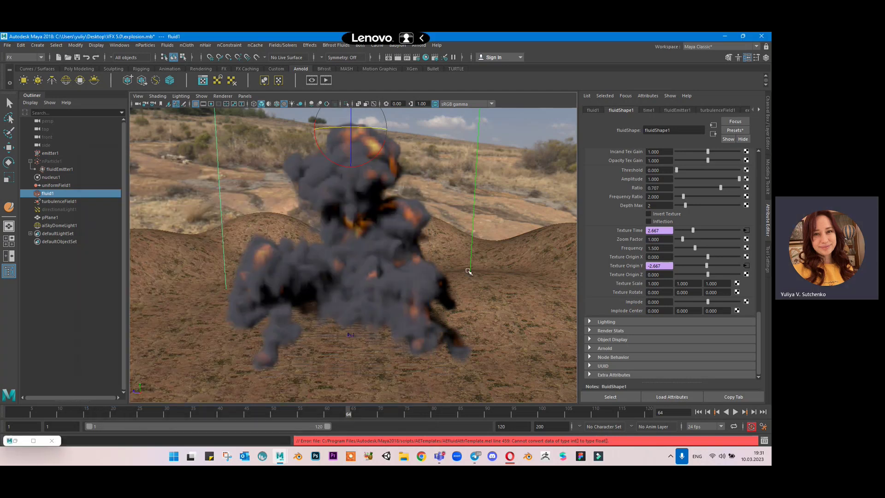
Select the ground plane pPlane1 and raise it slightly along its vertical axis towards the base of the explosion.
left_click_drag(468, 272, 385, 226, "alt")
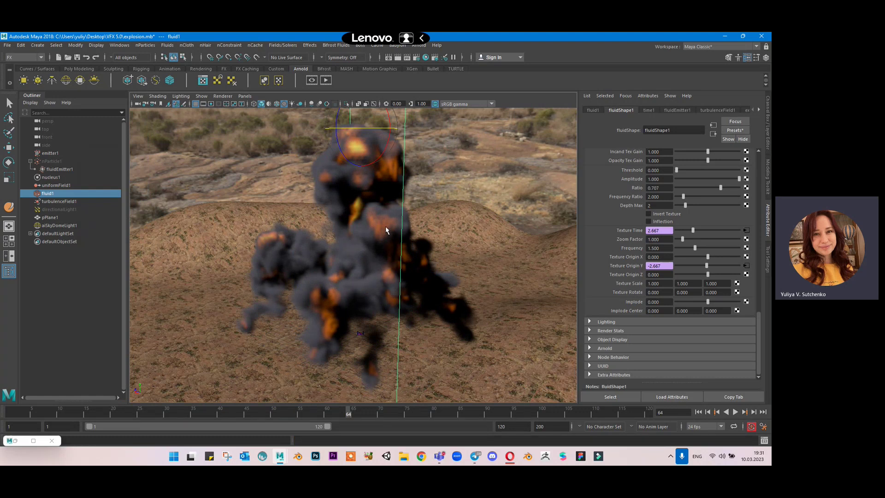
left_click_drag(385, 226, 316, 189, "alt")
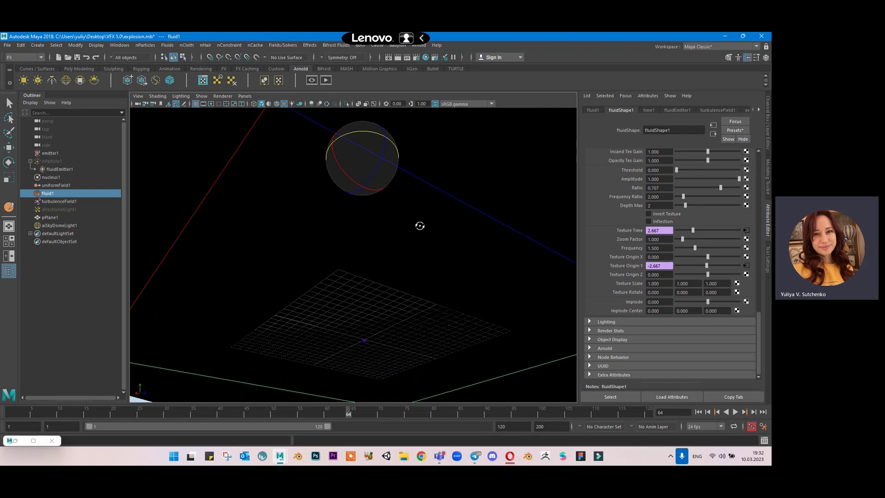
left_click_drag(419, 225, 493, 210, "alt")
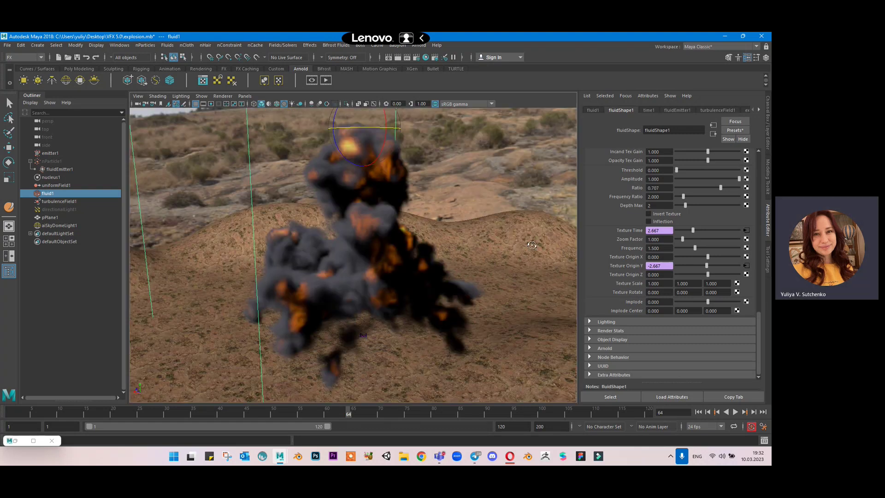
left_click_drag(531, 245, 516, 265, "alt")
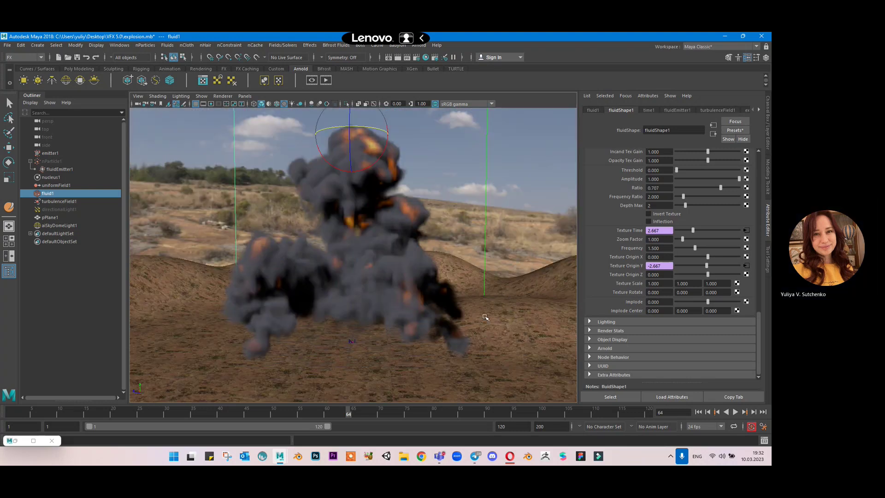
left_click(460, 302)
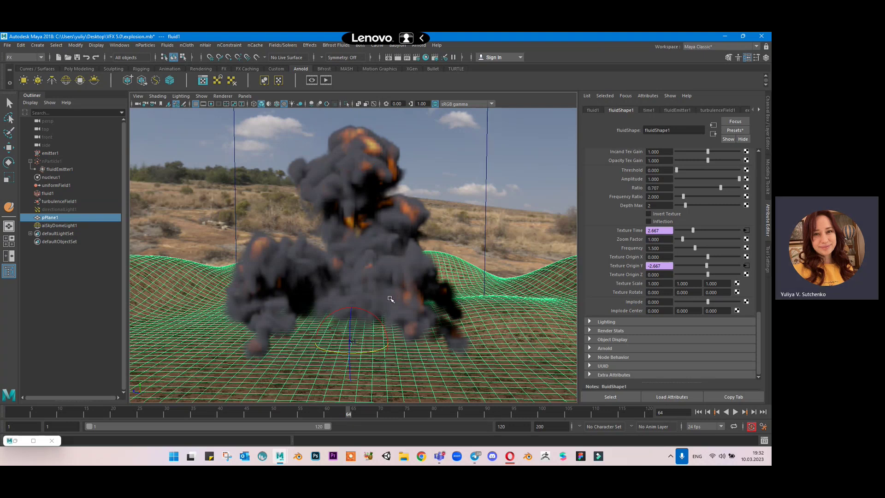
key("w")
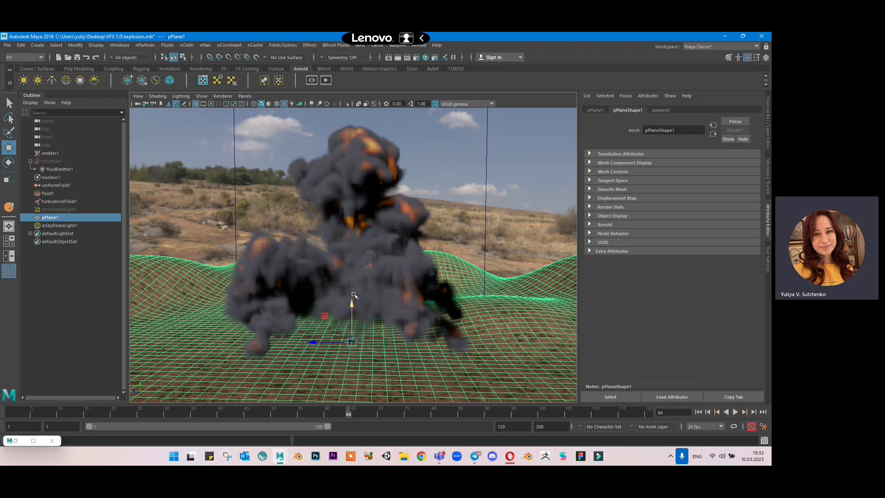
left_click_drag(353, 295, 354, 294)
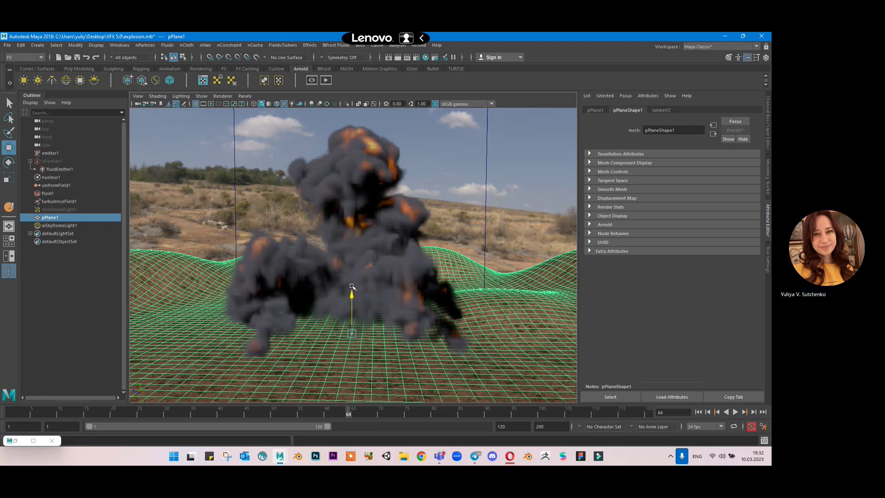
left_click_drag(352, 287, 352, 286)
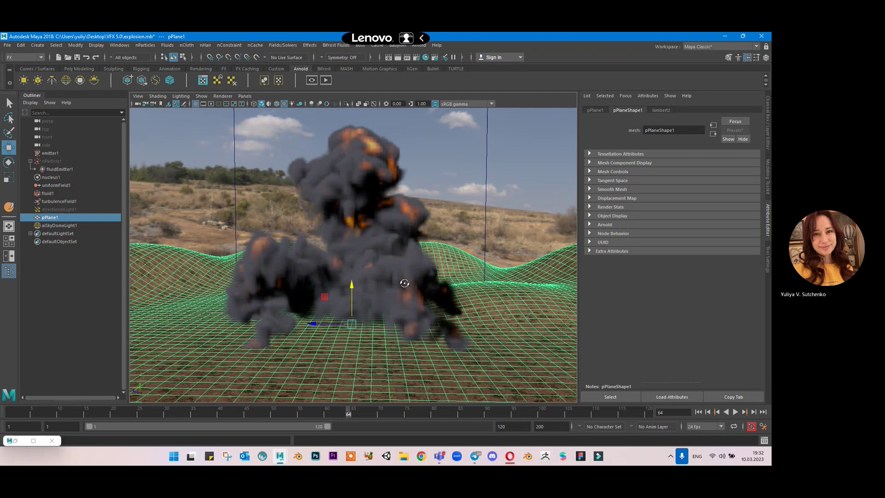
Check from all sides how the smoke and fire sit on the raised ground plane.
left_click_drag(404, 283, 415, 252, "alt")
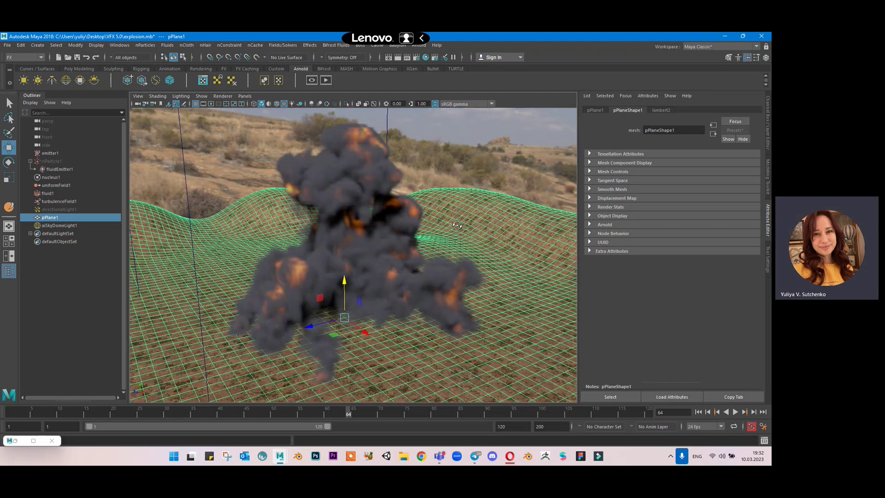
left_click_drag(459, 227, 459, 229, "alt")
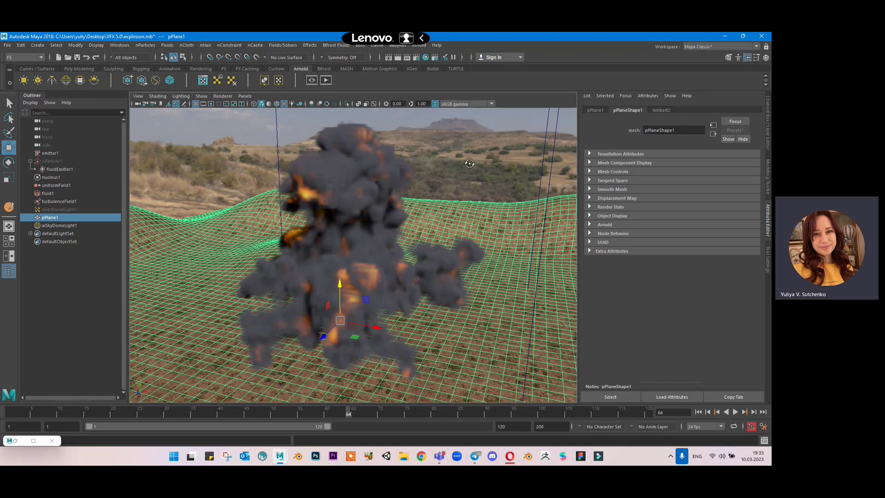
left_click_drag(469, 163, 372, 245, "alt")
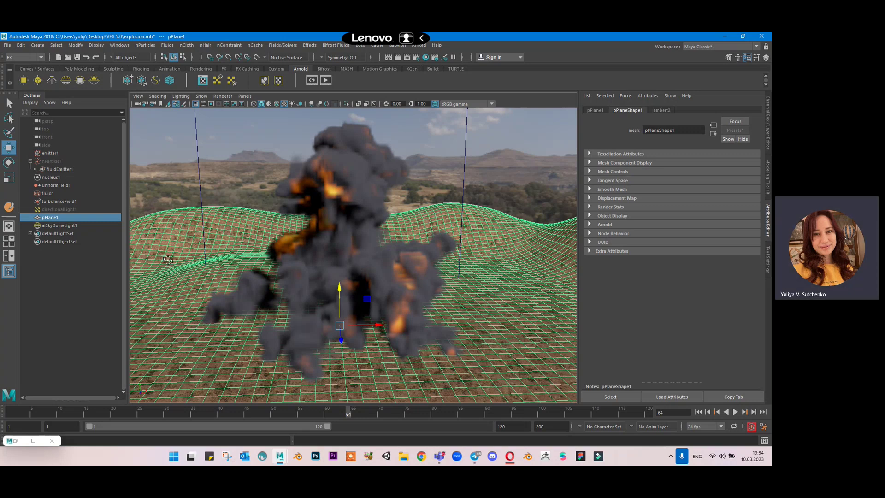
left_click_drag(168, 260, 275, 116, "alt")
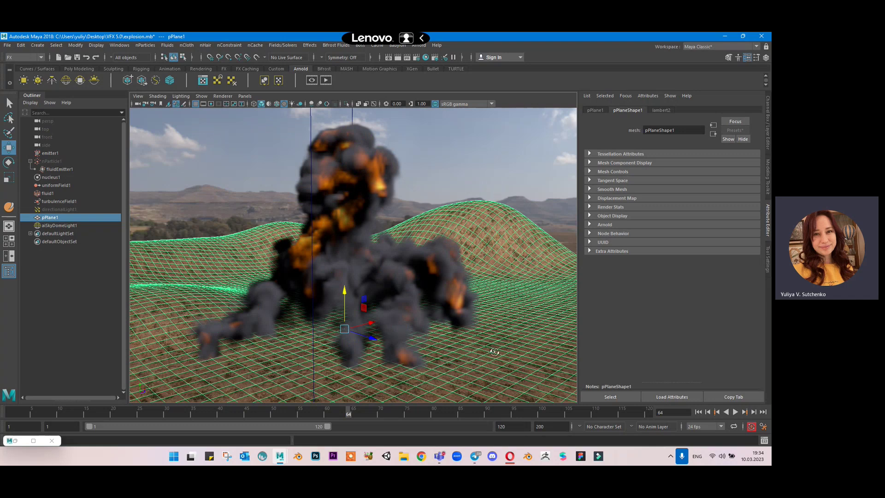
left_click_drag(408, 413, 458, 414, "alt")
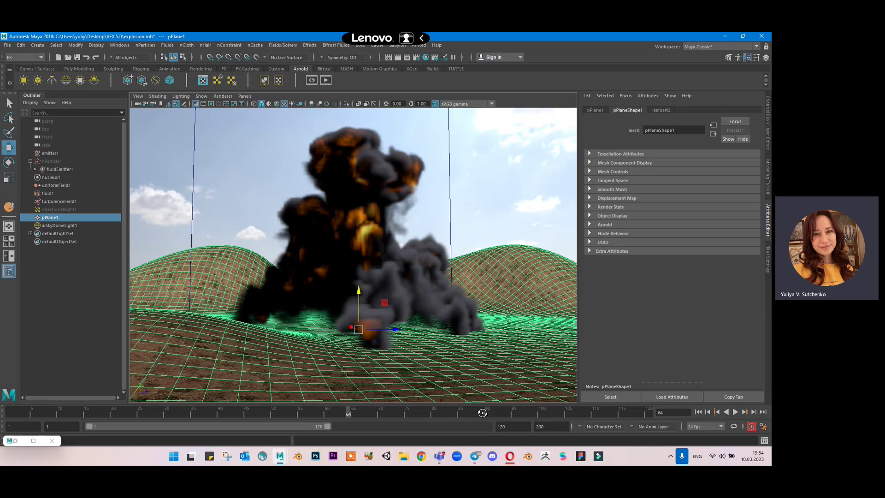
left_click_drag(539, 248, 426, 378, "alt")
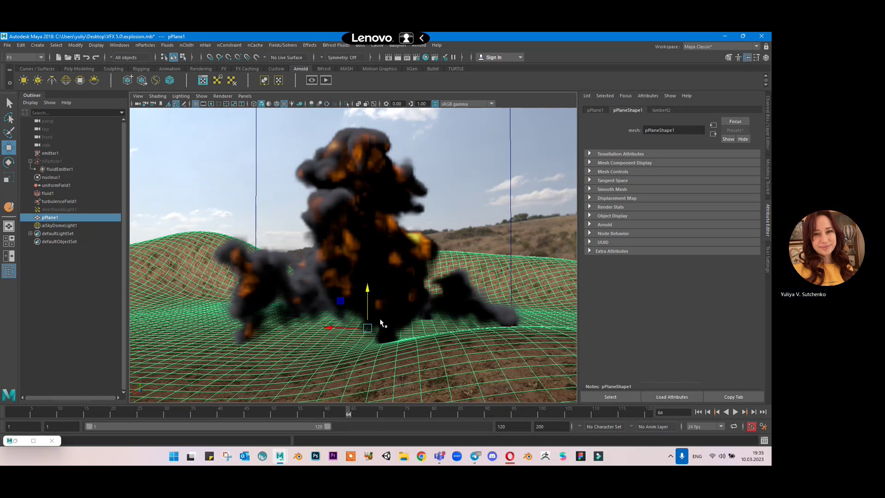
Save the scene at frame 78 and review the explosion and ground from several angles, including underneath.
left_click(423, 412)
key("ctrl+s")
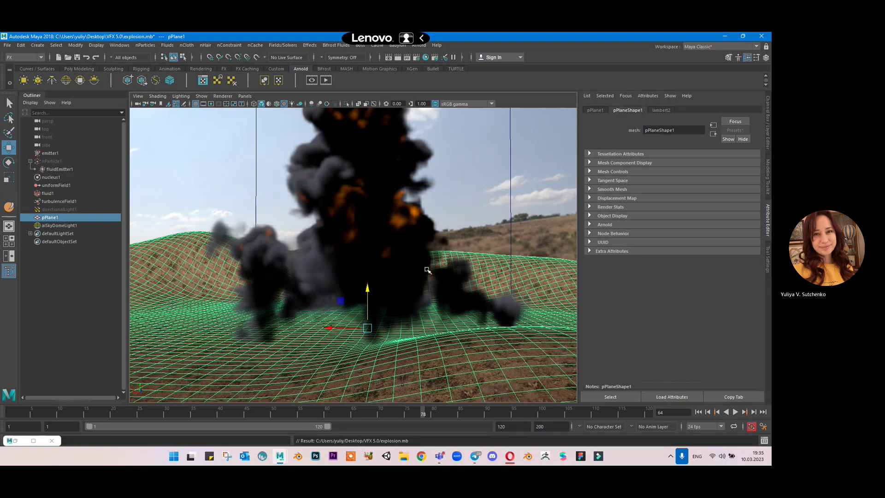
left_click_drag(426, 269, 348, 233, "alt")
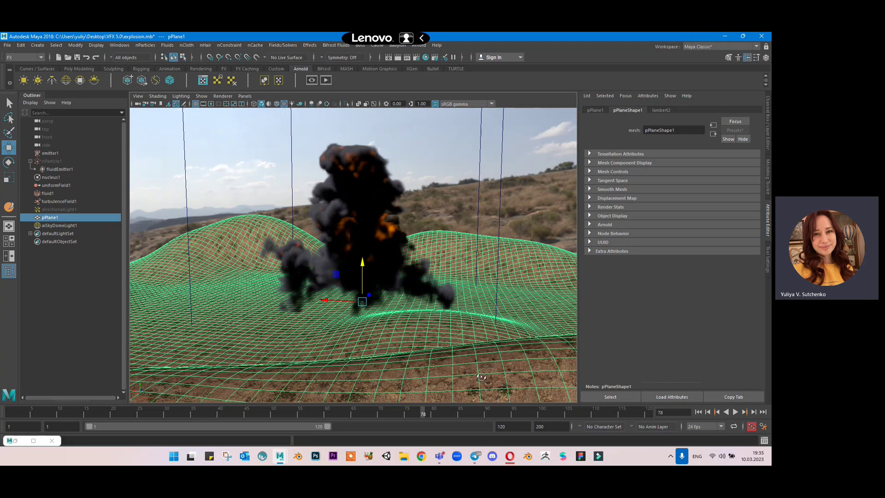
left_click_drag(481, 376, 488, 200, "alt")
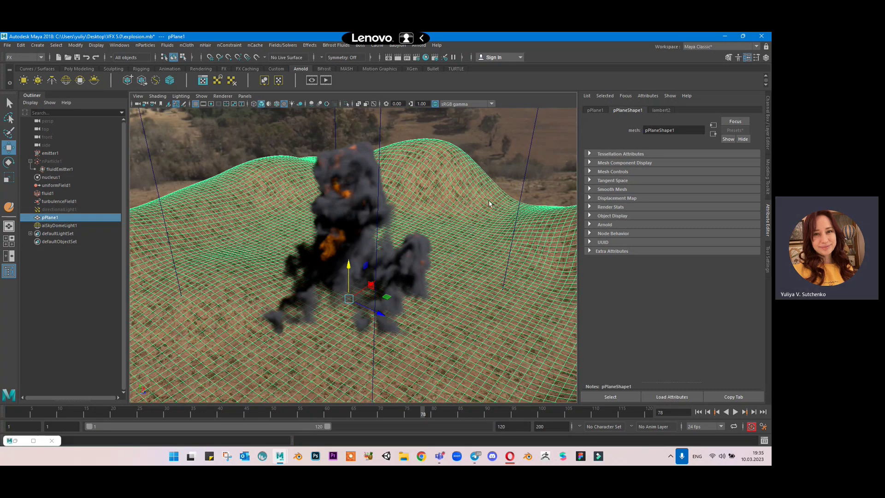
left_click_drag(444, 284, 462, 376, "alt")
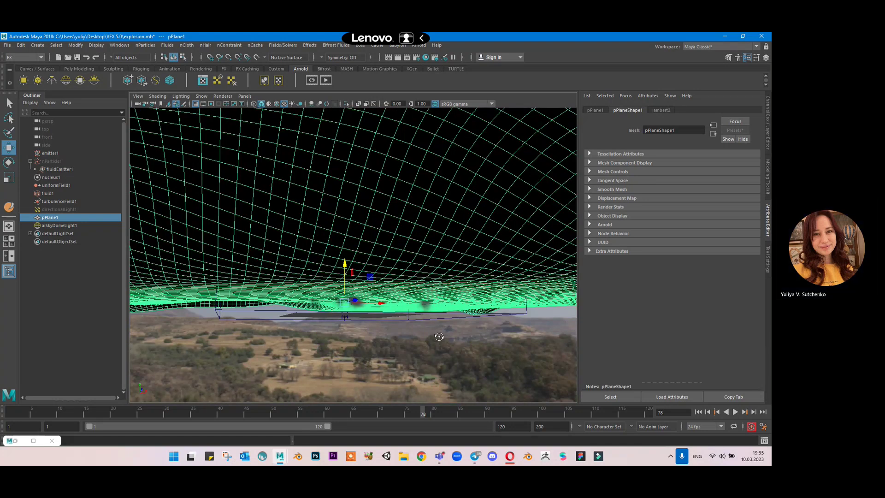
left_click_drag(438, 337, 439, 456, "alt")
Switch to the Microsoft Teams meeting window and open its recording and transcription options.
mouse_move(439, 456)
left_click(454, 402)
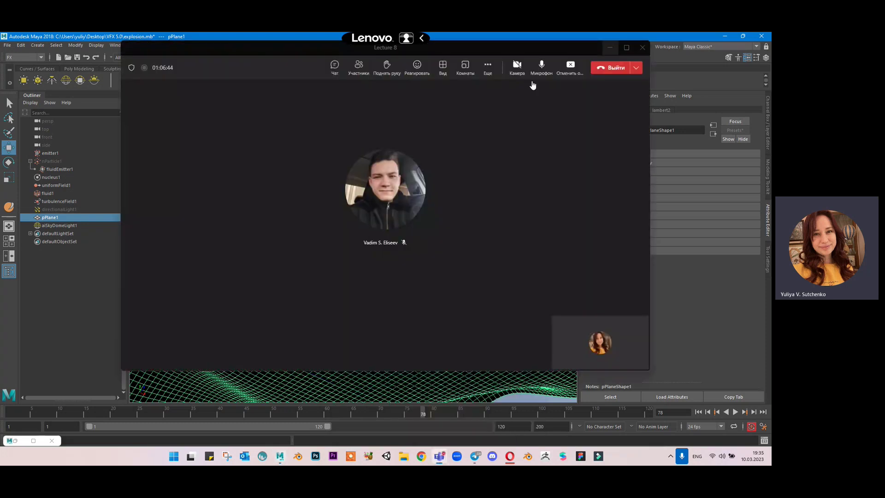
left_click(488, 67)
mouse_move(526, 97)
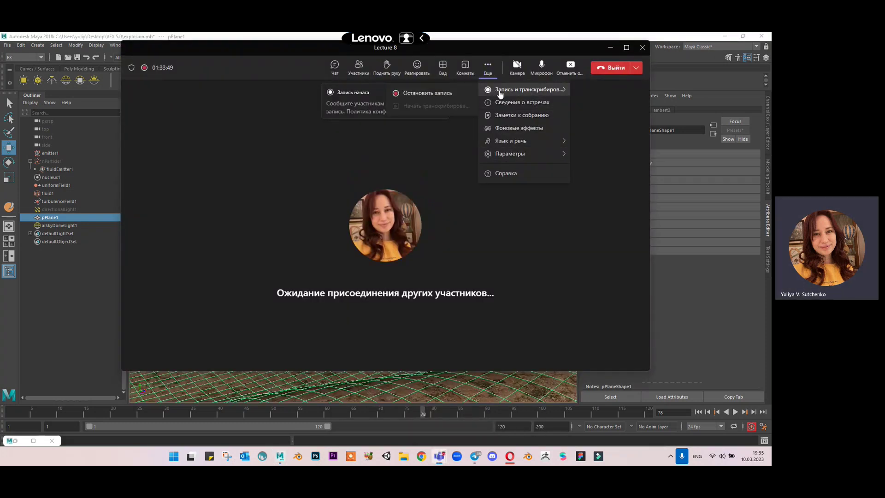